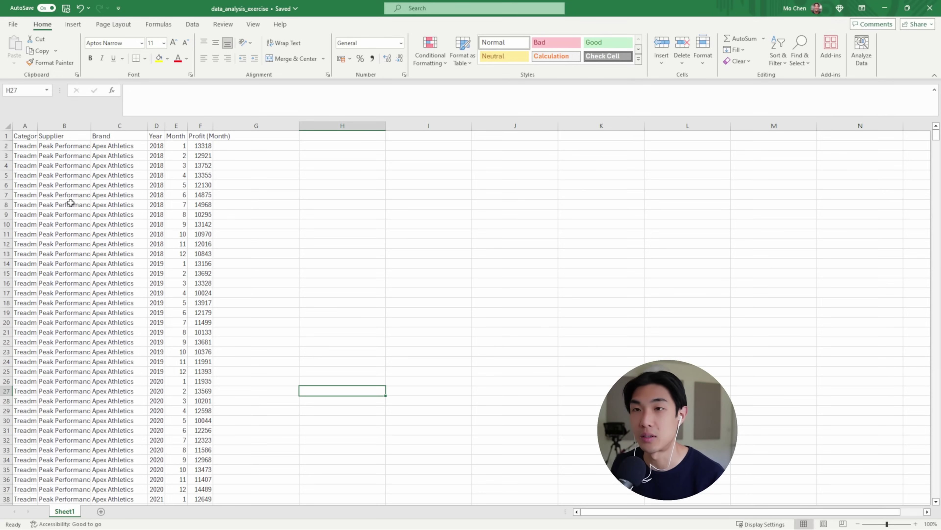
Auto-fit all columns of the worksheet to their contents so the full category, supplier and brand text shows.
{"action": "left_click", "coordinate": [7, 126]}
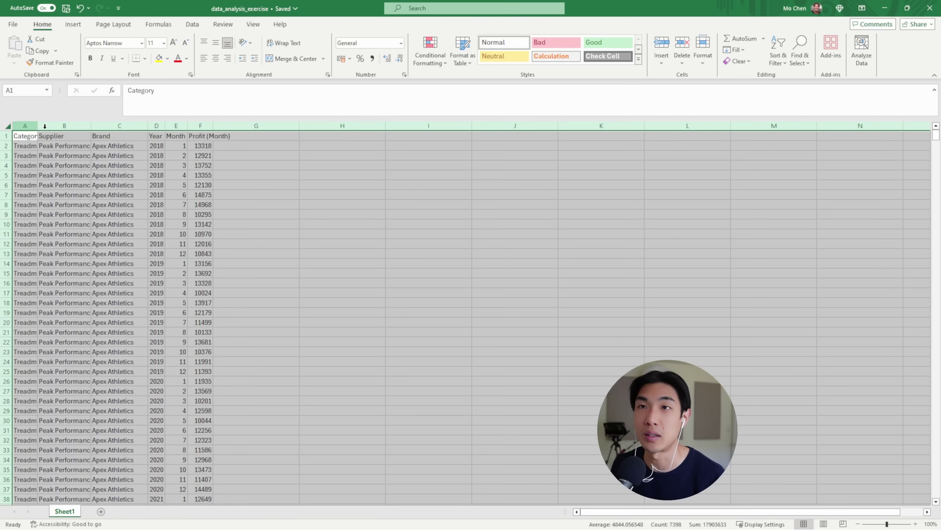
{"action": "double_click", "coordinate": [91, 125]}
{"action": "left_click", "coordinate": [219, 252]}
{"action": "left_click_drag", "start_coordinate": [24, 137], "coordinate": [374, 390]}
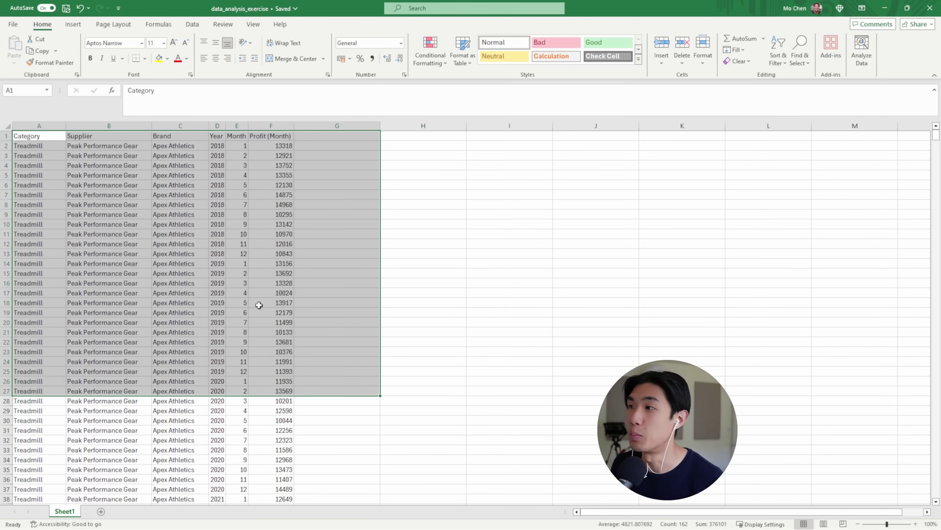
{"action": "left_click", "coordinate": [175, 302]}
Resize several rows and columns unevenly, enlarging rows 6 and 13 and narrowing the Supplier column.
{"action": "left_click_drag", "start_coordinate": [6, 258], "coordinate": [5, 333]}
{"action": "left_click_drag", "start_coordinate": [7, 180], "coordinate": [7, 223]}
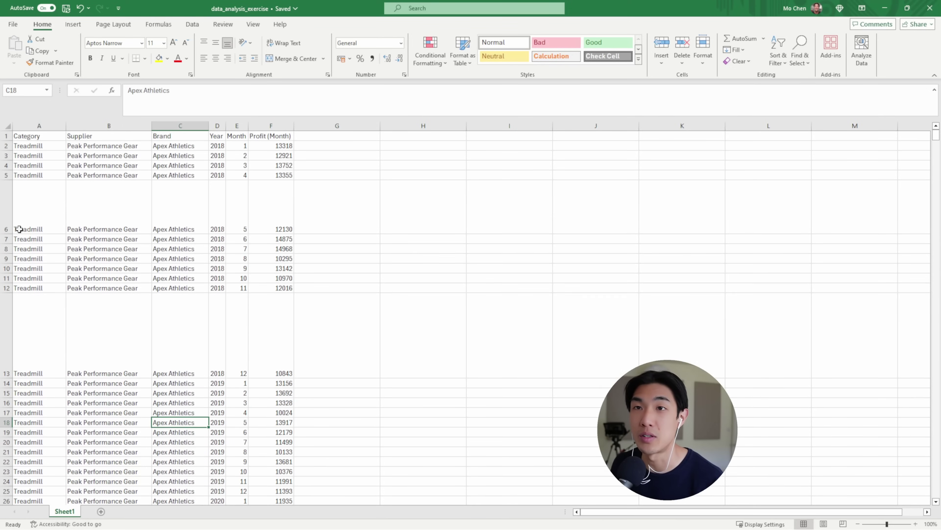
{"action": "left_click_drag", "start_coordinate": [6, 170], "coordinate": [6, 168]}
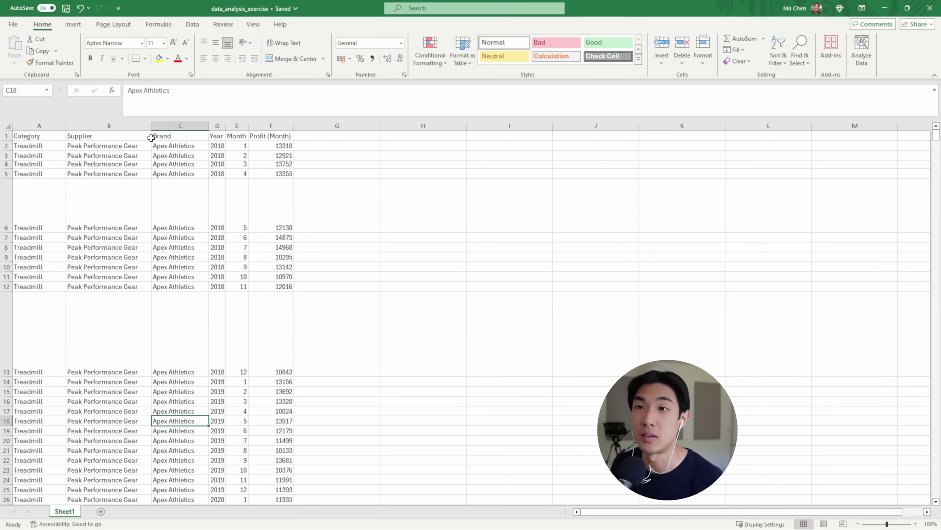
{"action": "double_click", "coordinate": [208, 125]}
{"action": "left_click_drag", "start_coordinate": [151, 126], "coordinate": [87, 126]}
{"action": "double_click", "coordinate": [400, 125]}
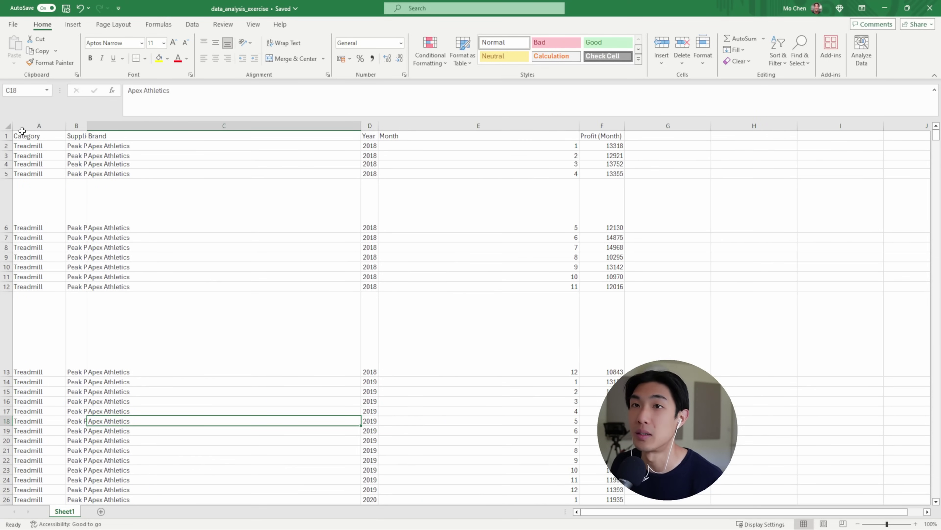
Select the whole worksheet and auto-fit all column widths and row heights.
{"action": "left_click", "coordinate": [7, 126]}
{"action": "double_click", "coordinate": [67, 128]}
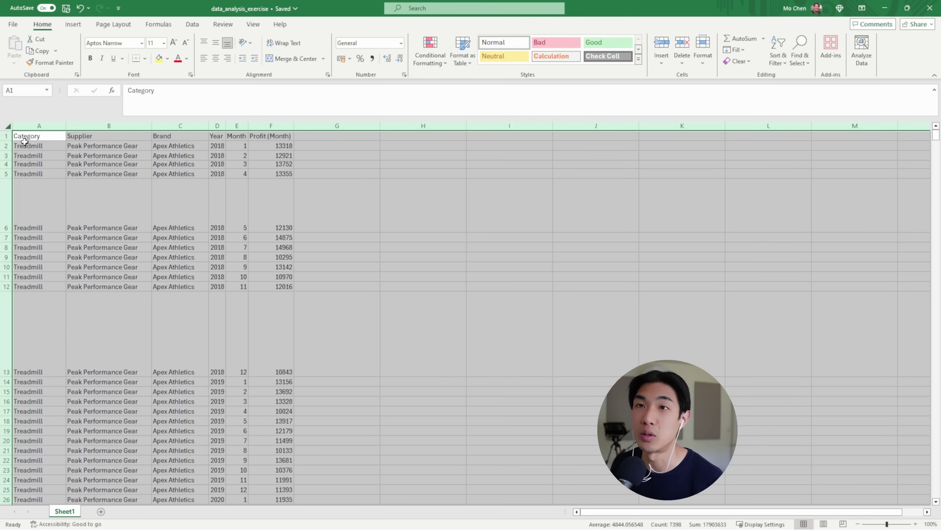
{"action": "double_click", "coordinate": [4, 140]}
{"action": "left_click", "coordinate": [235, 272]}
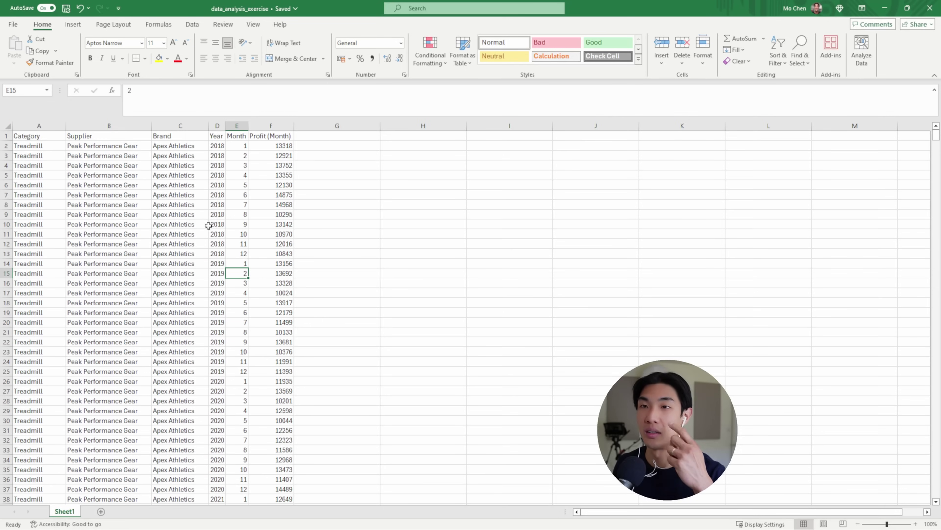
Examine the Category, Supplier, Brand, Year, Month and Profit (Month) columns and the layout of the dataset.
{"action": "left_click", "coordinate": [52, 125]}
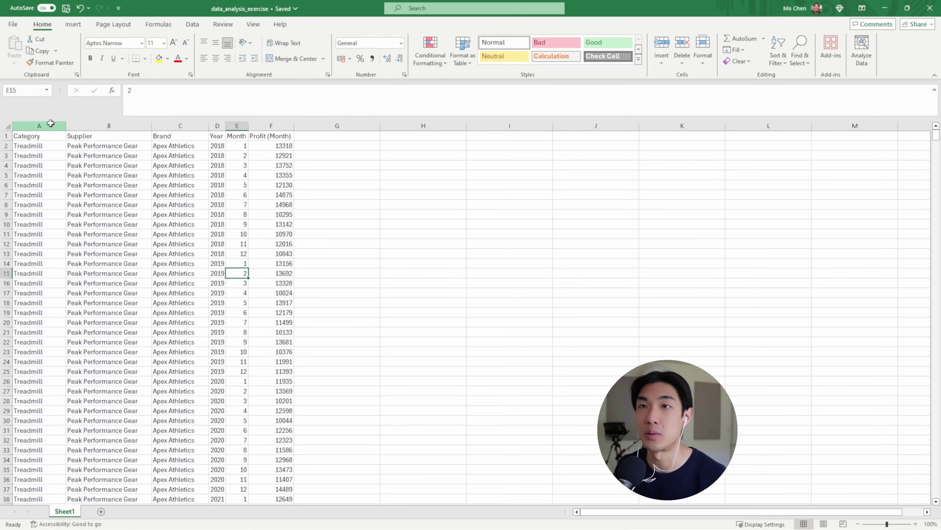
{"action": "left_click", "coordinate": [109, 125]}
{"action": "left_click", "coordinate": [180, 125]}
{"action": "left_click", "coordinate": [217, 126]}
{"action": "left_click", "coordinate": [236, 125]}
{"action": "left_click", "coordinate": [271, 125]}
{"action": "left_click_drag", "start_coordinate": [271, 135], "coordinate": [277, 313]}
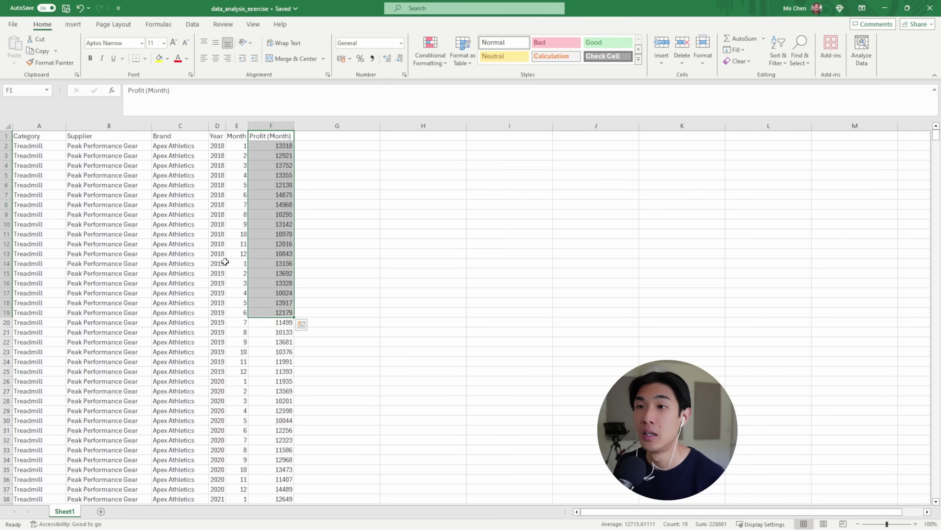
{"action": "left_click", "coordinate": [212, 237]}
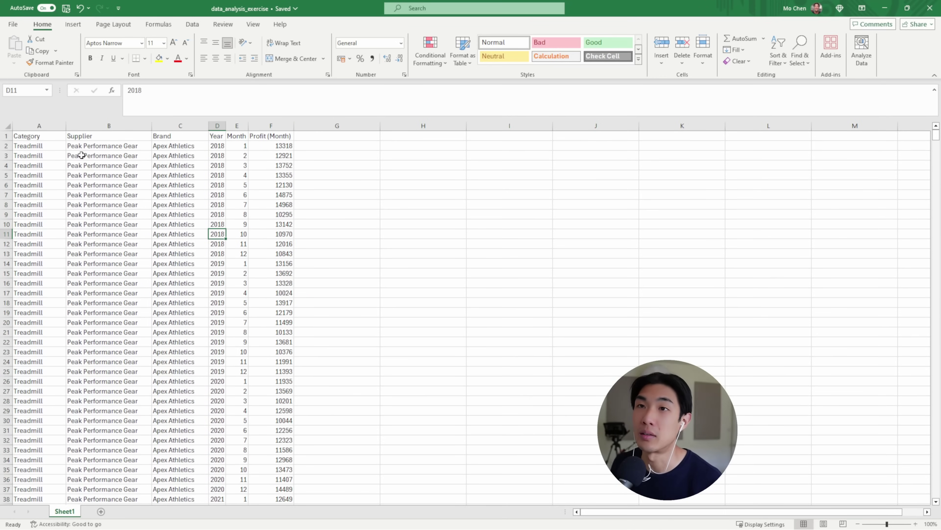
{"action": "left_click_drag", "start_coordinate": [47, 138], "coordinate": [261, 459]}
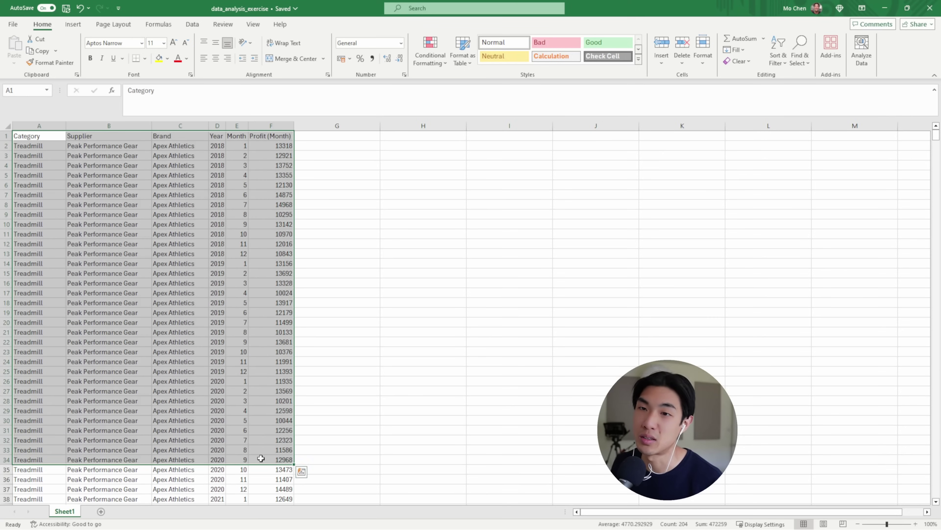
{"action": "left_click", "coordinate": [241, 322]}
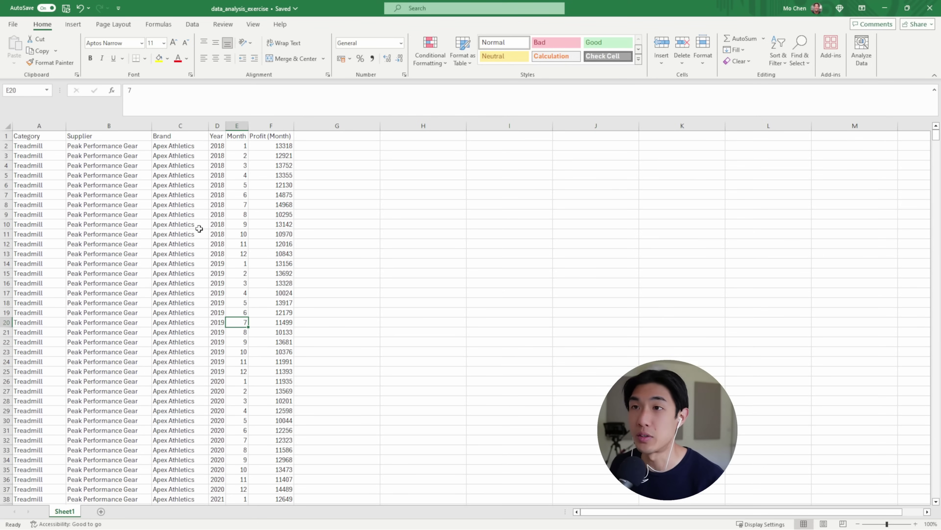
{"action": "left_click", "coordinate": [126, 192]}
{"action": "left_click_drag", "start_coordinate": [40, 138], "coordinate": [241, 275]}
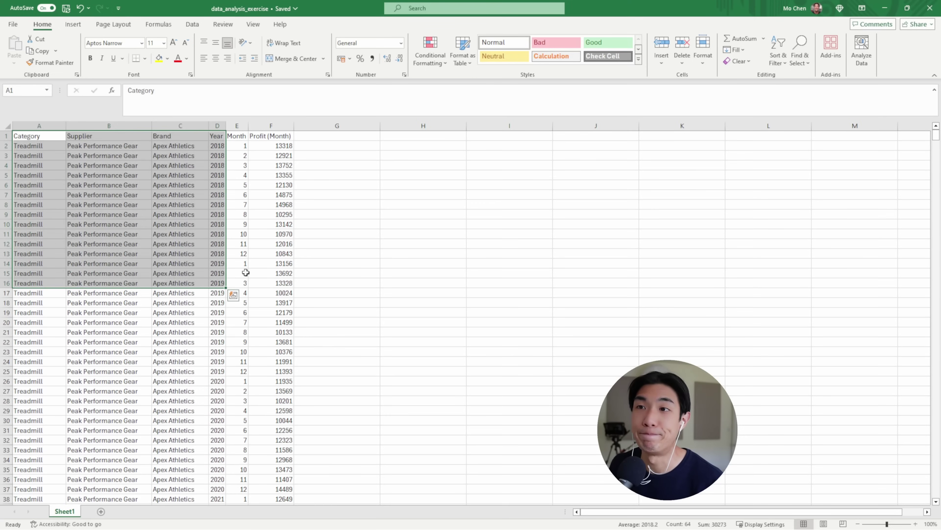
{"action": "left_click", "coordinate": [243, 274]}
Try converting the data range A1:F1233 to a table with headers, and undo the conversion.
{"action": "left_click", "coordinate": [73, 174]}
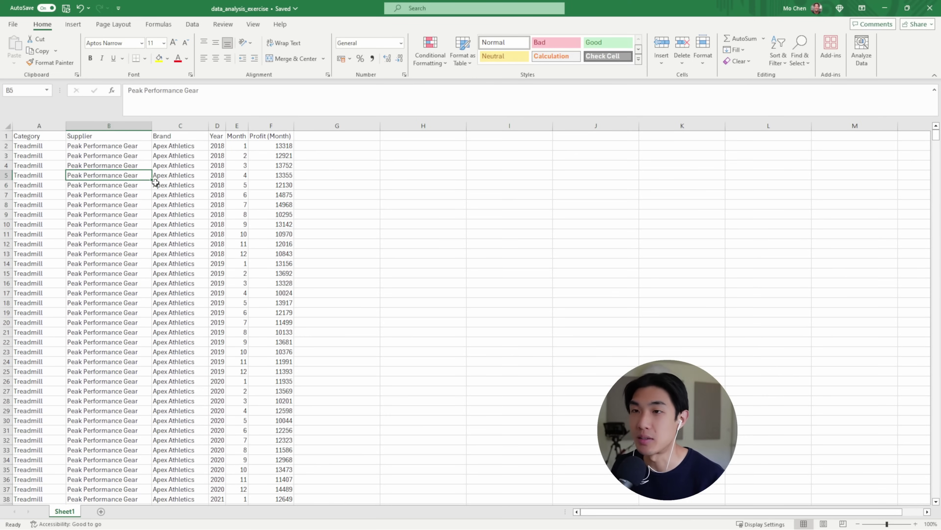
{"action": "key", "text": "ctrl+t"}
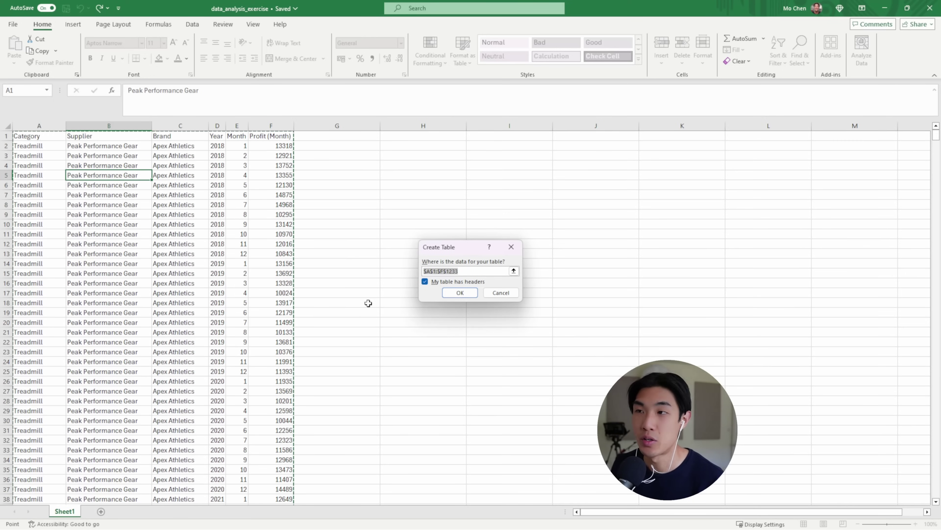
{"action": "left_click", "coordinate": [458, 292]}
{"action": "left_click", "coordinate": [182, 185]}
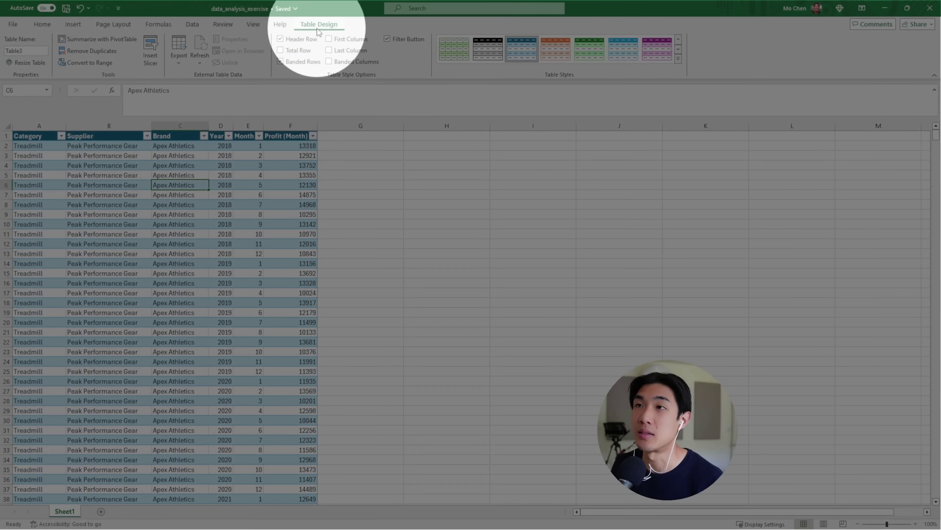
{"action": "left_click", "coordinate": [235, 203]}
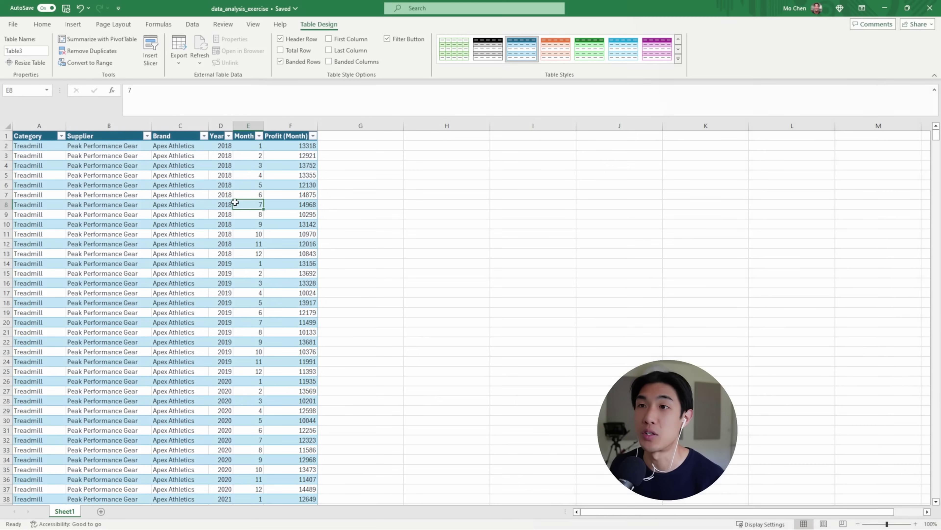
{"action": "left_click", "coordinate": [79, 7]}
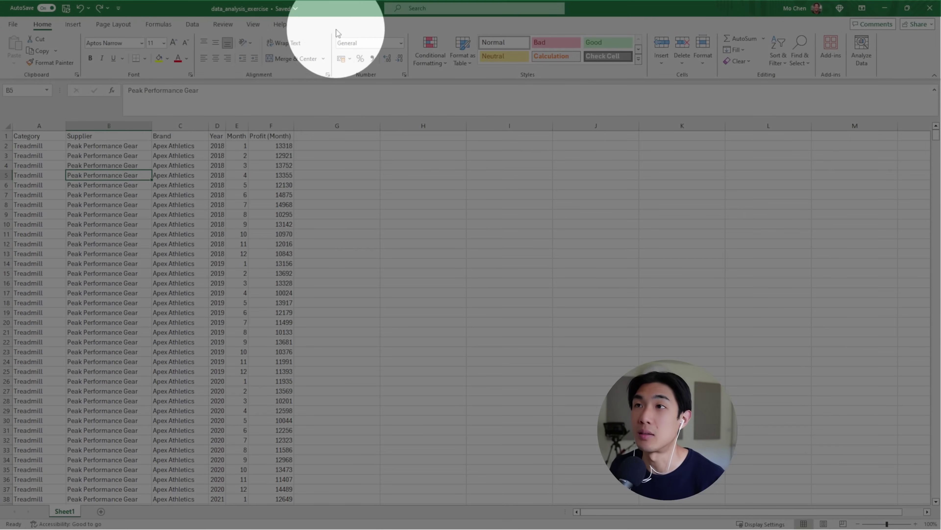
Convert the data range A1:F1233 to a table with headers.
{"action": "left_click", "coordinate": [245, 194]}
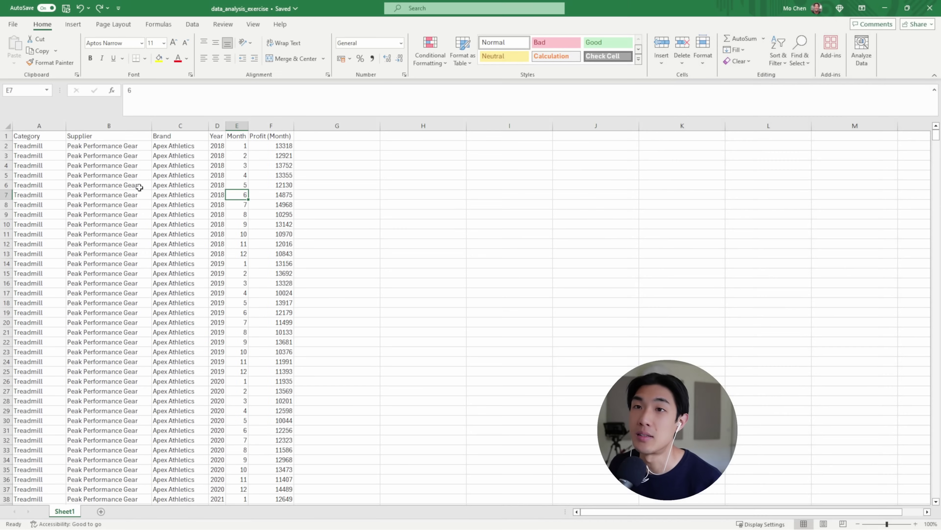
{"action": "key", "text": "ctrl+t"}
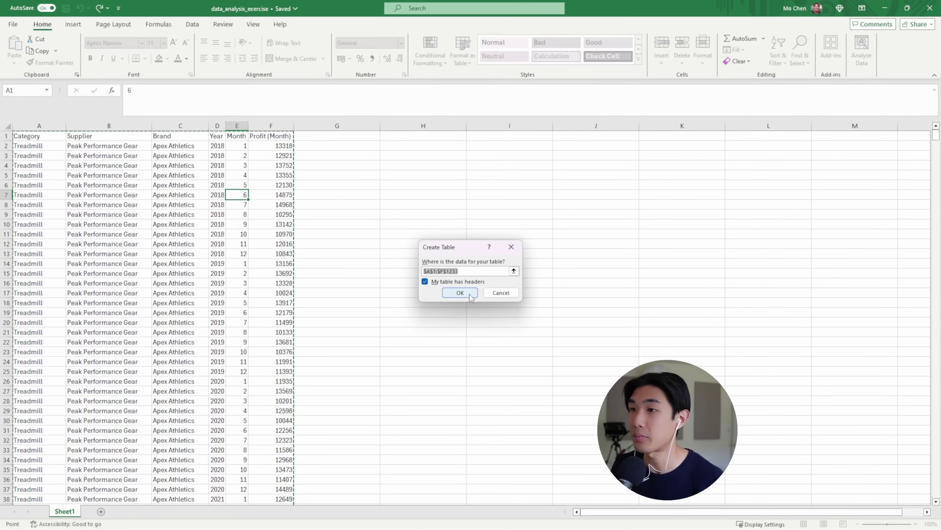
{"action": "left_click", "coordinate": [460, 294]}
{"action": "left_click", "coordinate": [242, 171]}
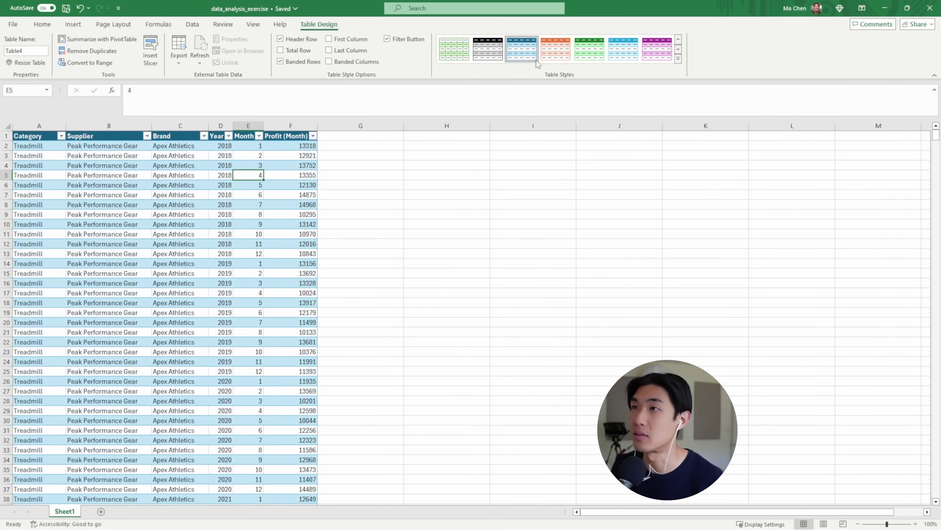
Apply a table style with a dark blue header and plain white rows to the table.
{"action": "left_click", "coordinate": [678, 39]}
{"action": "left_click", "coordinate": [521, 48]}
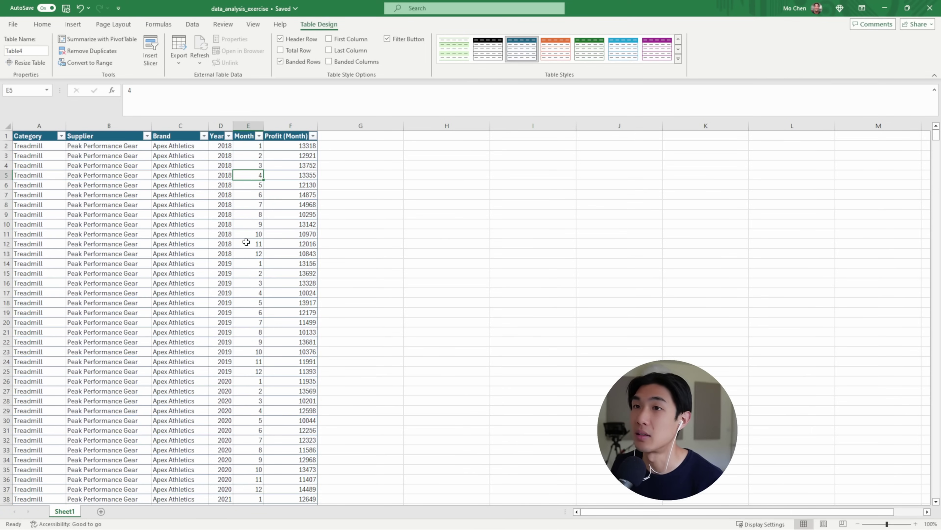
{"action": "left_click", "coordinate": [56, 139]}
{"action": "mouse_move", "coordinate": [56, 140]}
{"action": "left_mouse_down"}
{"action": "mouse_move", "coordinate": [308, 366]}
{"action": "mouse_move", "coordinate": [269, 374]}
{"action": "left_mouse_up"}
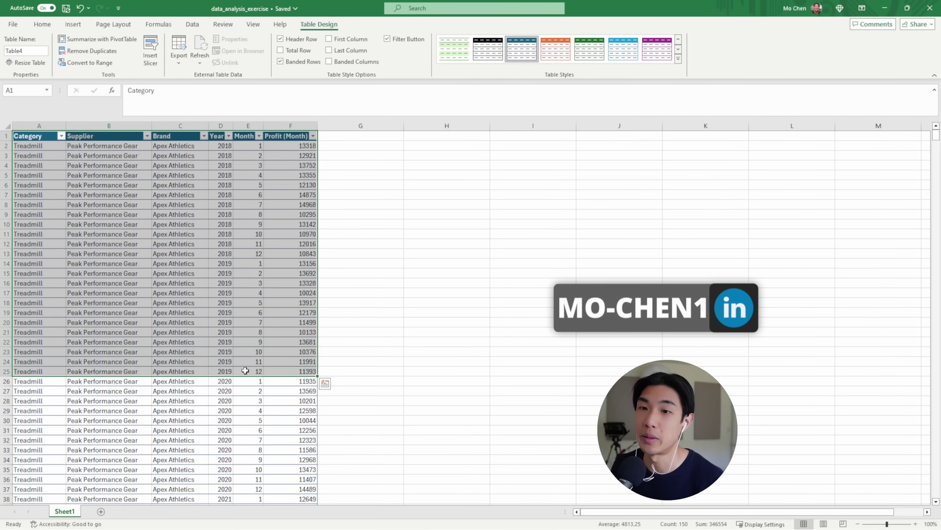
{"action": "left_click", "coordinate": [248, 371]}
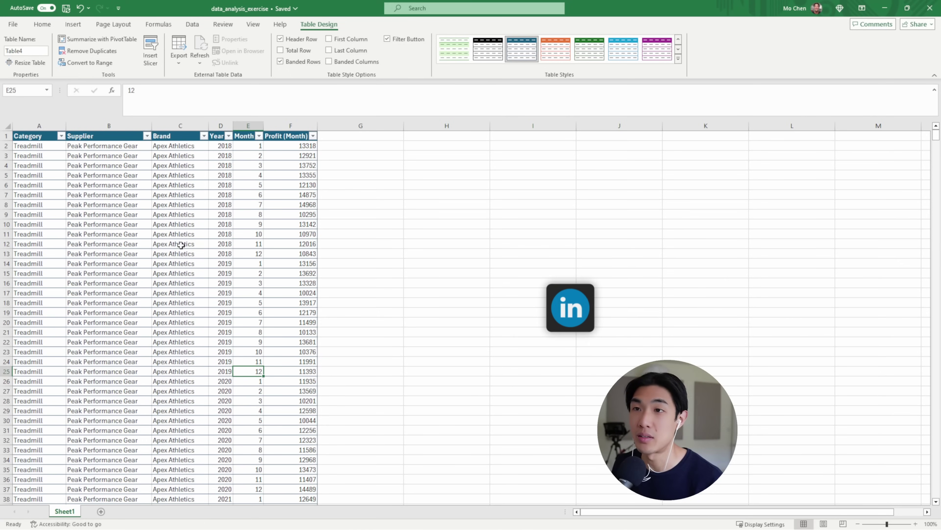
Insert a PivotTable based on Table4 on a new worksheet.
{"action": "left_click", "coordinate": [167, 242]}
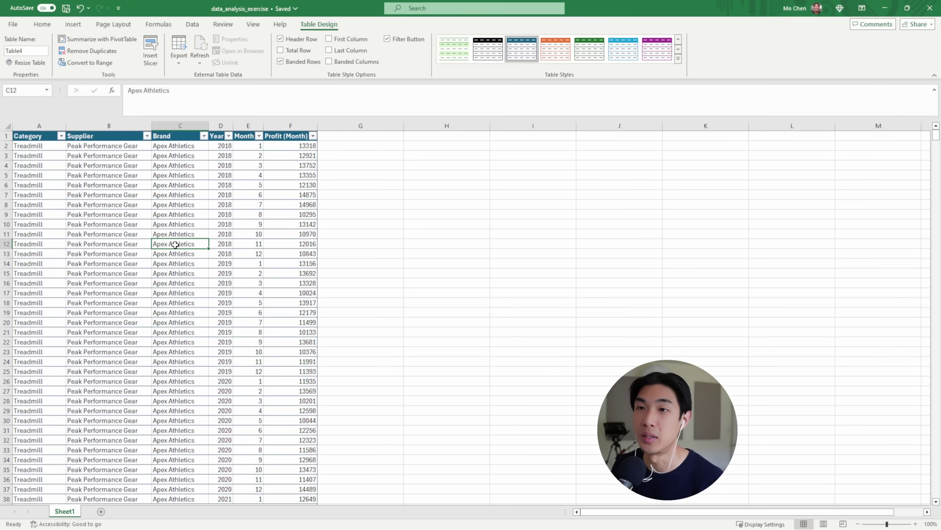
{"action": "key", "text": "alt"}
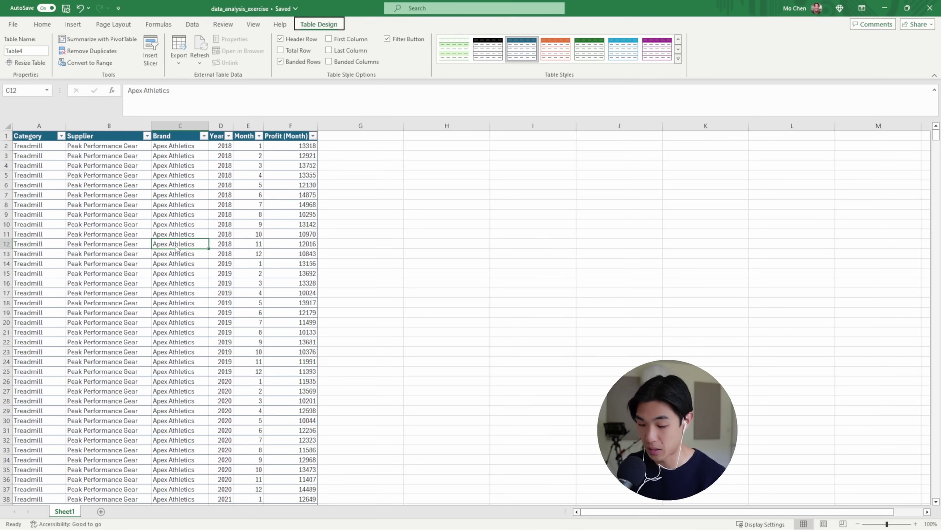
{"action": "key", "text": "n"}
{"action": "key", "text": "v"}
{"action": "key", "text": "t"}
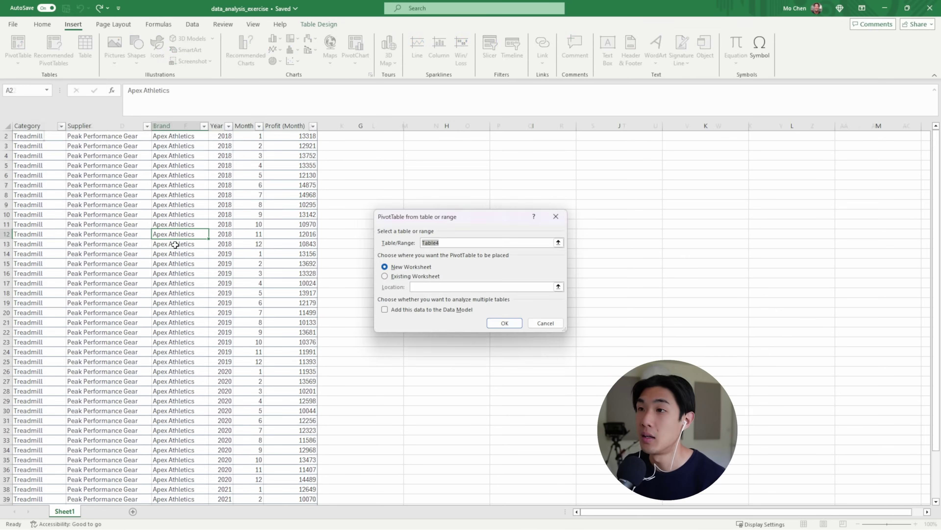
{"action": "key", "text": "Return"}
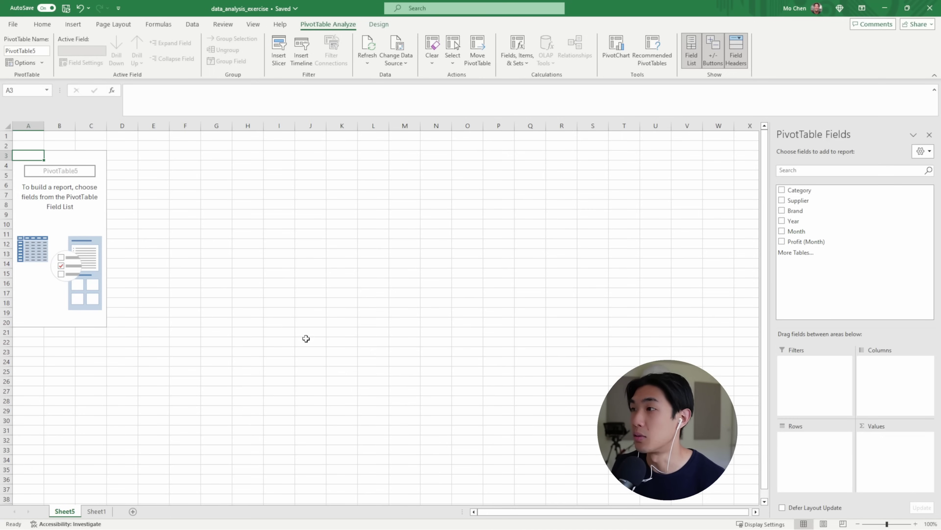
Delete the worksheet that holds the empty PivotTable.
{"action": "right_click", "coordinate": [72, 514]}
{"action": "left_click", "coordinate": [105, 363]}
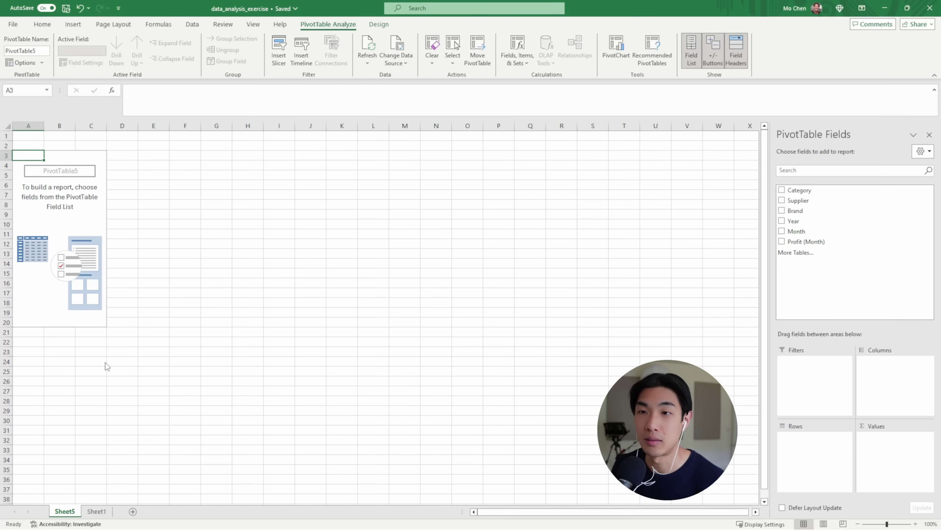
{"action": "left_click", "coordinate": [454, 296]}
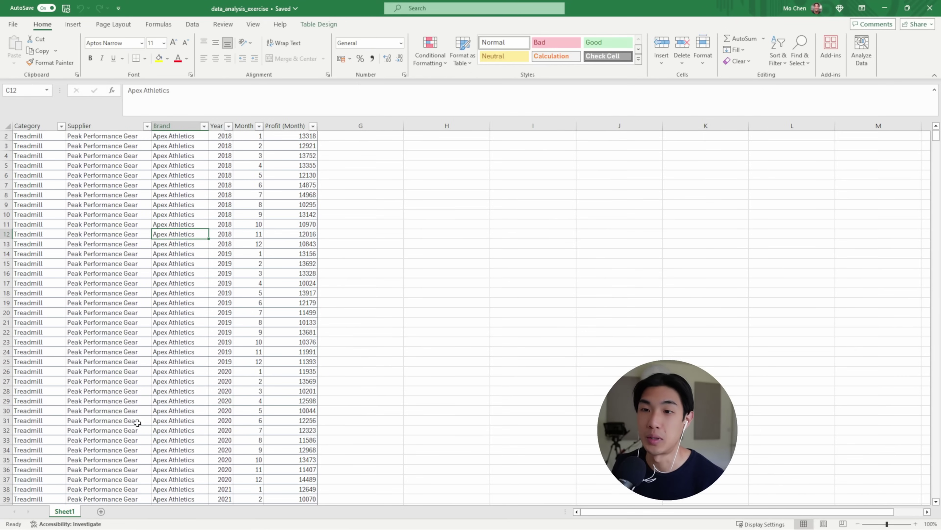
Create a PivotTable from Table4 on a new worksheet.
{"action": "left_click", "coordinate": [126, 296]}
{"action": "left_click", "coordinate": [120, 204]}
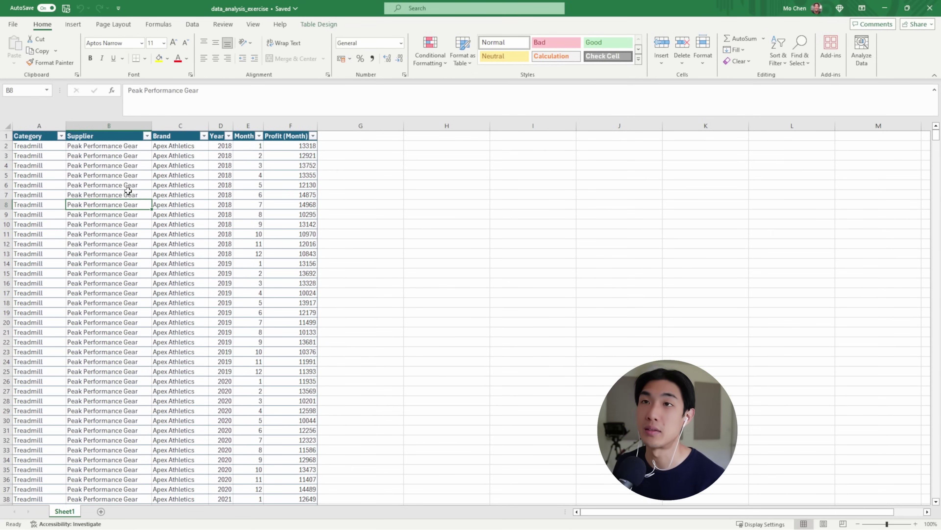
{"action": "left_click", "coordinate": [73, 24]}
{"action": "left_click", "coordinate": [18, 48]}
{"action": "left_click", "coordinate": [37, 84]}
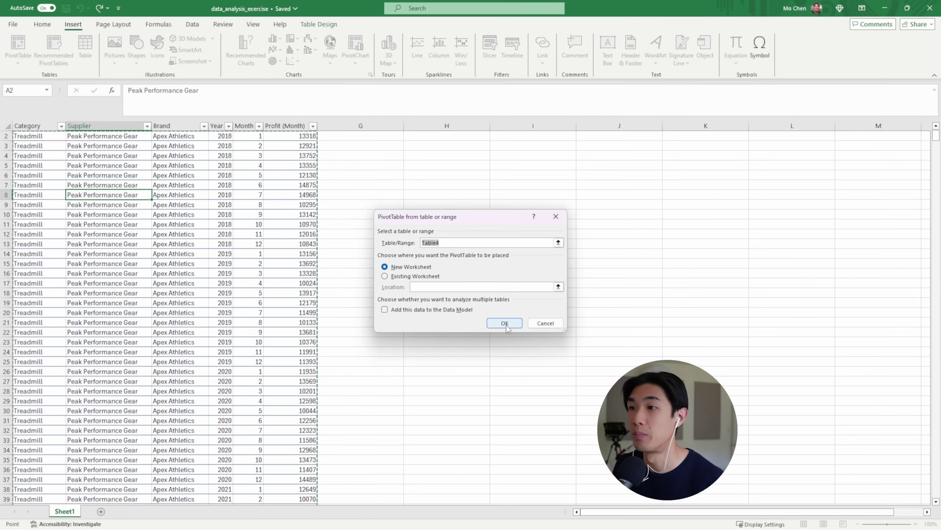
{"action": "left_click", "coordinate": [504, 329]}
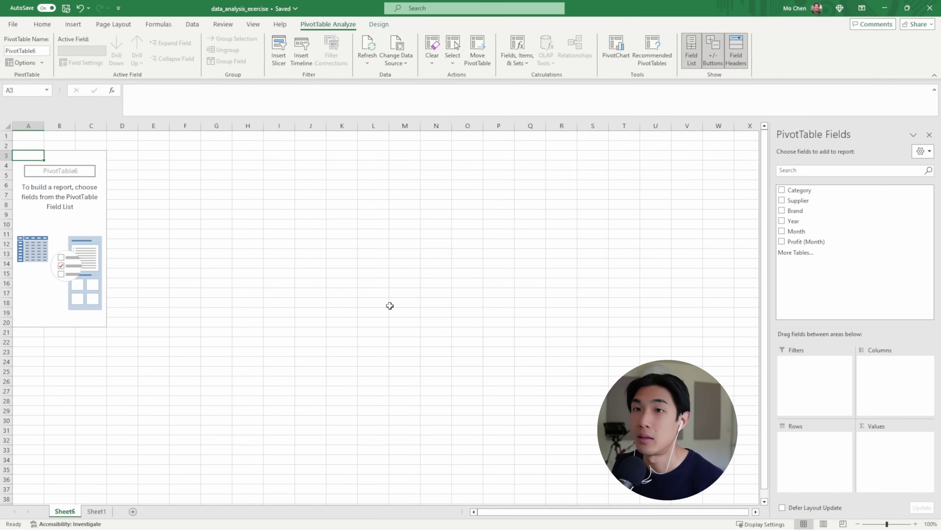
Add the Supplier field to the PivotTable rows and select the listed supplier names.
{"action": "left_click_drag", "start_coordinate": [808, 206], "coordinate": [825, 477]}
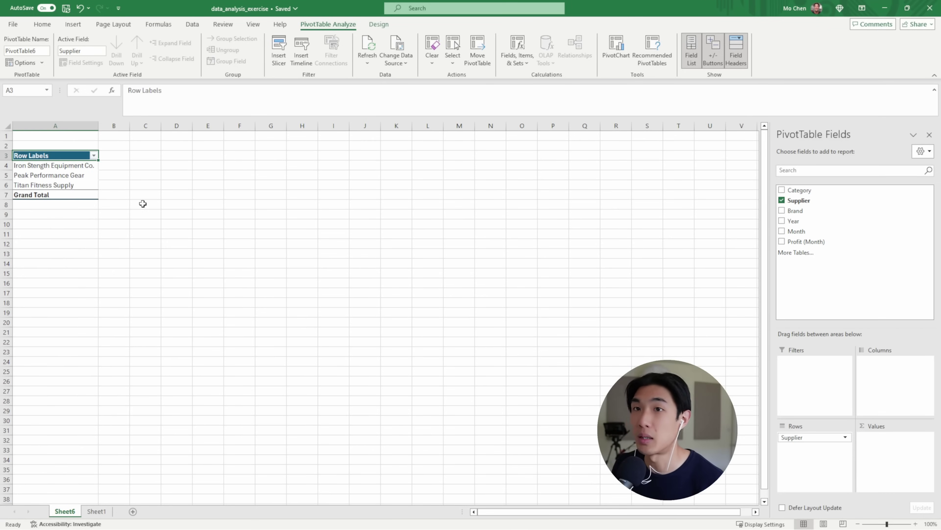
{"action": "left_click_drag", "start_coordinate": [70, 165], "coordinate": [76, 185]}
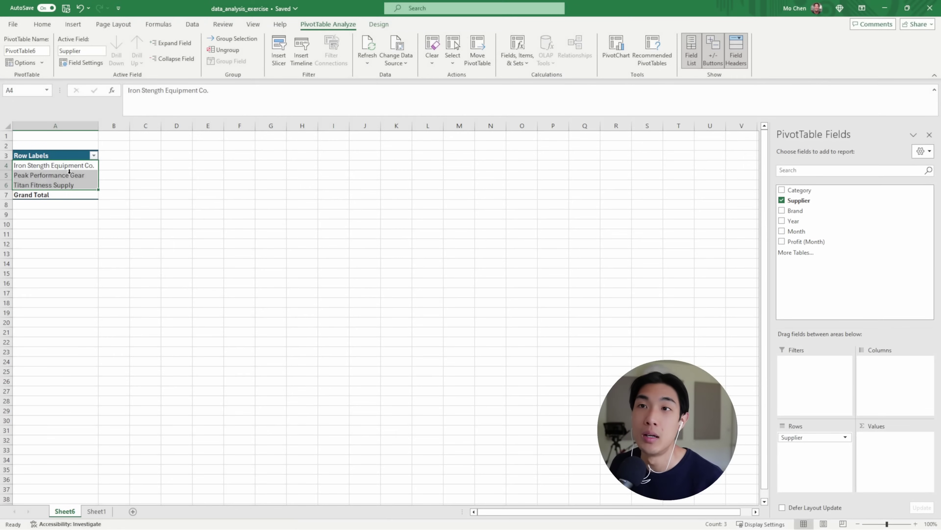
Add the Brand field to the PivotTable rows below Supplier.
{"action": "left_click", "coordinate": [63, 175]}
{"action": "left_click", "coordinate": [63, 165]}
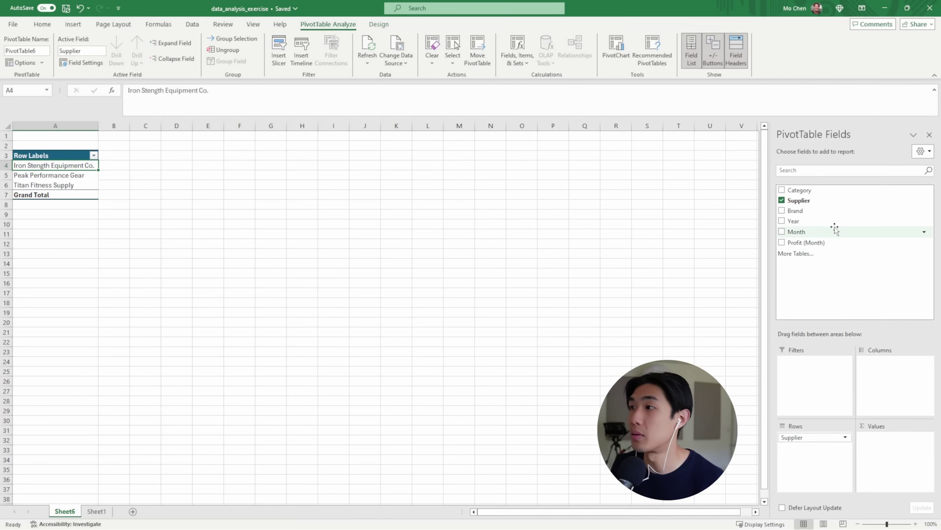
{"action": "left_click_drag", "start_coordinate": [822, 212], "coordinate": [815, 447]}
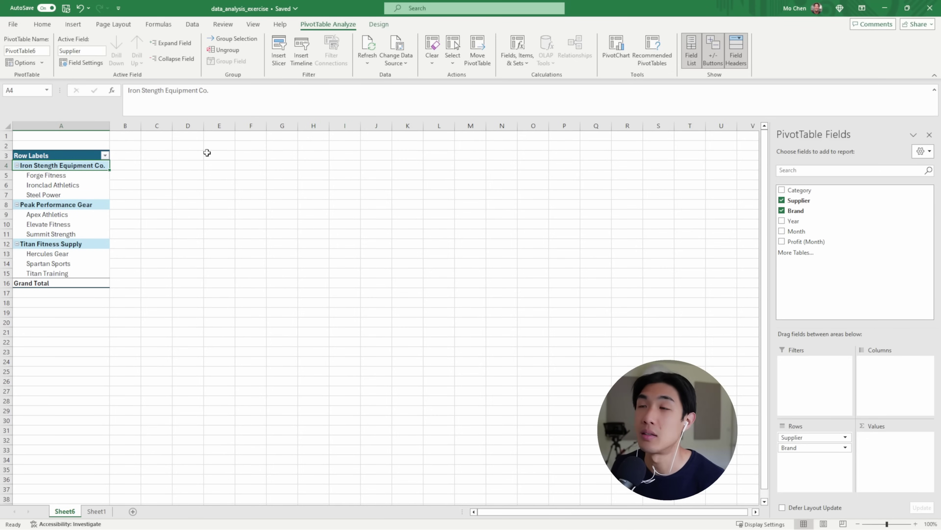
Show the PivotTable report layout in tabular form.
{"action": "left_click", "coordinate": [379, 26]}
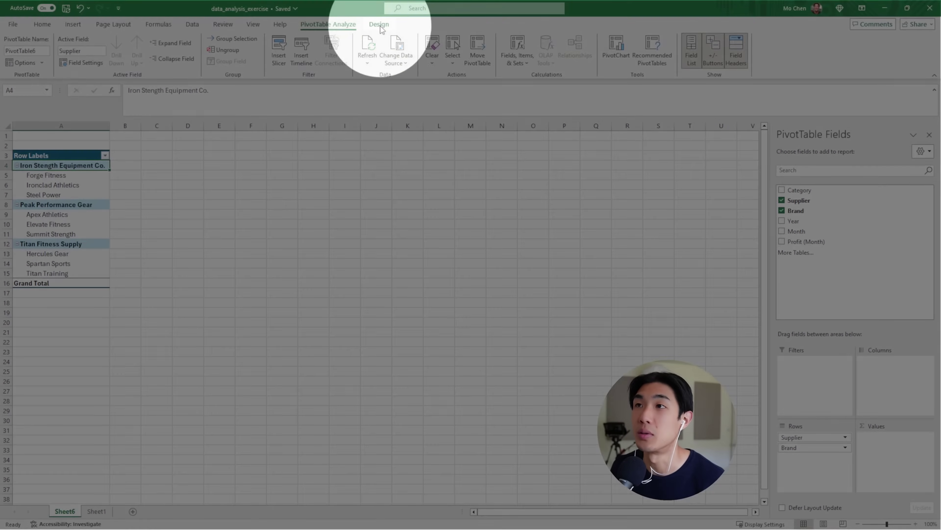
{"action": "left_click", "coordinate": [70, 58]}
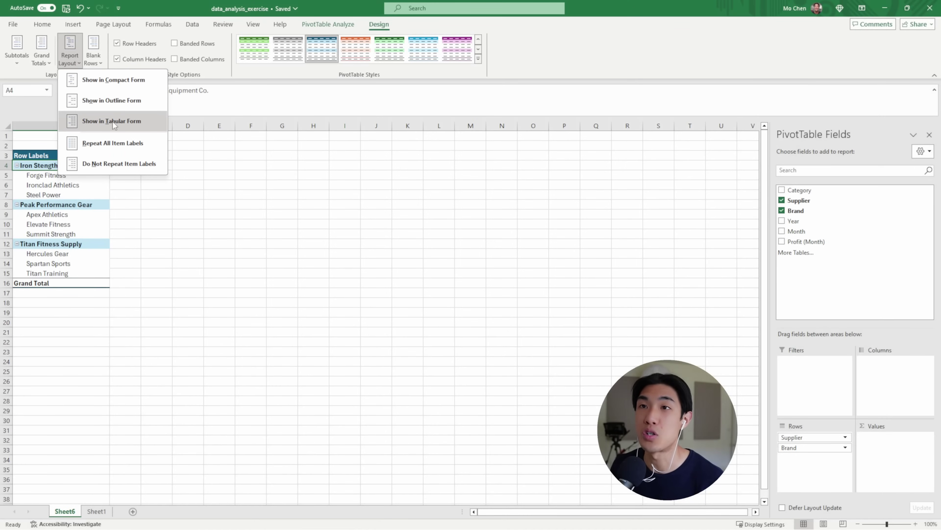
{"action": "left_click", "coordinate": [143, 121]}
Turn off the PivotTable's grand totals for rows and columns and hide its subtotals.
{"action": "left_click", "coordinate": [41, 52]}
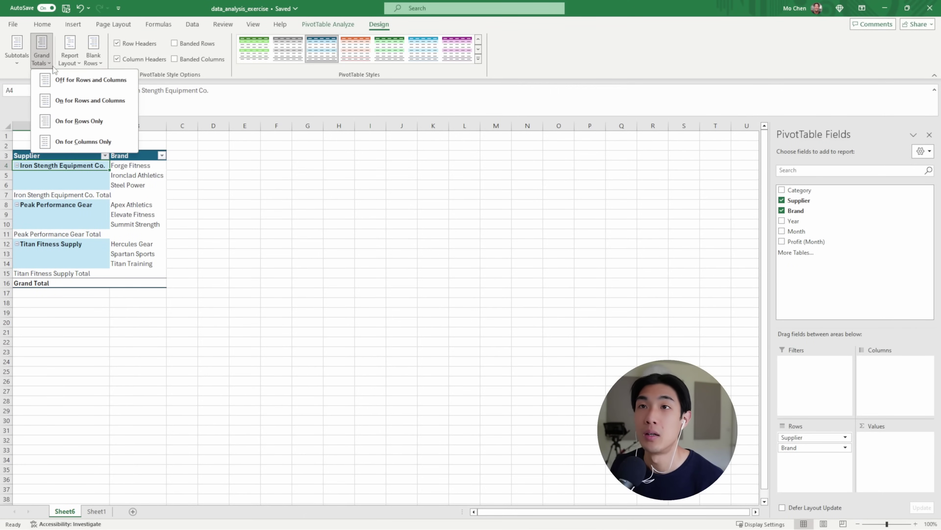
{"action": "left_click", "coordinate": [78, 79]}
{"action": "left_click", "coordinate": [18, 56]}
{"action": "left_click", "coordinate": [63, 78]}
Select the listed brand names and add the Category field to the PivotTable rows below Brand.
{"action": "left_click", "coordinate": [148, 195]}
{"action": "left_click_drag", "start_coordinate": [139, 164], "coordinate": [148, 244]}
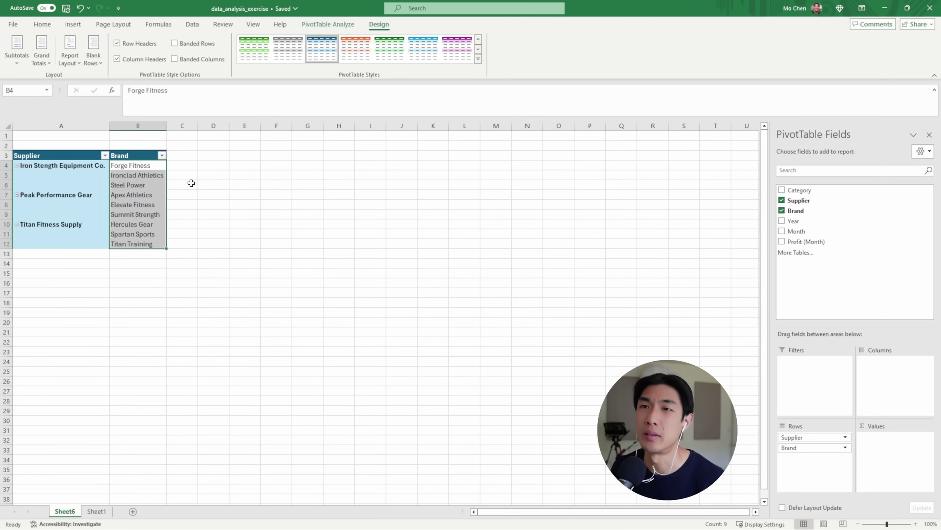
{"action": "left_click_drag", "start_coordinate": [799, 190], "coordinate": [819, 471]}
{"action": "left_click", "coordinate": [298, 263]}
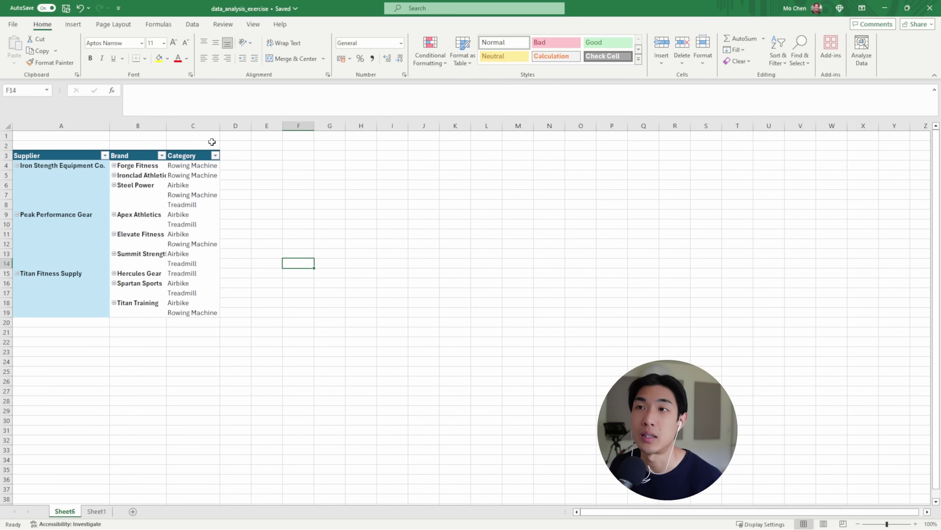
Examine the Category filter options and review the supplier, brand and category columns of the PivotTable.
{"action": "left_click", "coordinate": [216, 156]}
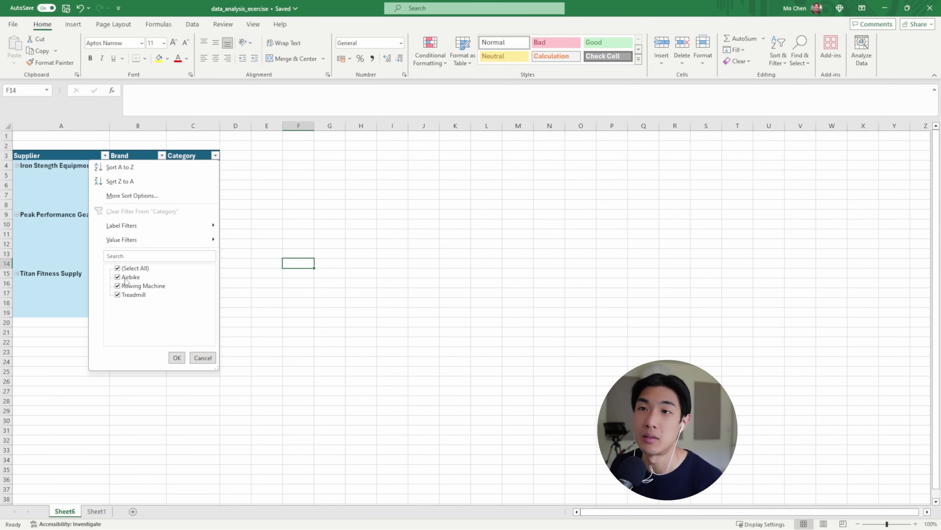
{"action": "left_click", "coordinate": [177, 358]}
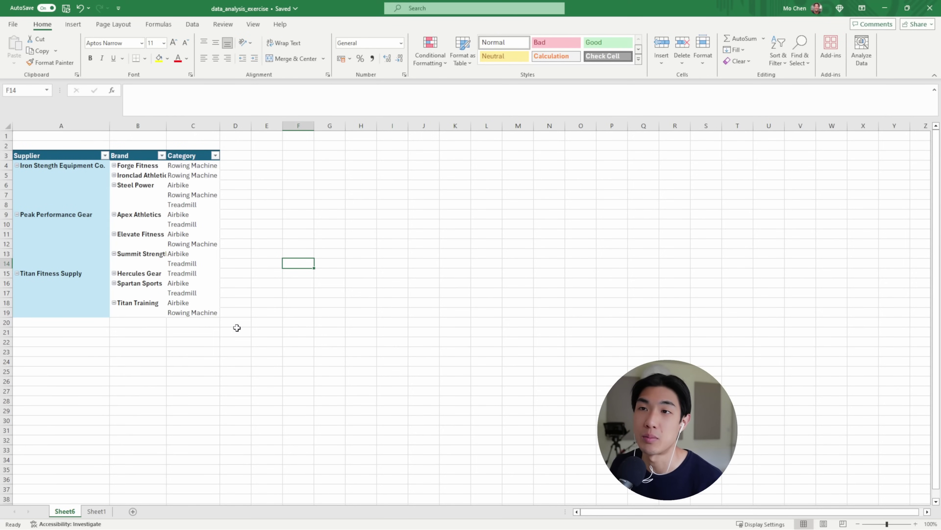
{"action": "left_click", "coordinate": [278, 301]}
{"action": "left_click", "coordinate": [196, 288]}
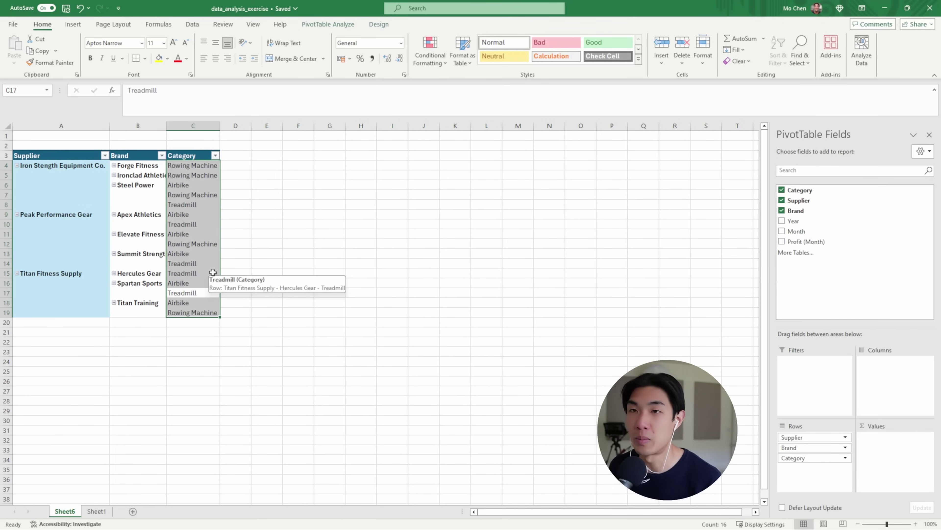
{"action": "left_click_drag", "start_coordinate": [77, 166], "coordinate": [78, 322]}
{"action": "left_click_drag", "start_coordinate": [137, 165], "coordinate": [144, 312]}
{"action": "left_click_drag", "start_coordinate": [193, 165], "coordinate": [197, 175]}
{"action": "left_click", "coordinate": [215, 155]}
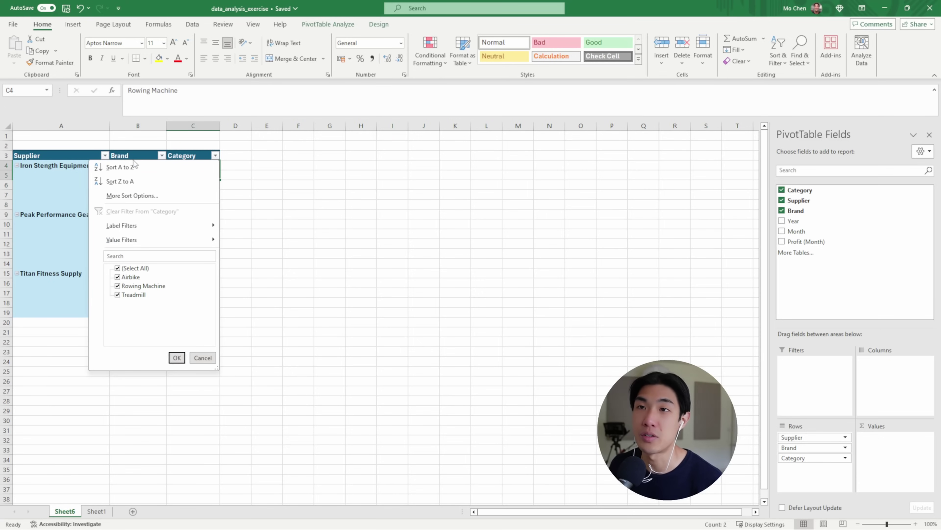
{"action": "left_click", "coordinate": [264, 267]}
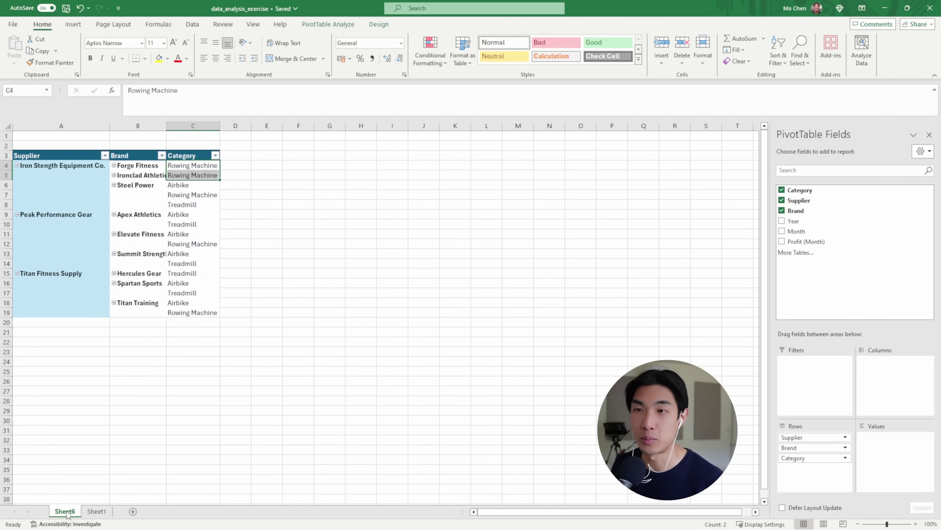
Duplicate the Sheet6 worksheet, placing the copy directly before Sheet1.
{"action": "left_click_drag", "start_coordinate": [70, 515], "coordinate": [98, 501]}
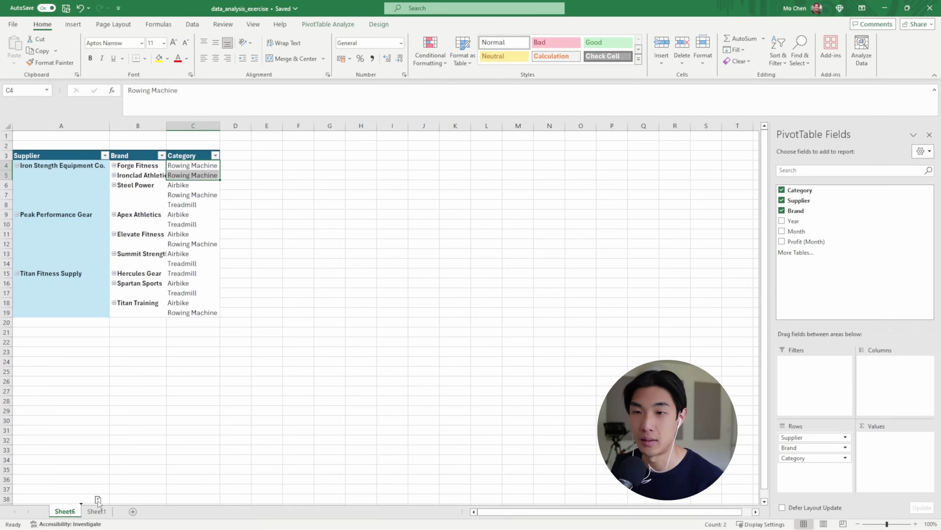
{"action": "left_click_drag", "start_coordinate": [99, 501], "coordinate": [97, 499]}
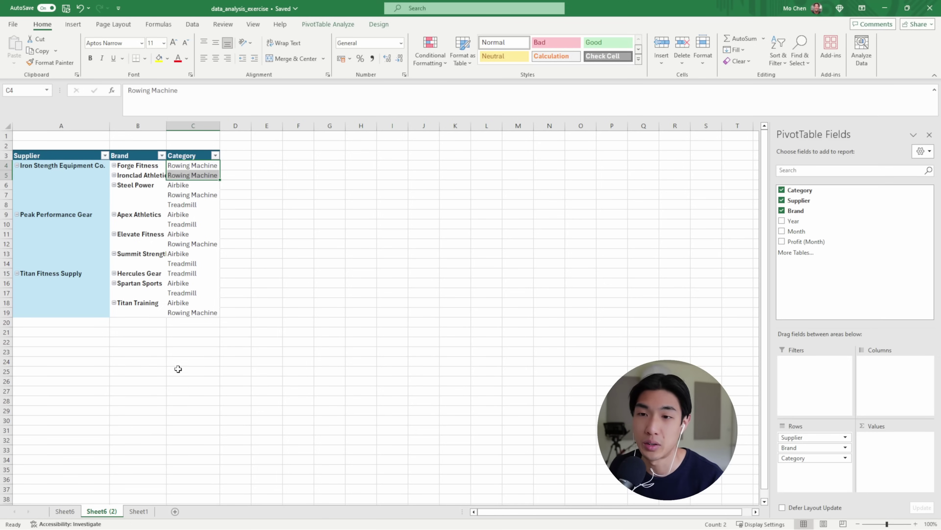
{"action": "left_click", "coordinate": [171, 352]}
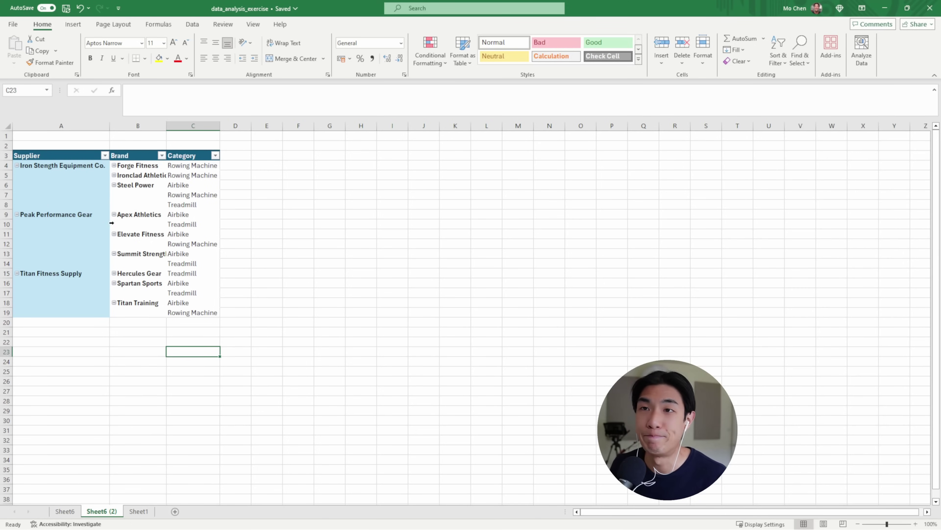
In the copied PivotTable, remove Category from the rows and add the sum of Profit (Month) as values.
{"action": "left_click", "coordinate": [162, 243]}
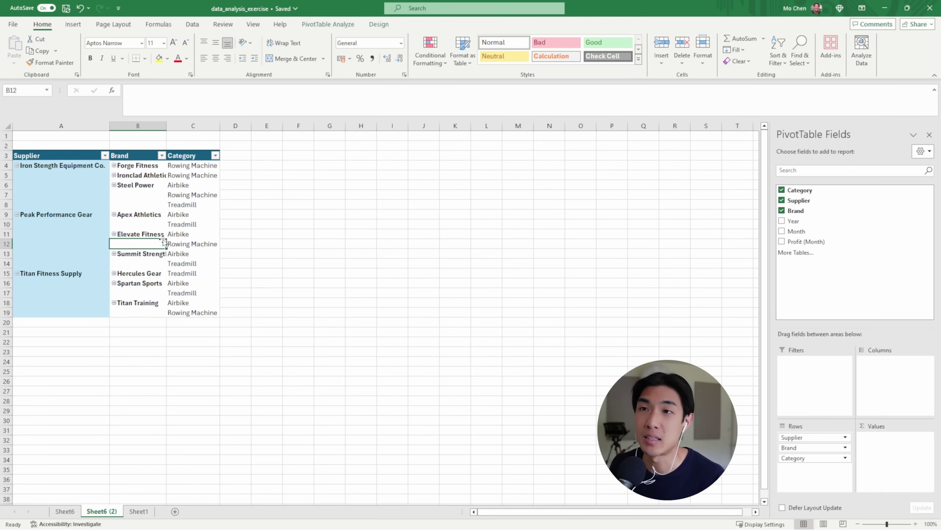
{"action": "left_click", "coordinate": [190, 234]}
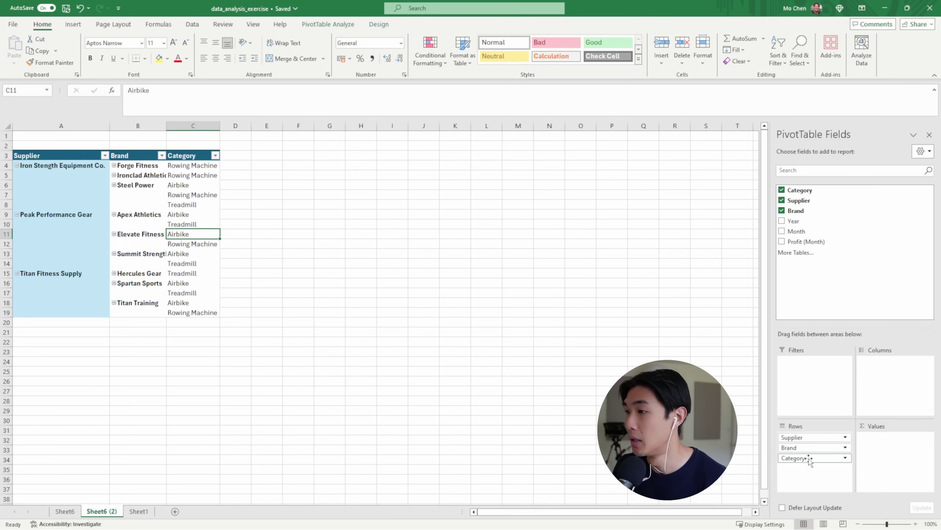
{"action": "left_click_drag", "start_coordinate": [808, 459], "coordinate": [900, 482]}
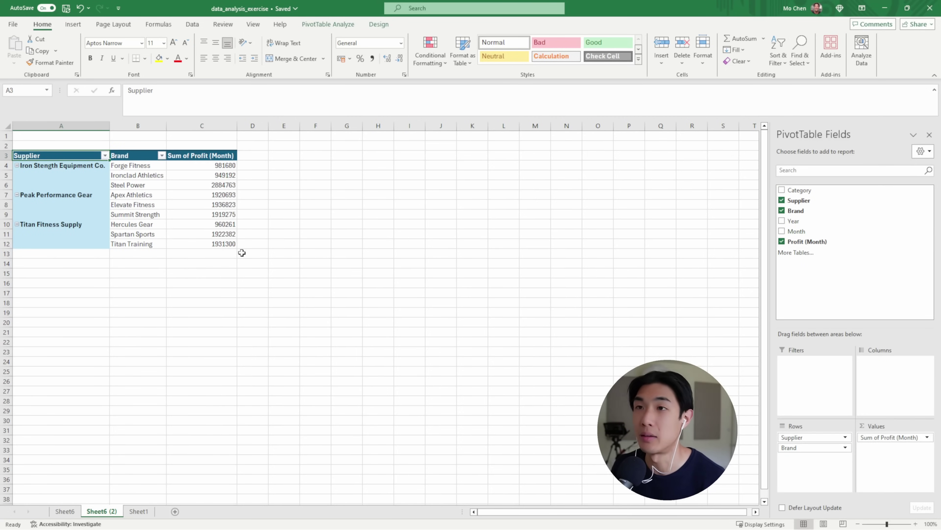
Add the Year field to the PivotTable columns and compare the yearly profit values, especially Forge Fitness for 2018 to 2020.
{"action": "left_click_drag", "start_coordinate": [798, 223], "coordinate": [892, 380]}
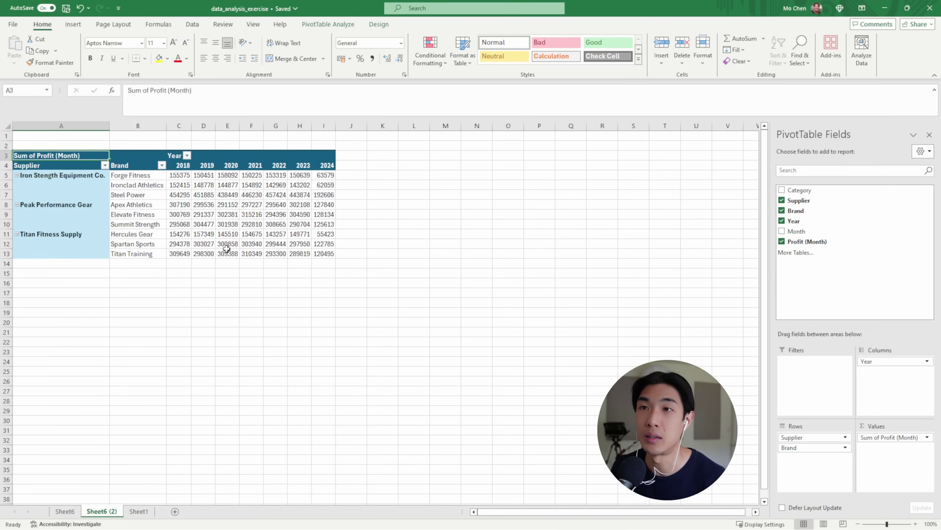
{"action": "left_click_drag", "start_coordinate": [185, 175], "coordinate": [328, 257]}
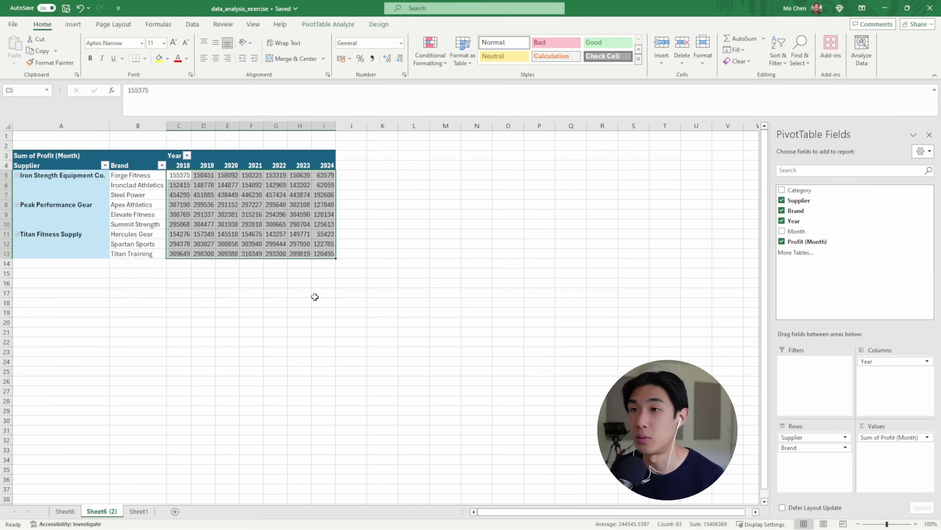
{"action": "mouse_move", "coordinate": [227, 216]}
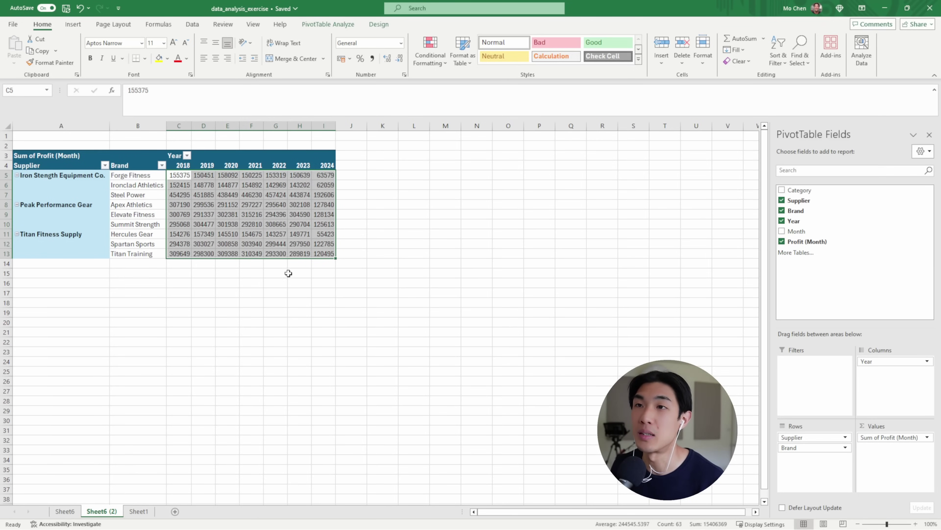
{"action": "left_click", "coordinate": [235, 273]}
{"action": "left_click", "coordinate": [203, 173]}
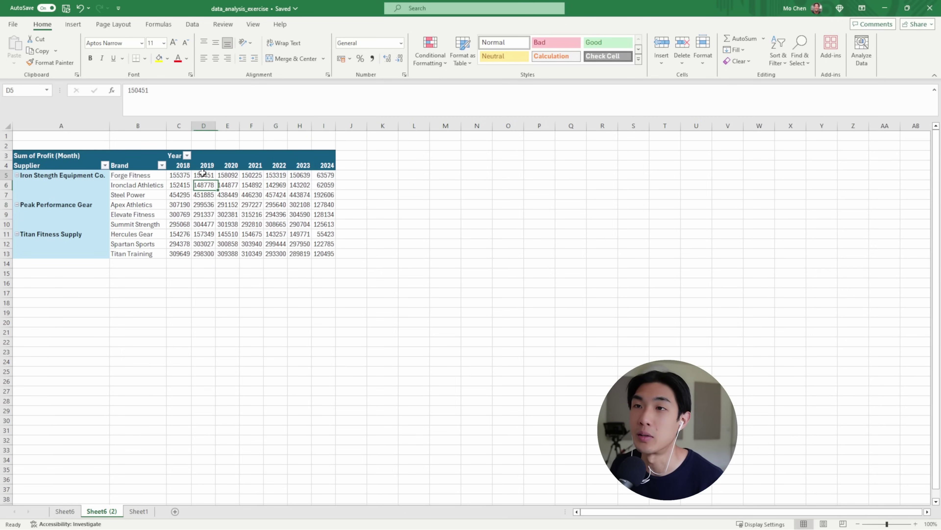
{"action": "left_click", "coordinate": [181, 175]}
{"action": "left_click", "coordinate": [233, 175]}
{"action": "left_click", "coordinate": [206, 176]}
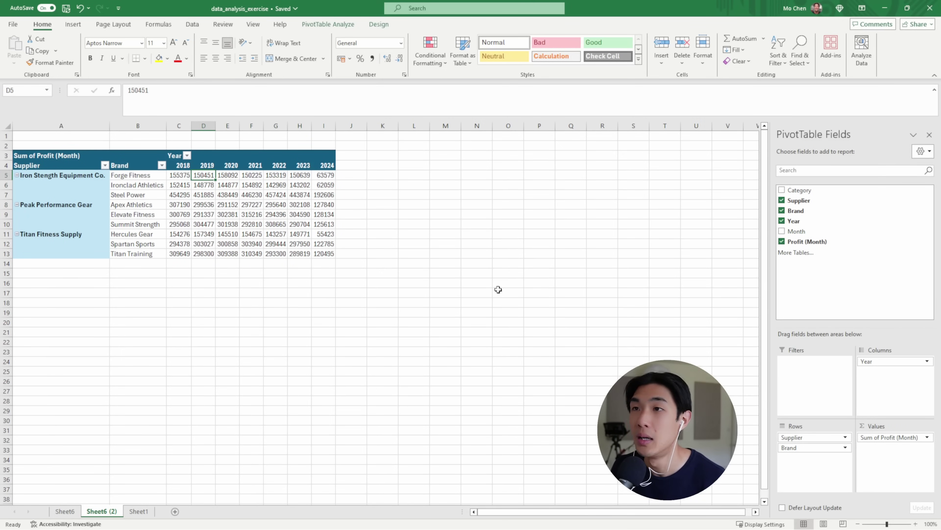
Show the Sum of Profit (Month) values as % Difference From, with Year as base field and (previous) as base item.
{"action": "left_click", "coordinate": [911, 438]}
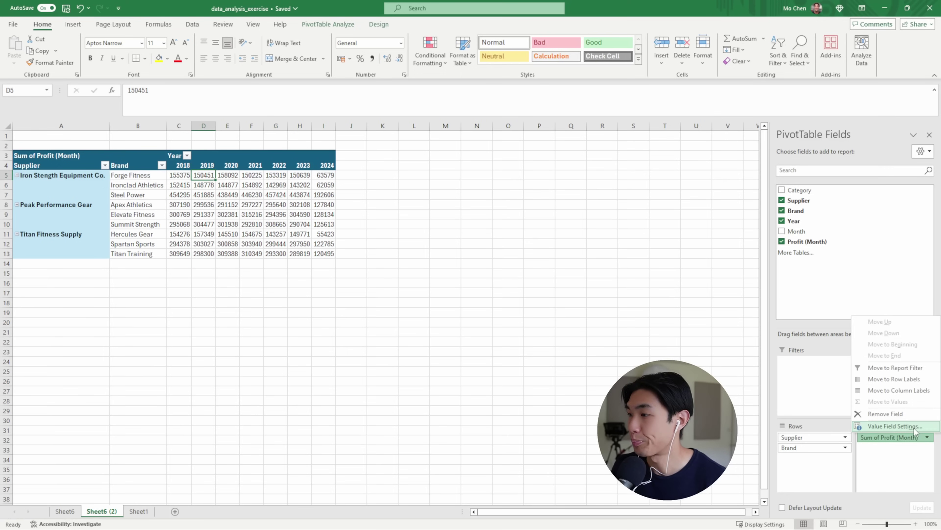
{"action": "left_click", "coordinate": [914, 426]}
{"action": "left_click", "coordinate": [468, 225]}
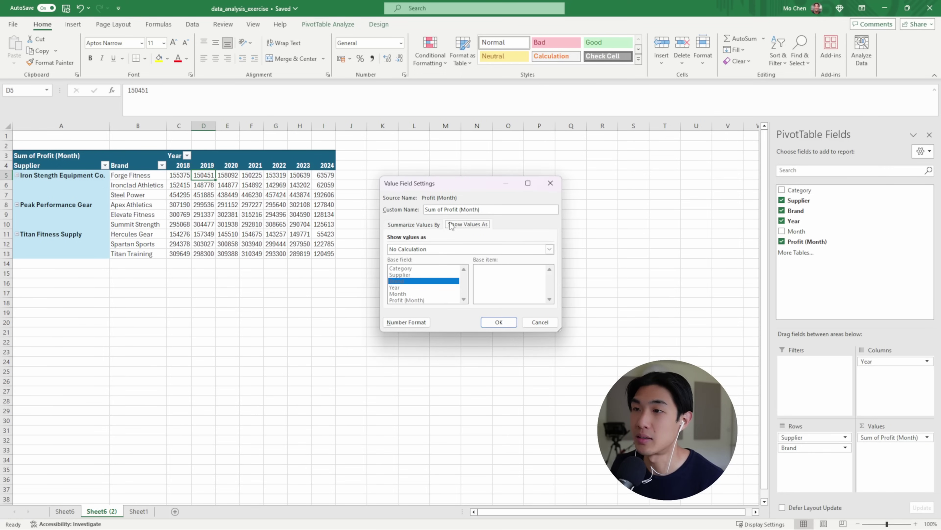
{"action": "left_click", "coordinate": [422, 249]}
{"action": "scroll", "coordinate": [430, 271], "scroll_direction": "down", "scroll_amount": 2}
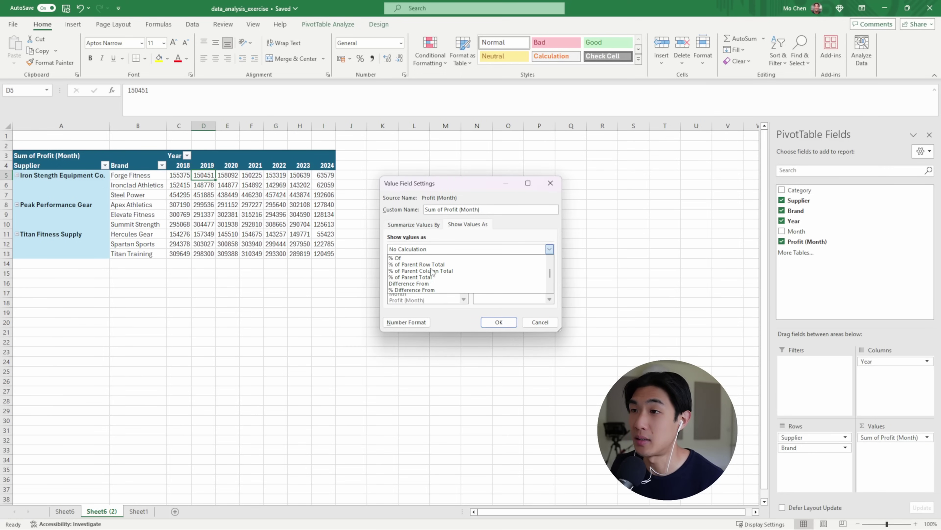
{"action": "left_click", "coordinate": [412, 289]}
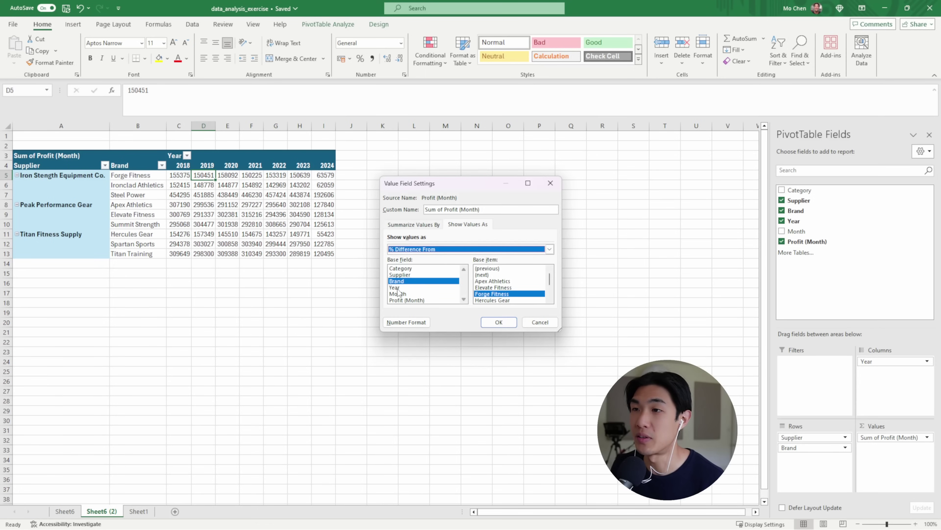
{"action": "left_click", "coordinate": [395, 288]}
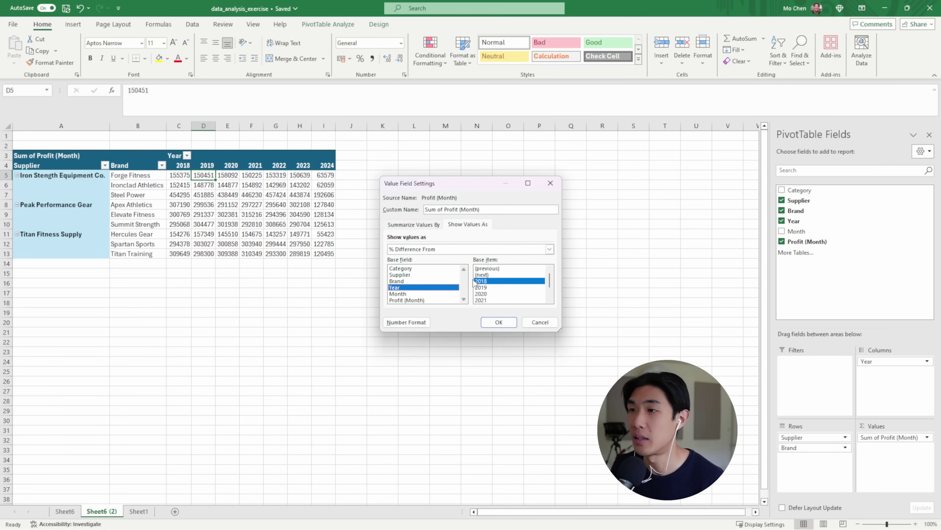
{"action": "left_click", "coordinate": [486, 269]}
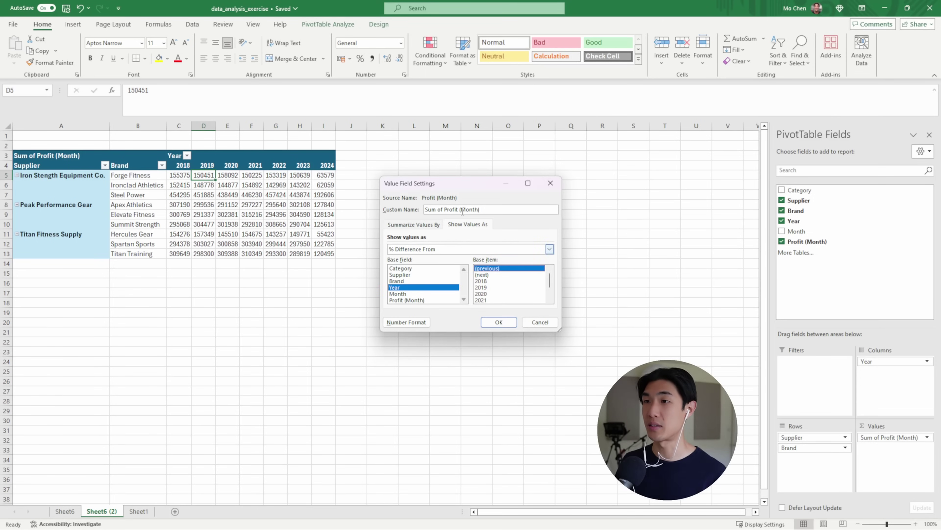
{"action": "left_click_drag", "start_coordinate": [447, 177], "coordinate": [445, 166]}
{"action": "left_click", "coordinate": [478, 300]}
Examine the year-over-year profit changes for all brands from 2019 to 2024, including the whole 2024 column.
{"action": "left_click_drag", "start_coordinate": [203, 175], "coordinate": [328, 255]}
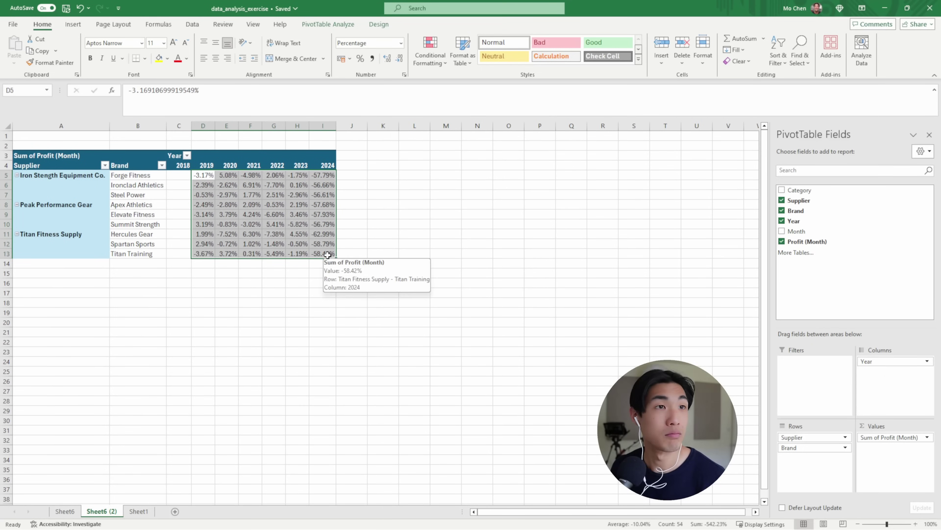
{"action": "left_click", "coordinate": [282, 244]}
{"action": "left_click_drag", "start_coordinate": [203, 175], "coordinate": [323, 253]}
{"action": "left_click", "coordinate": [312, 301]}
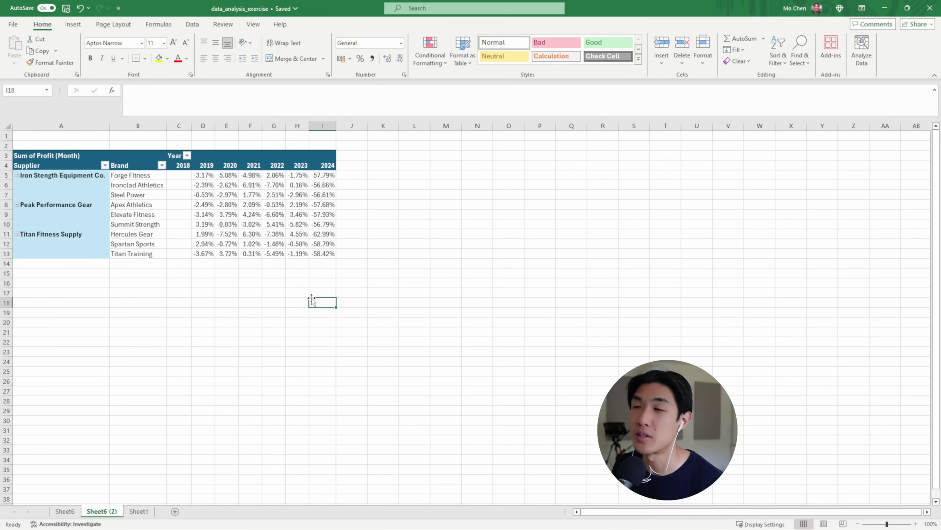
{"action": "left_click", "coordinate": [322, 125]}
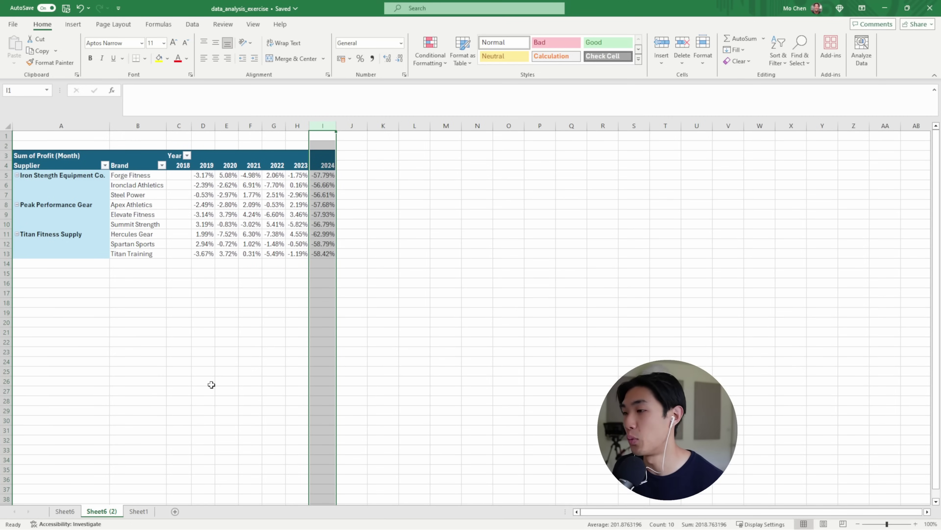
In the Sheet1 source data, check which months of 2024 Apex Athletics has by selecting range D74:F78.
{"action": "left_click", "coordinate": [138, 511]}
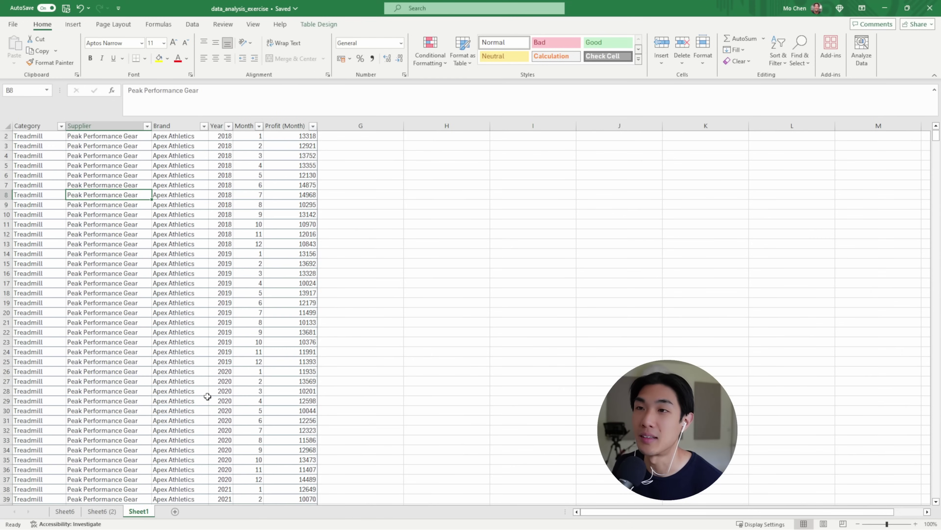
{"action": "scroll", "coordinate": [225, 334], "scroll_direction": "down", "scroll_amount": 18}
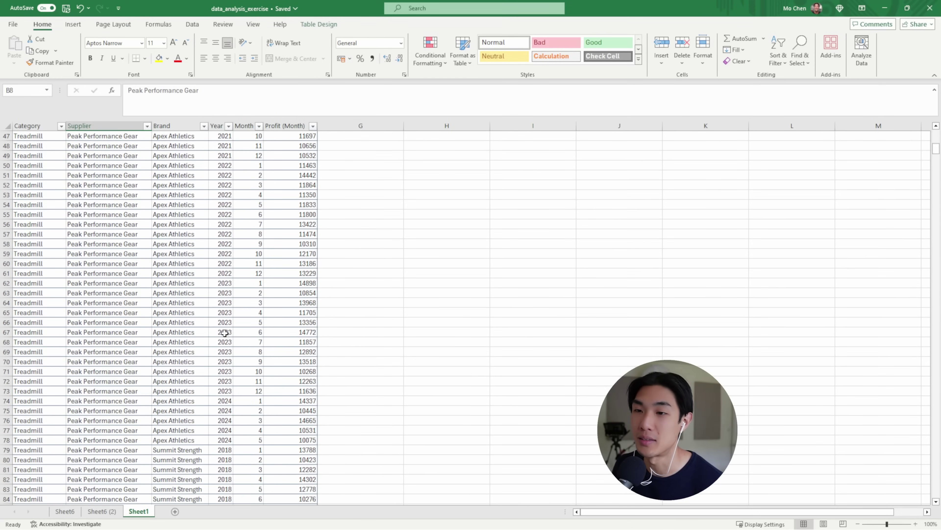
{"action": "left_click", "coordinate": [224, 334]}
{"action": "left_click_drag", "start_coordinate": [168, 333], "coordinate": [296, 353]}
{"action": "left_click_drag", "start_coordinate": [216, 306], "coordinate": [299, 353]}
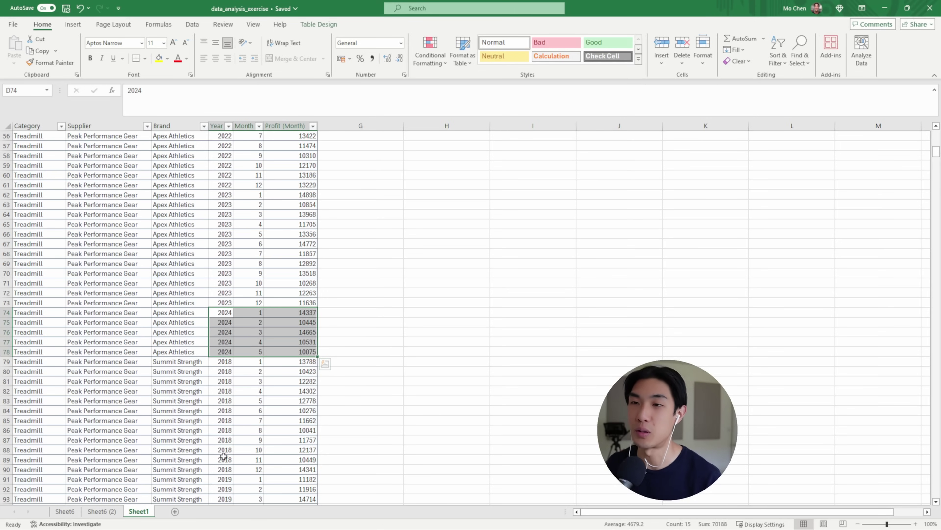
Return to Sheet6 (2) and filter the PivotTable's Year field to exclude 2024.
{"action": "left_click", "coordinate": [108, 513]}
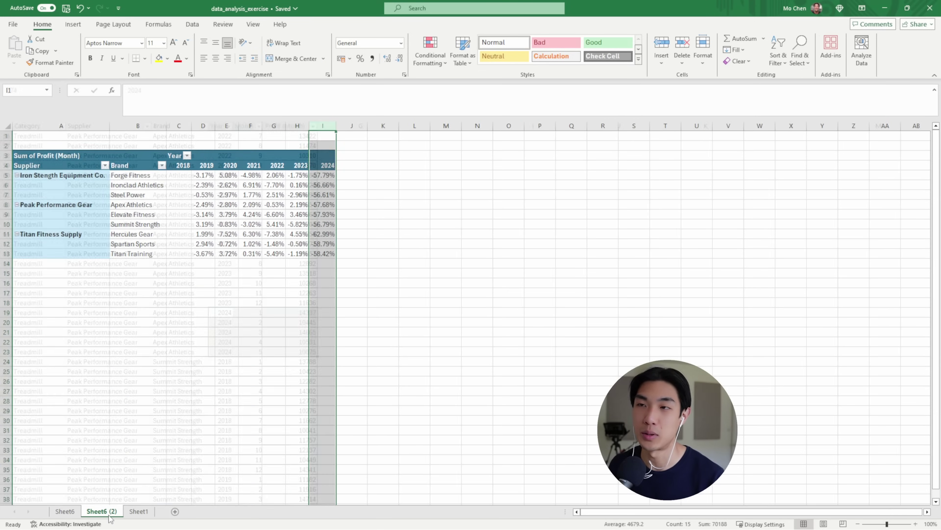
{"action": "left_click", "coordinate": [187, 156]}
{"action": "left_click", "coordinate": [99, 331]}
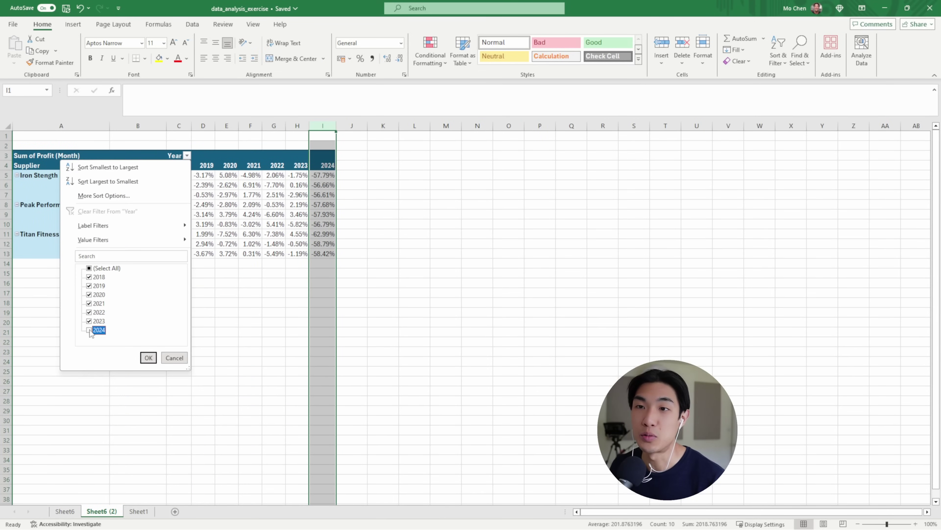
{"action": "left_click", "coordinate": [151, 358]}
Apply the Blue - White - Red colour scale to the year-over-year changes for 2019 to 2023 in D5:H13.
{"action": "left_click_drag", "start_coordinate": [200, 176], "coordinate": [313, 253]}
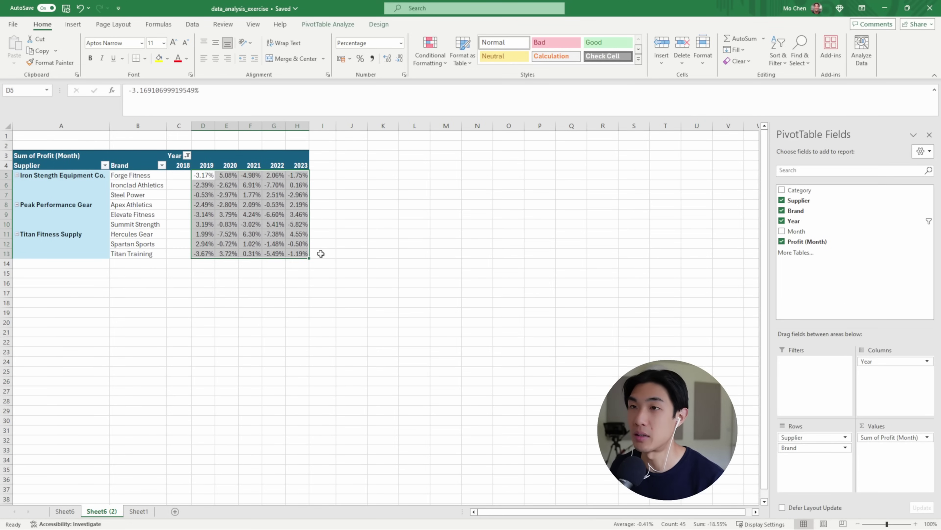
{"action": "left_click", "coordinate": [250, 253]}
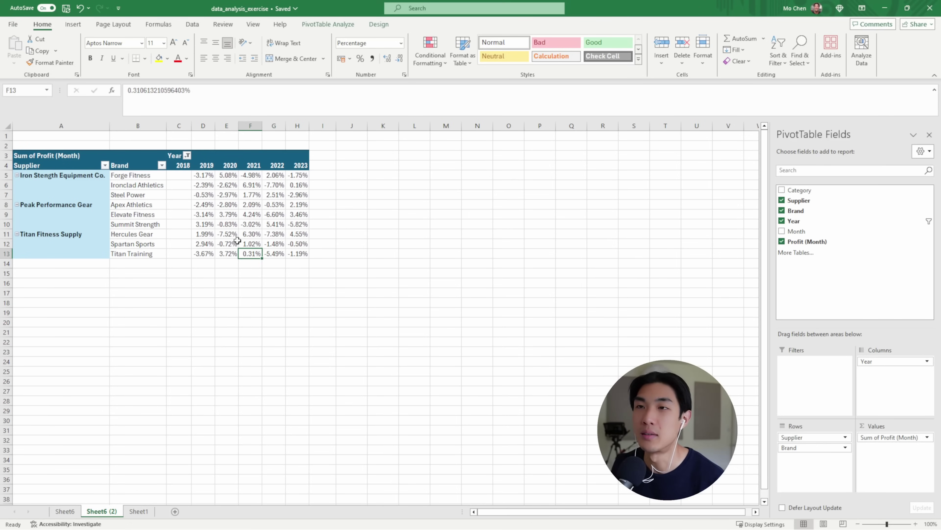
{"action": "left_click_drag", "start_coordinate": [206, 175], "coordinate": [294, 251]}
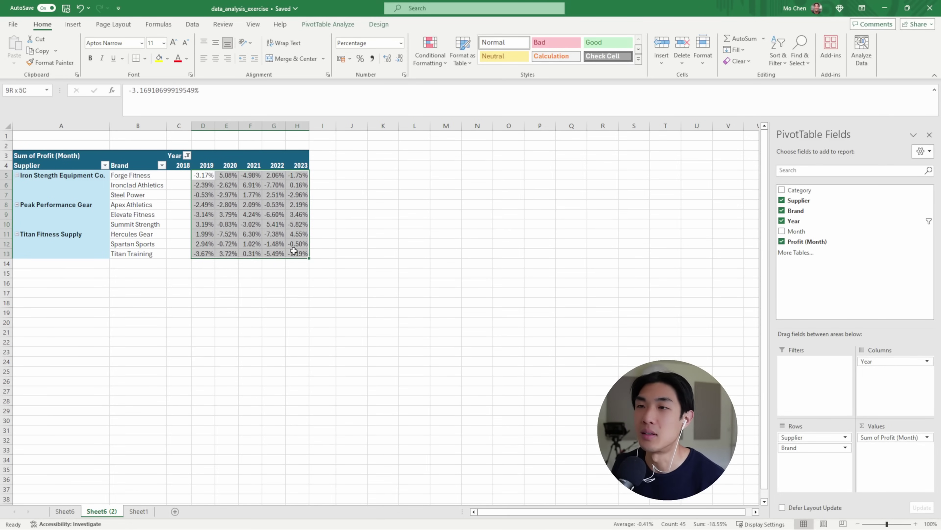
{"action": "left_click", "coordinate": [435, 67]}
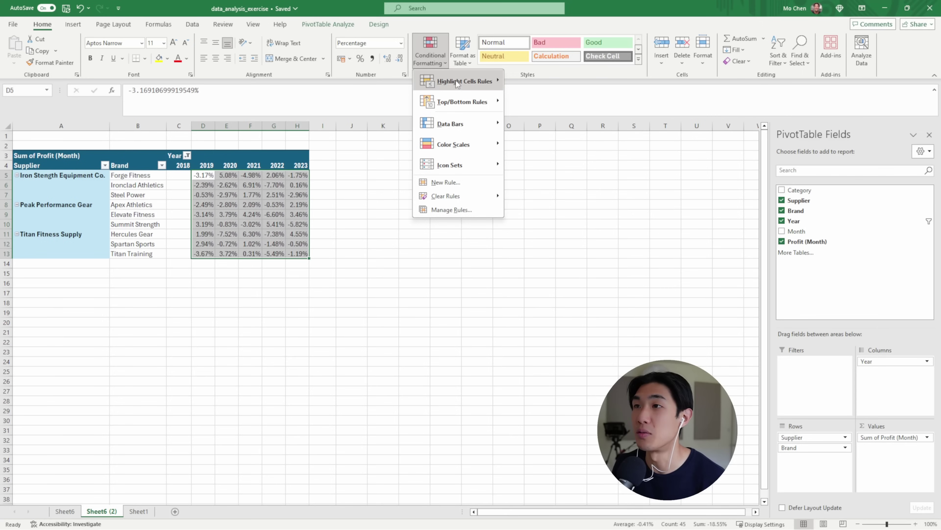
{"action": "mouse_move", "coordinate": [456, 149]}
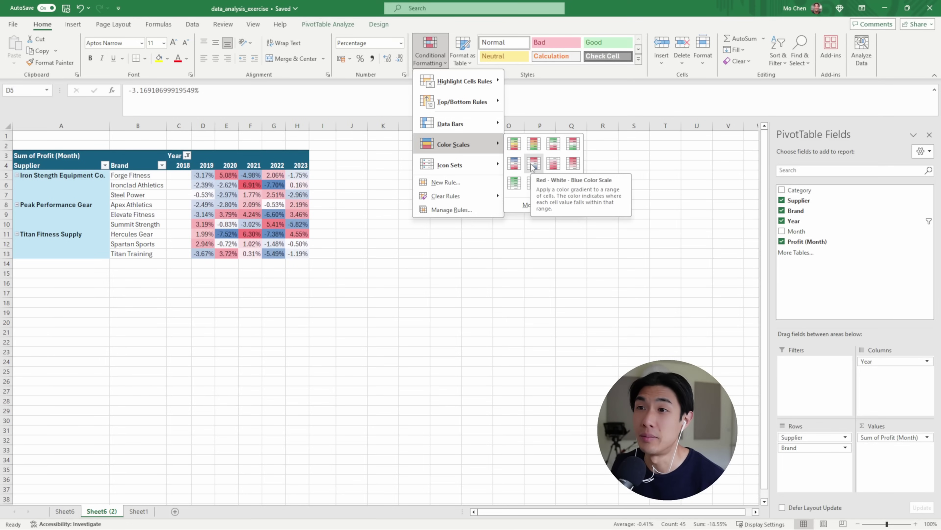
{"action": "left_click", "coordinate": [518, 169]}
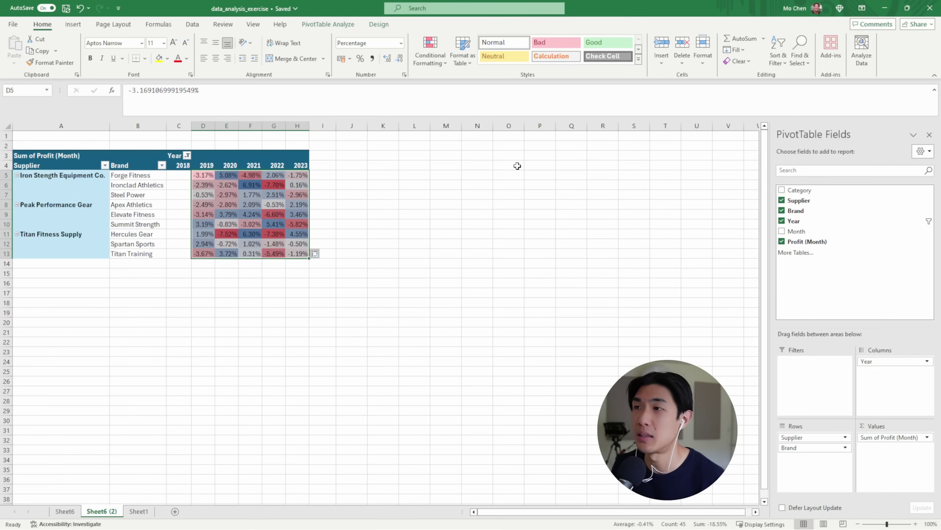
{"action": "left_click", "coordinate": [353, 224]}
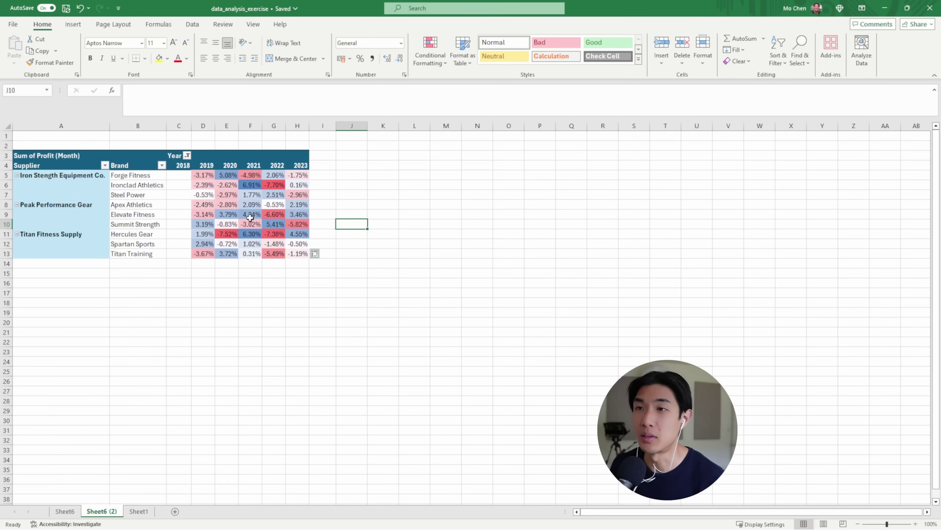
Examine the colour-coded profit changes across brands, especially Elevate Fitness in 2021 and Ironclad Athletics in 2021 and 2022.
{"action": "left_click", "coordinate": [250, 218]}
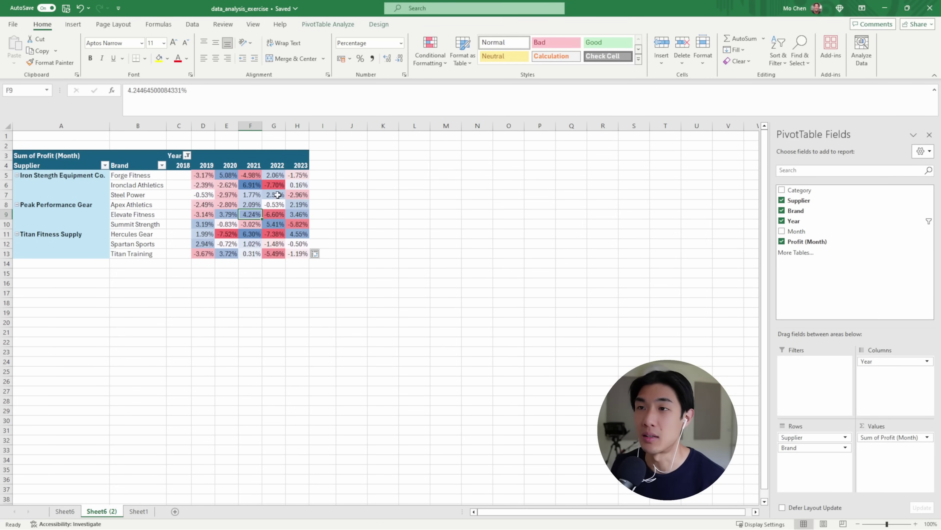
{"action": "left_click", "coordinate": [277, 185]}
{"action": "mouse_move", "coordinate": [288, 256]}
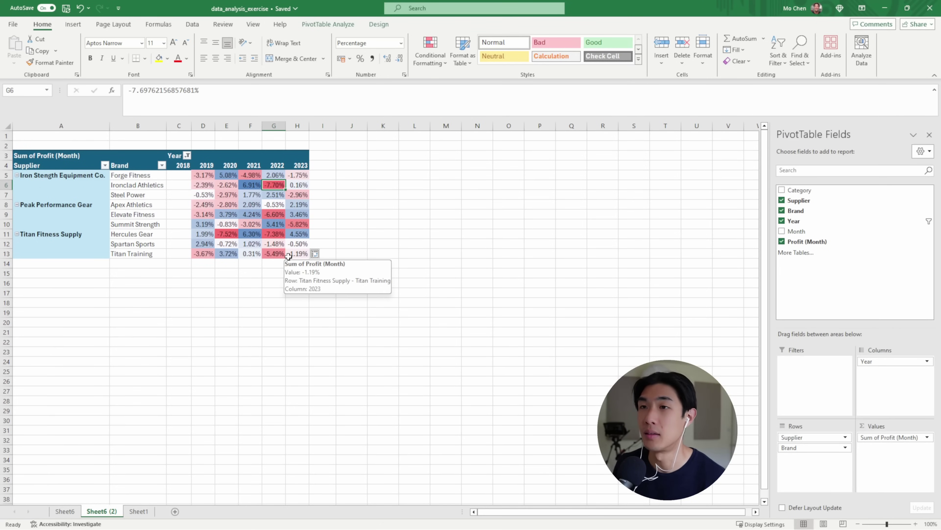
{"action": "left_click", "coordinate": [375, 243]}
{"action": "left_click_drag", "start_coordinate": [206, 176], "coordinate": [296, 254]}
{"action": "left_click", "coordinate": [278, 302]}
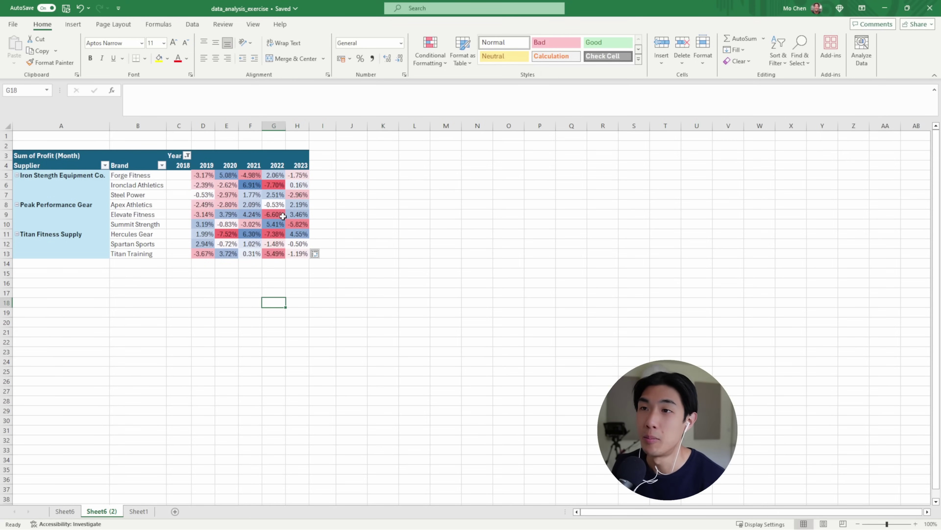
{"action": "left_click", "coordinate": [255, 185]}
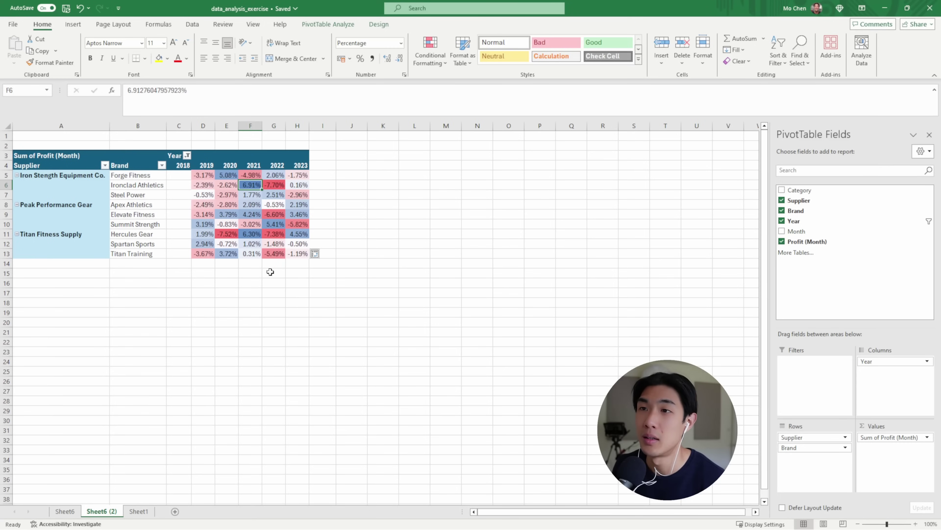
{"action": "left_click", "coordinate": [278, 183]}
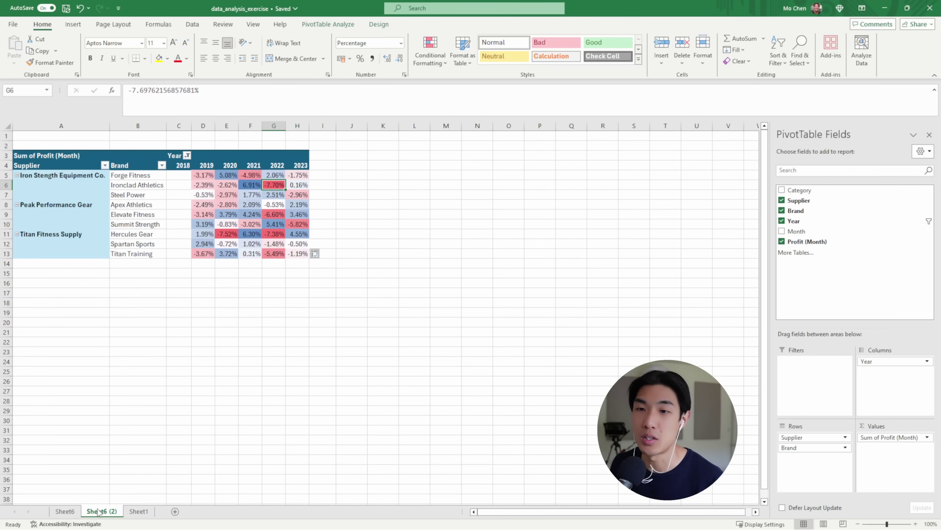
Duplicate the Sheet6 (2) worksheet, placing the copy before Sheet1, and select a cell in its PivotTable.
{"action": "left_click", "coordinate": [127, 410]}
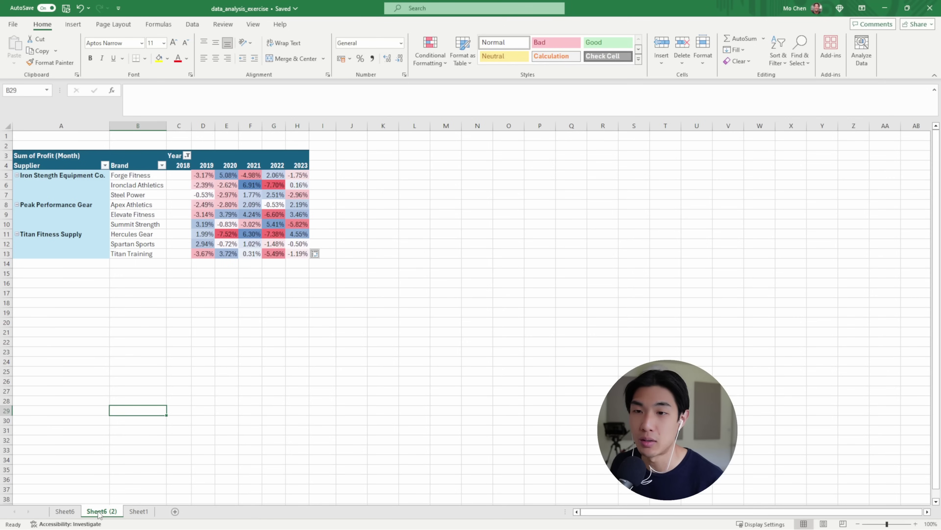
{"action": "left_click_drag", "start_coordinate": [95, 514], "coordinate": [128, 503]}
{"action": "left_click", "coordinate": [179, 225]}
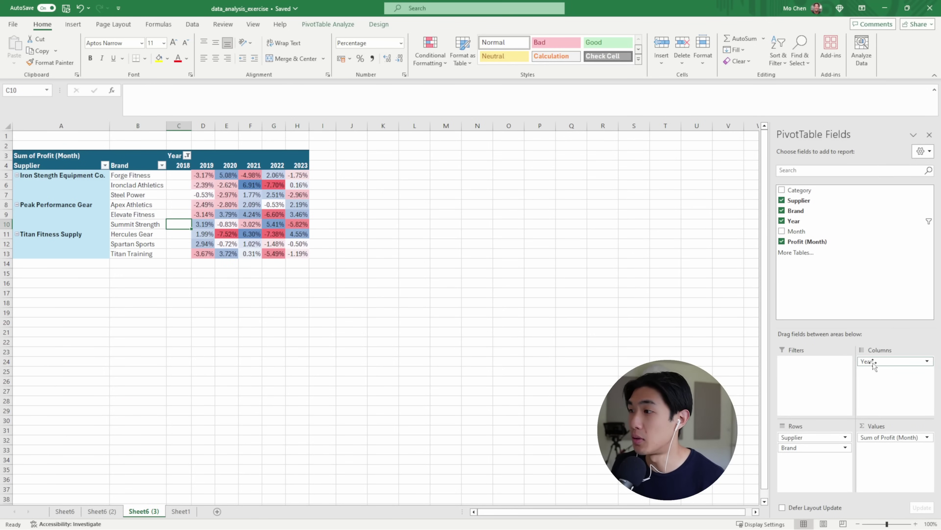
Rearrange the copied PivotTable with Year in rows and Brand in columns, and remove the Supplier field.
{"action": "mouse_move", "coordinate": [875, 362]}
{"action": "left_mouse_down"}
{"action": "mouse_move", "coordinate": [815, 478]}
{"action": "mouse_move", "coordinate": [813, 458]}
{"action": "mouse_move", "coordinate": [884, 399]}
{"action": "mouse_move", "coordinate": [887, 366]}
{"action": "left_mouse_up"}
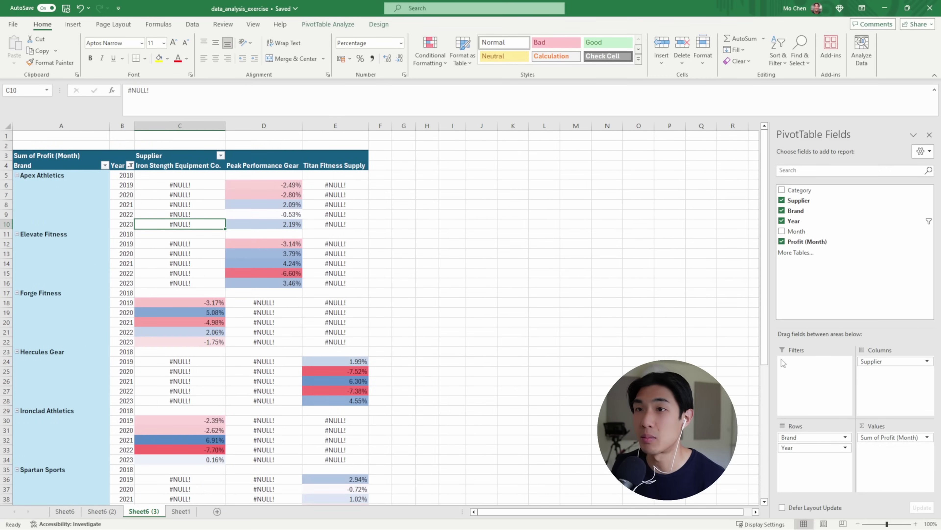
{"action": "left_click_drag", "start_coordinate": [795, 433], "coordinate": [829, 211]}
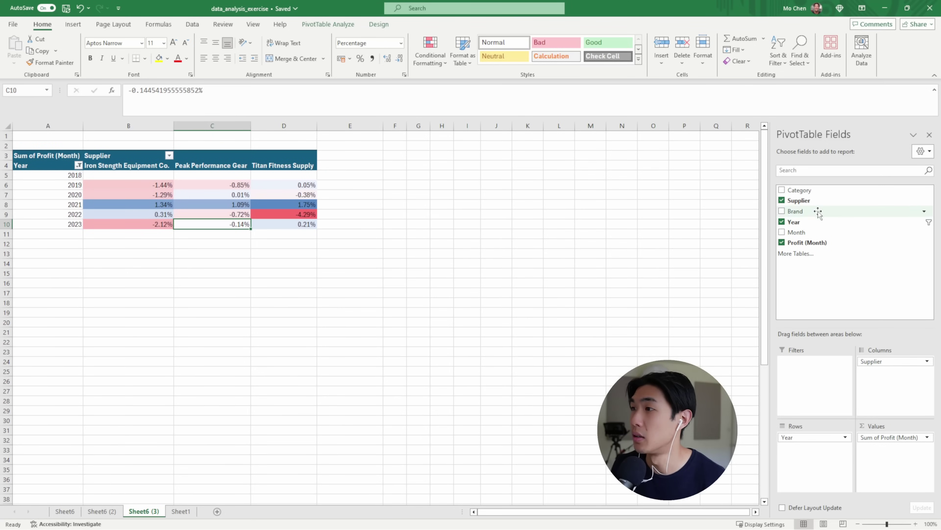
{"action": "mouse_move", "coordinate": [878, 365]}
{"action": "left_mouse_down"}
{"action": "mouse_move", "coordinate": [824, 218]}
{"action": "mouse_move", "coordinate": [886, 369]}
{"action": "left_mouse_up"}
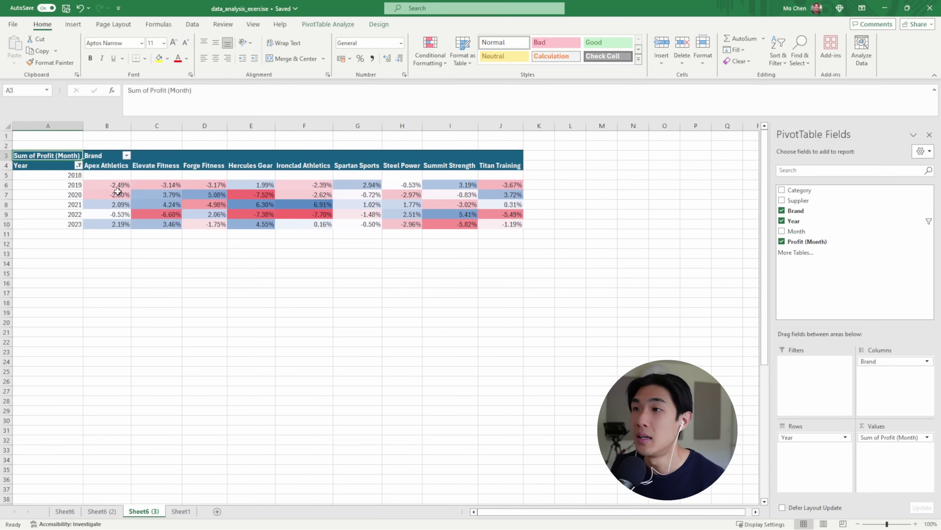
Show the Sum of Profit (Month) values as % of Row Total.
{"action": "left_click", "coordinate": [932, 436]}
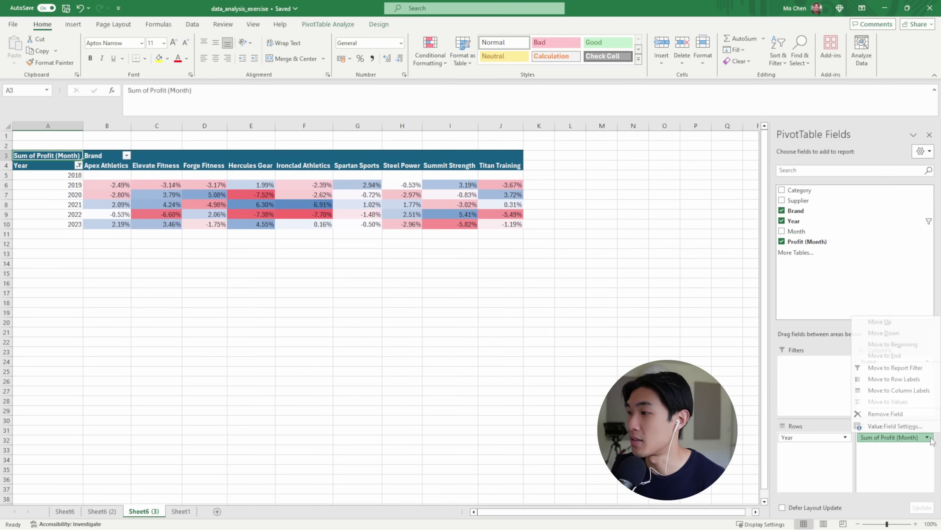
{"action": "left_click", "coordinate": [894, 425]}
{"action": "left_click", "coordinate": [444, 193]}
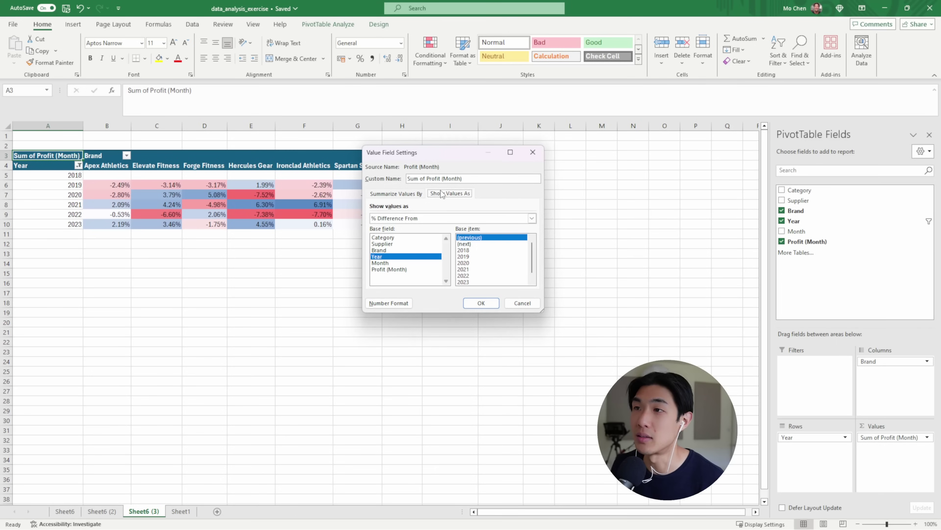
{"action": "left_click", "coordinate": [418, 219]}
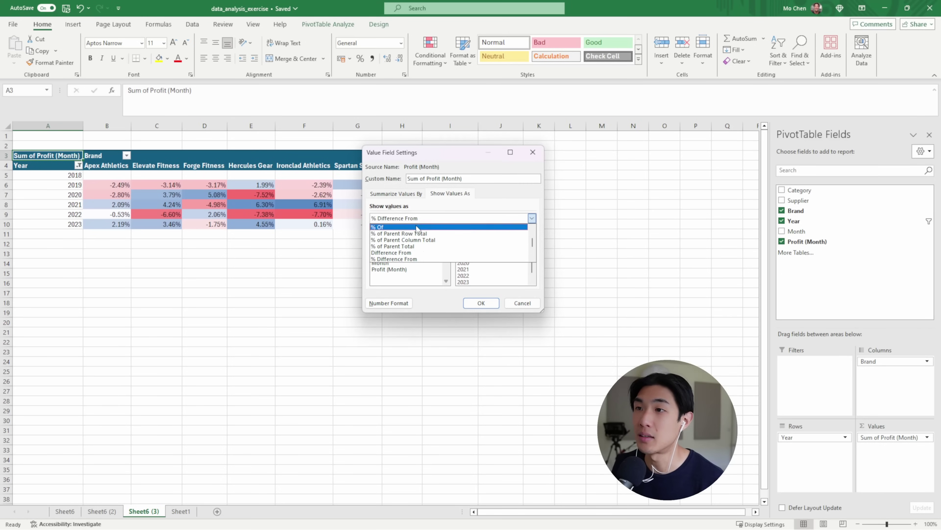
{"action": "scroll", "coordinate": [415, 241], "scroll_direction": "up", "scroll_amount": 2}
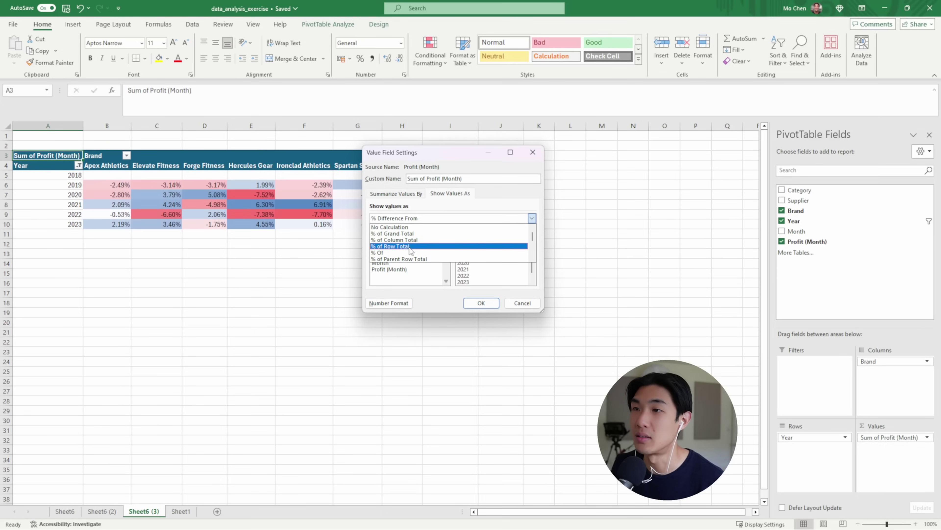
{"action": "left_click", "coordinate": [415, 246]}
{"action": "left_click", "coordinate": [480, 303]}
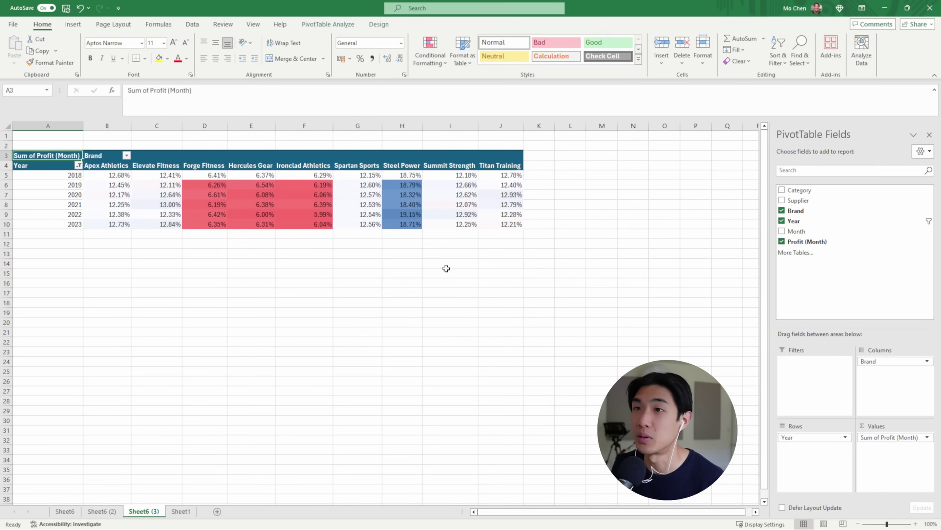
Include 2024 again in the PivotTable's Year filter.
{"action": "left_click", "coordinate": [308, 204]}
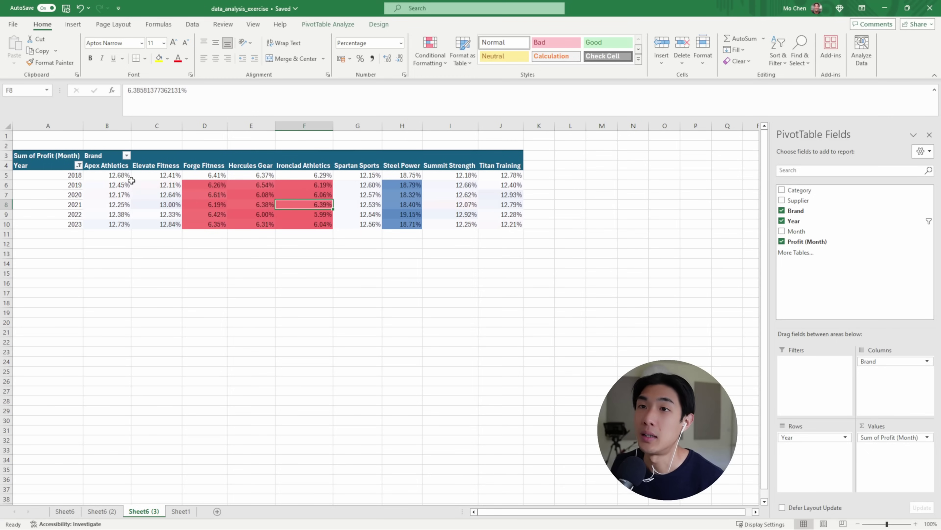
{"action": "left_click", "coordinate": [79, 165]}
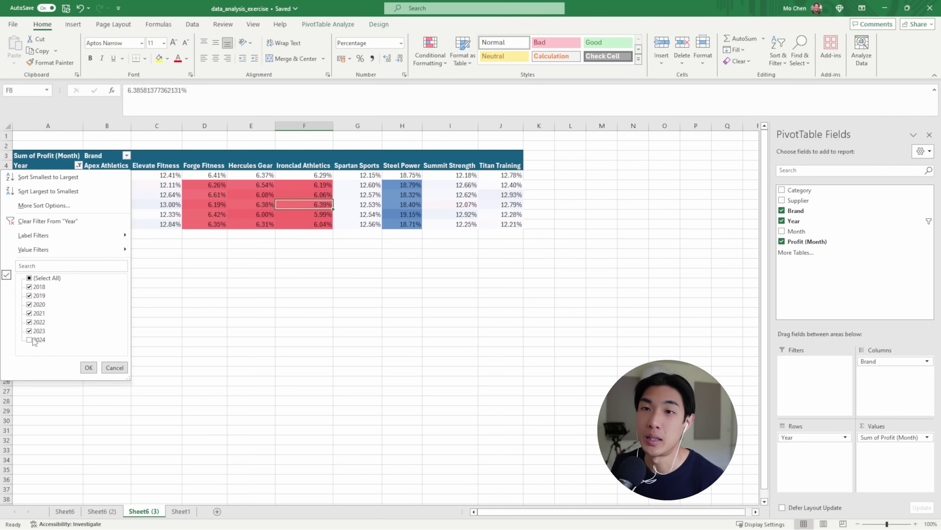
{"action": "left_click", "coordinate": [89, 367]}
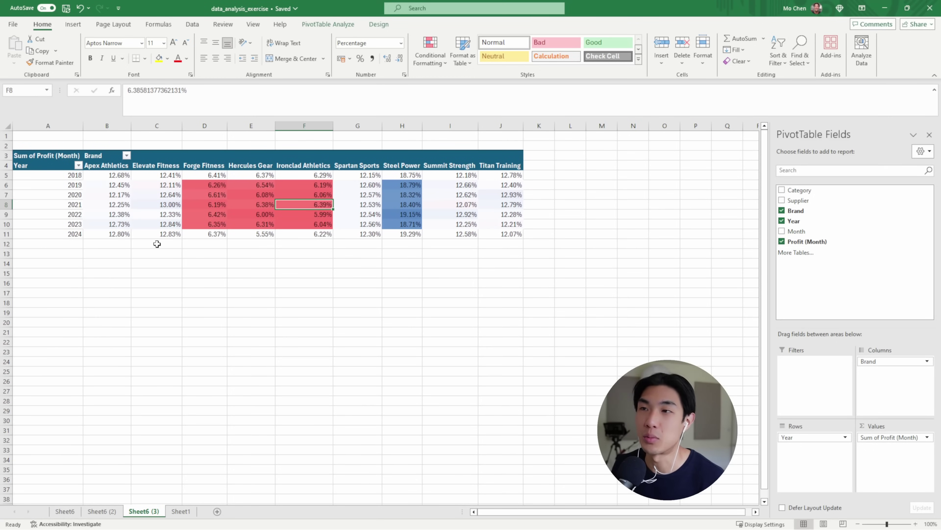
Delete the colour scale rule from the copied PivotTable's conditional formatting and apply the change.
{"action": "left_click", "coordinate": [202, 200]}
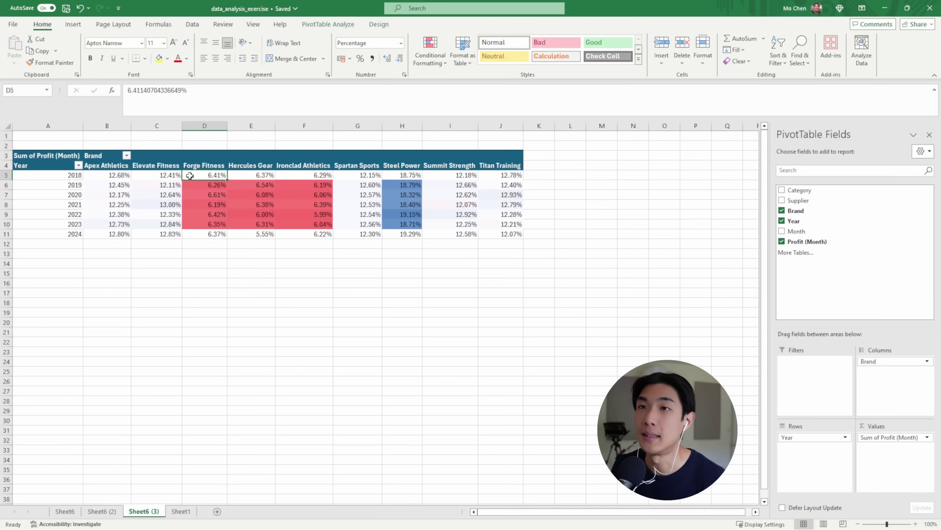
{"action": "left_click", "coordinate": [240, 197]}
{"action": "left_click", "coordinate": [430, 56]}
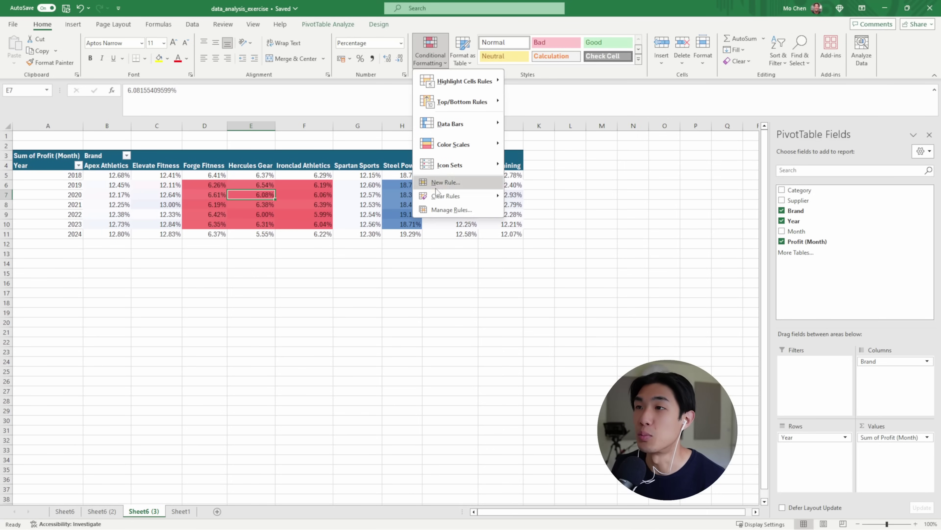
{"action": "left_click", "coordinate": [431, 60]}
{"action": "left_click", "coordinate": [431, 59]}
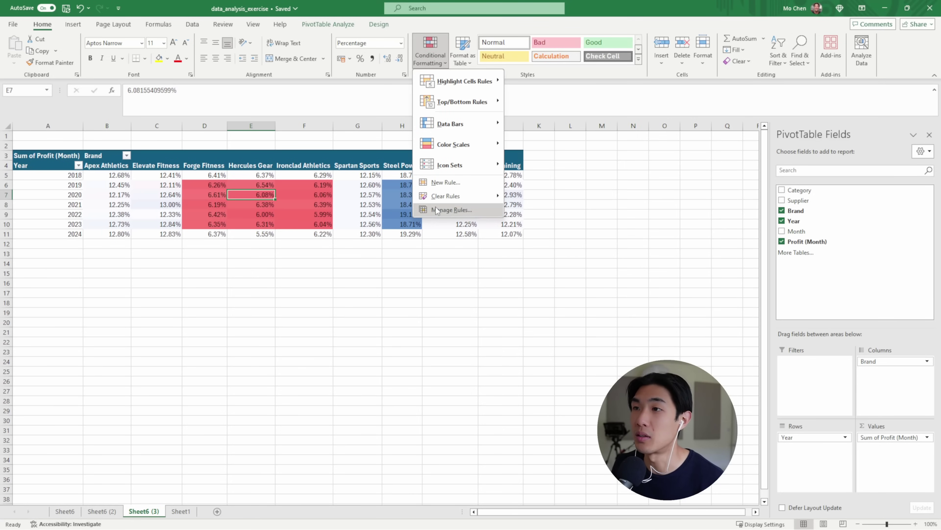
{"action": "left_click", "coordinate": [445, 210]}
{"action": "left_click", "coordinate": [393, 240]}
{"action": "left_click", "coordinate": [385, 210]}
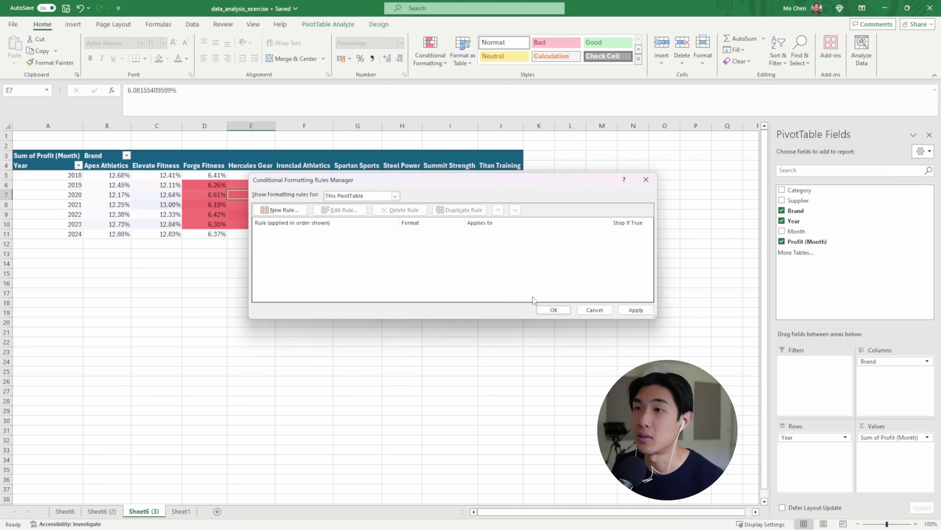
{"action": "left_click", "coordinate": [622, 313]}
{"action": "left_click", "coordinate": [554, 309]}
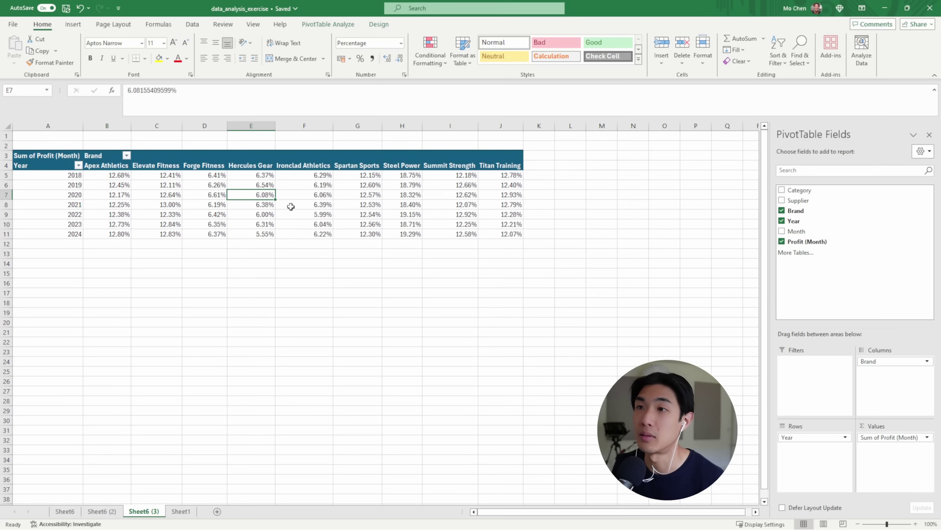
Check that the brand profit shares add up per year by selecting the 2018 row and the 2019 row.
{"action": "left_click", "coordinate": [304, 204]}
{"action": "mouse_move", "coordinate": [113, 175]}
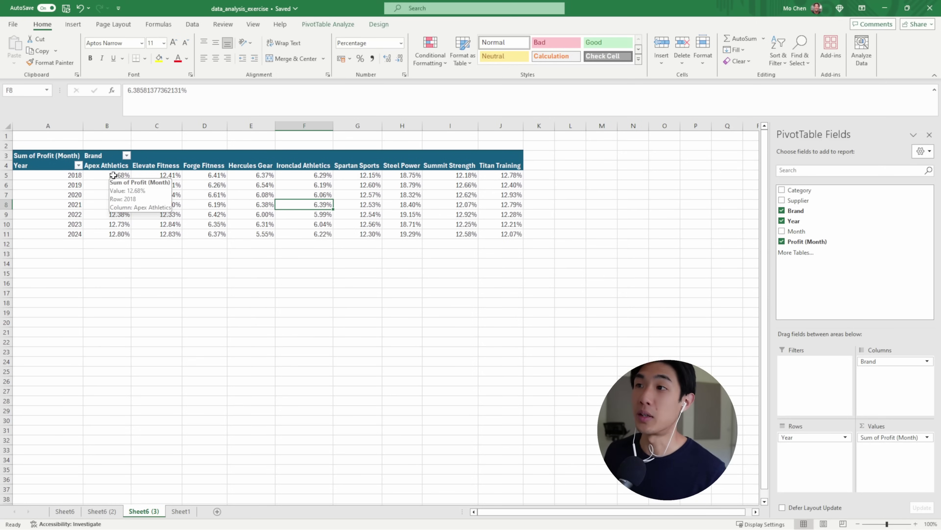
{"action": "left_click_drag", "start_coordinate": [113, 175], "coordinate": [487, 175]}
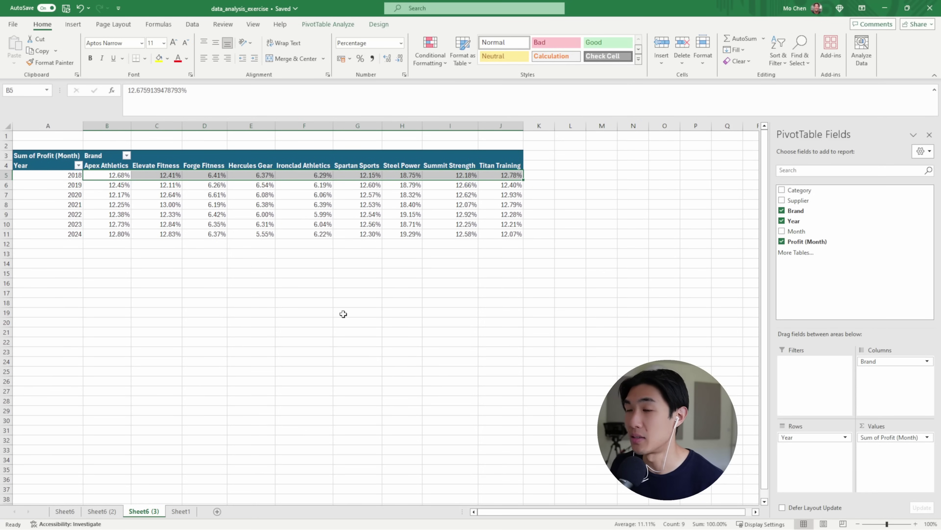
{"action": "left_click_drag", "start_coordinate": [120, 185], "coordinate": [495, 184]}
{"action": "left_click", "coordinate": [541, 175]}
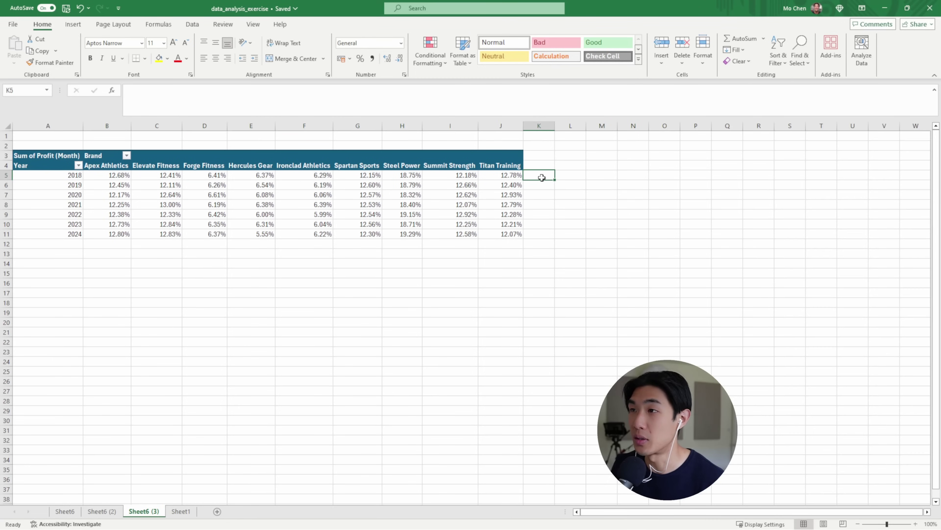
Total each year's brand profit shares beside the PivotTable with =SUM(B5:J5) in K5, filled down to the 2024 row.
{"action": "type", "text": "=sum"}
{"action": "key", "text": "Tab"}
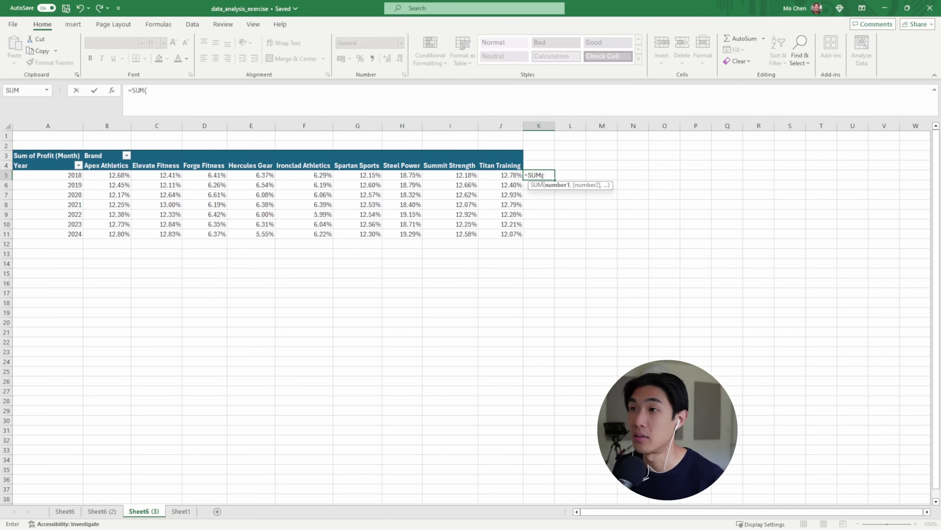
{"action": "type", "text": "b5"}
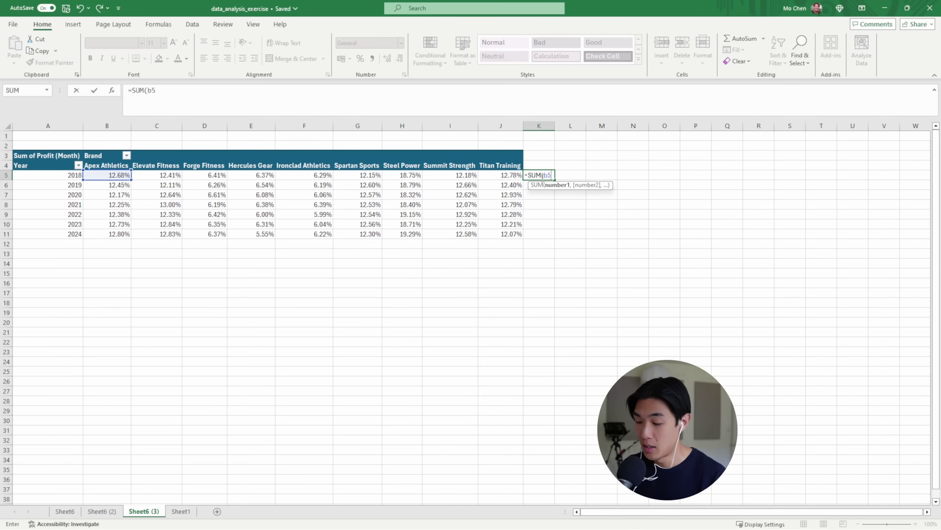
{"action": "type", "text": ":"}
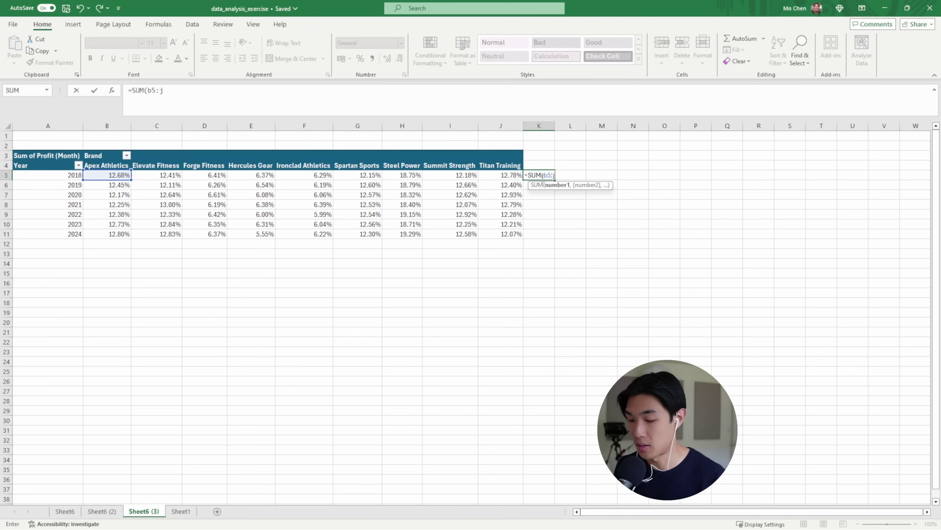
{"action": "type", "text": "j5)"}
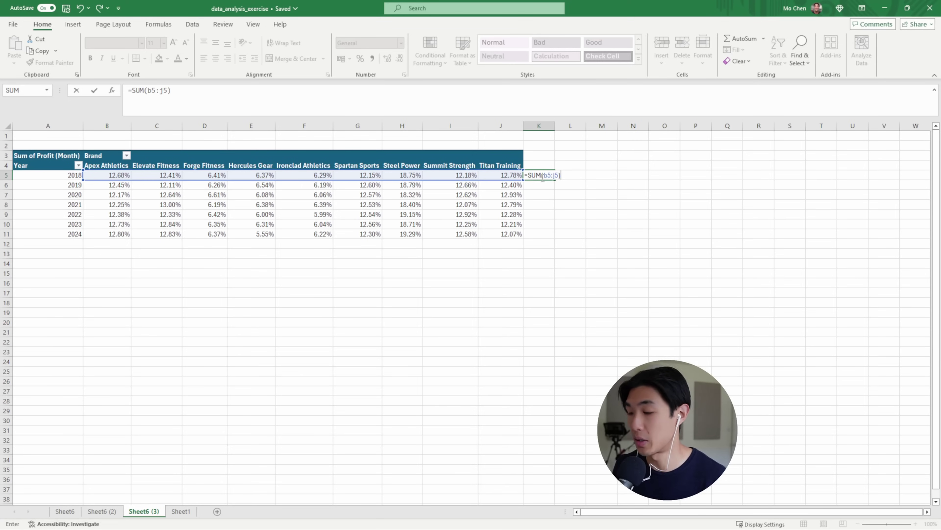
{"action": "key", "text": "Return"}
{"action": "left_click", "coordinate": [543, 178]}
{"action": "left_click_drag", "start_coordinate": [555, 179], "coordinate": [557, 238]}
{"action": "left_click", "coordinate": [600, 219]}
Clear the check totals from the cells beside the PivotTable.
{"action": "left_click_drag", "start_coordinate": [542, 157], "coordinate": [555, 281]}
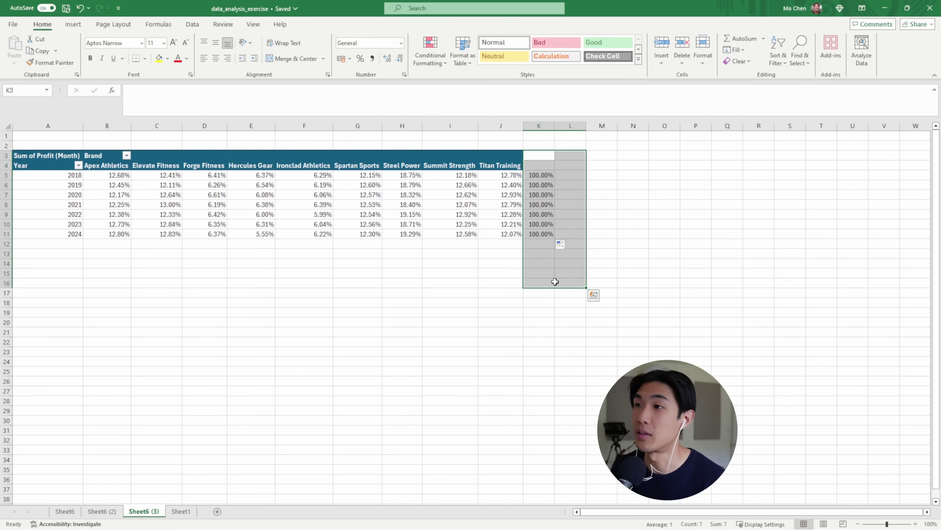
{"action": "key", "text": "Delete"}
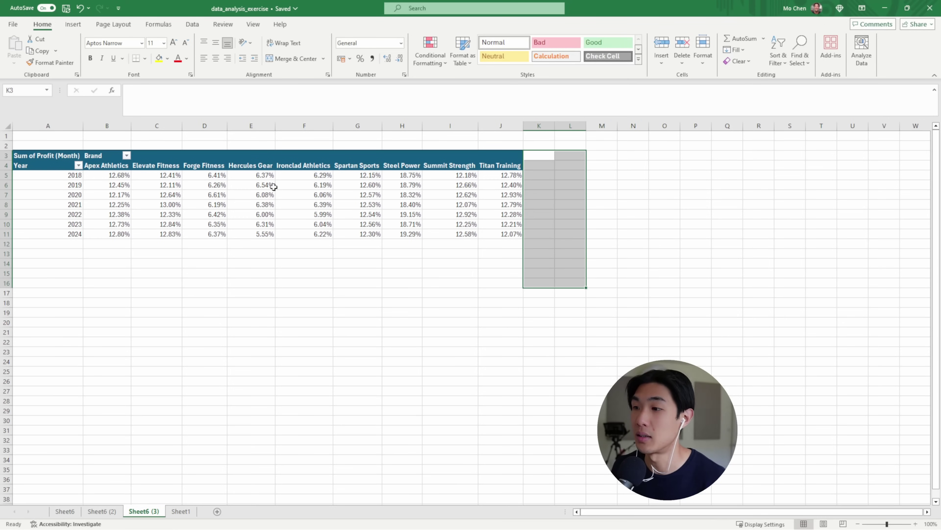
Insert a line PivotChart of the brand profit shares per year and place it below the PivotTable.
{"action": "left_click", "coordinate": [251, 185]}
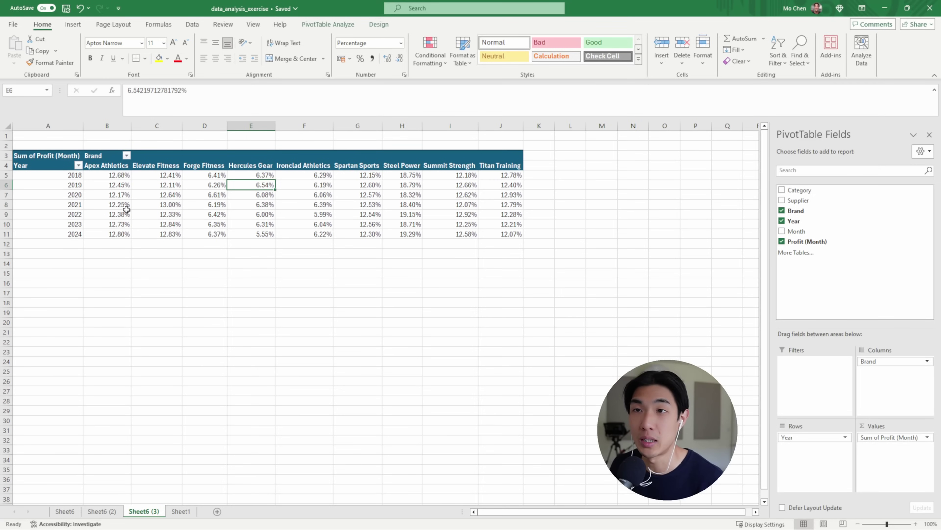
{"action": "left_click", "coordinate": [140, 204]}
{"action": "left_click", "coordinate": [73, 24]}
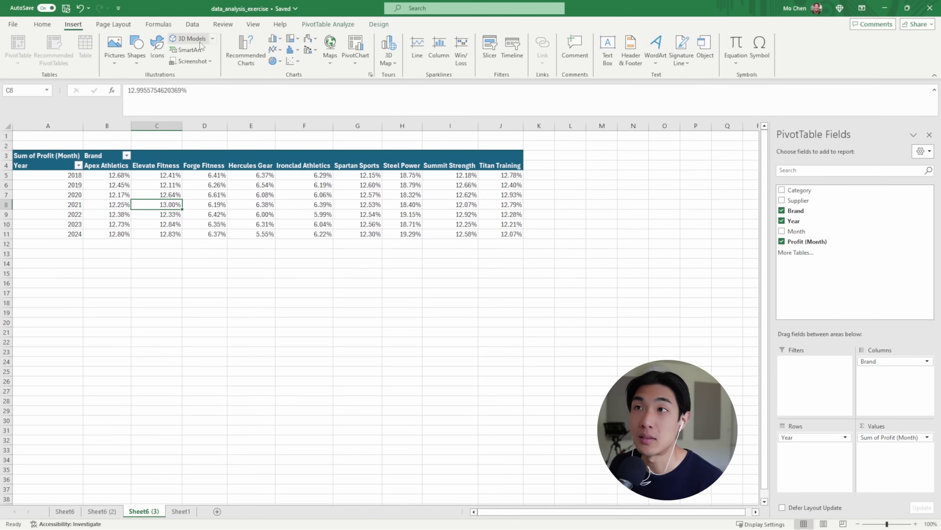
{"action": "left_click", "coordinate": [272, 54]}
{"action": "left_click", "coordinate": [280, 84]}
{"action": "left_click_drag", "start_coordinate": [408, 252], "coordinate": [296, 297]}
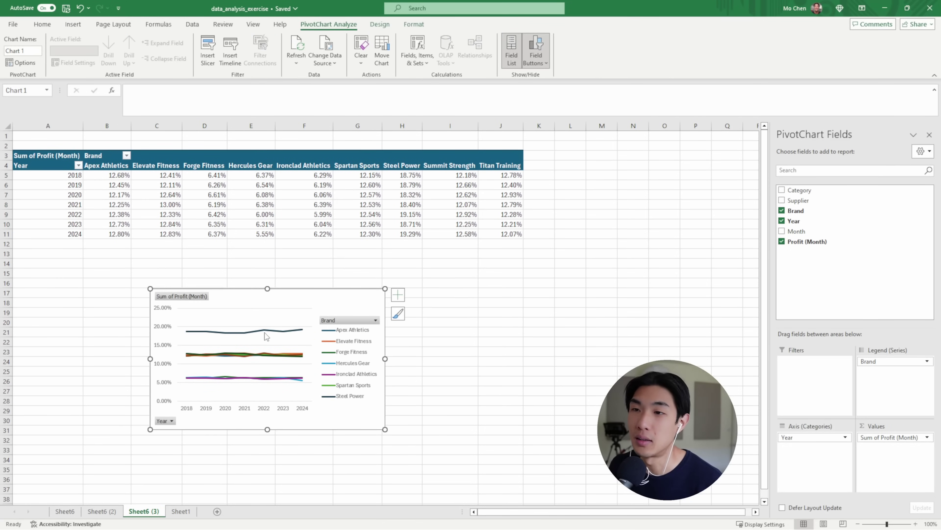
Insert a Category slicer for the PivotTable, place it beside the chart below the table, and shorten it.
{"action": "left_click", "coordinate": [268, 204]}
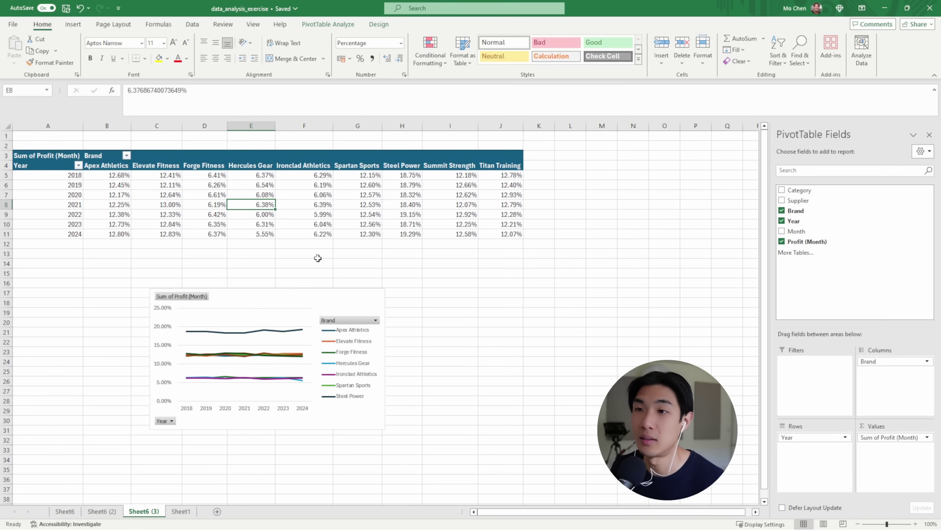
{"action": "mouse_move", "coordinate": [285, 184]}
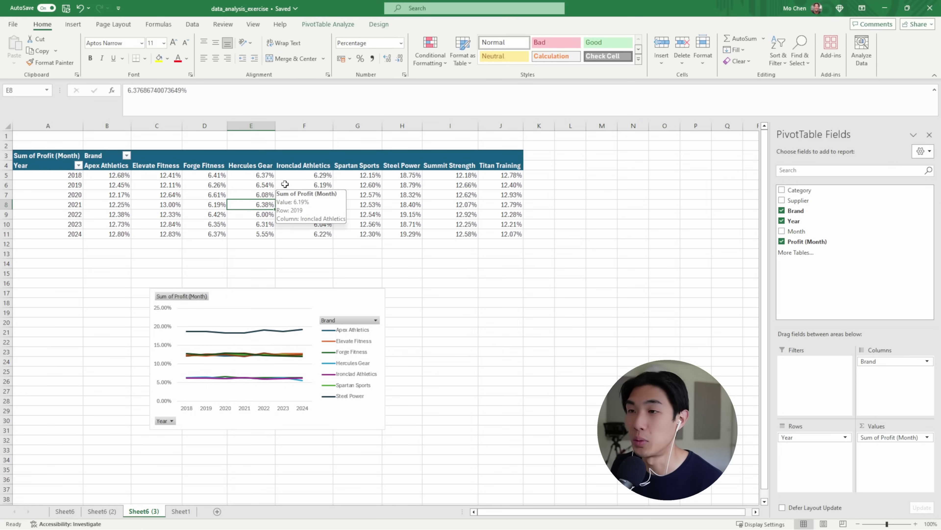
{"action": "left_click", "coordinate": [328, 24]}
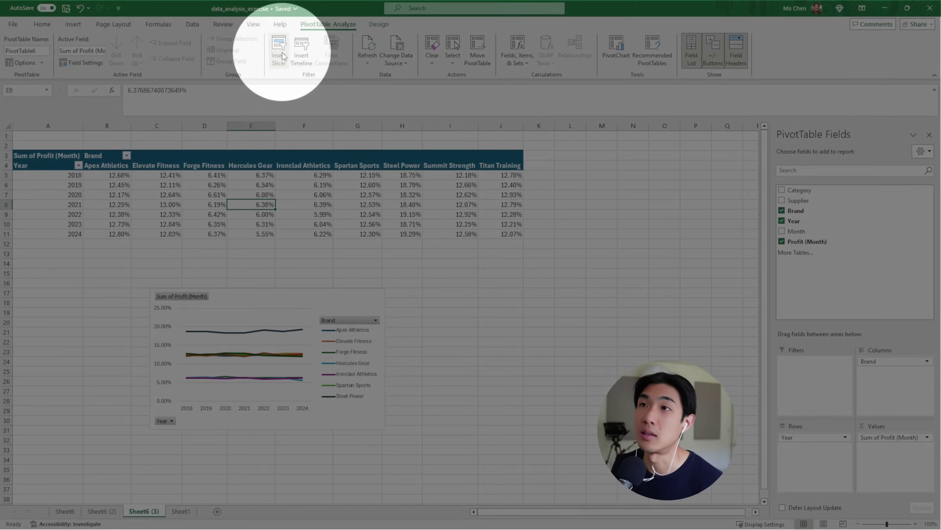
{"action": "left_click", "coordinate": [283, 56]}
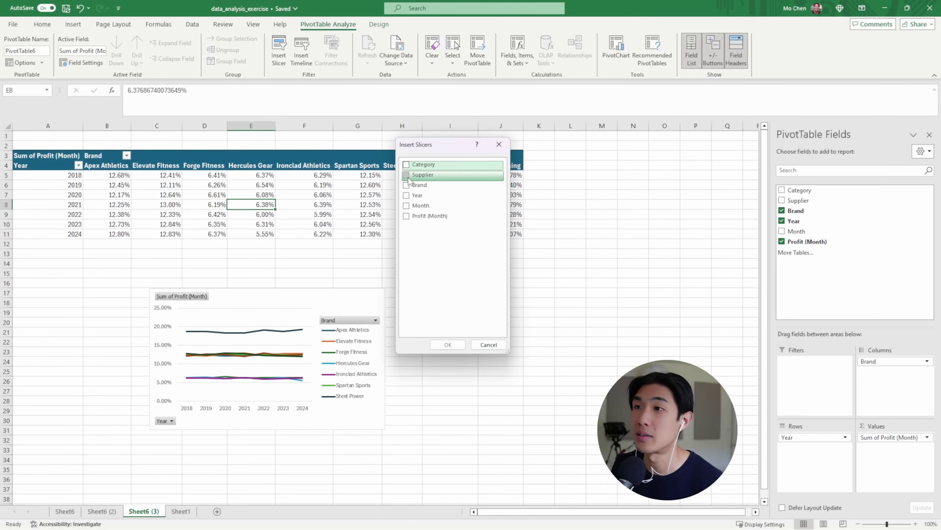
{"action": "left_click", "coordinate": [448, 344]}
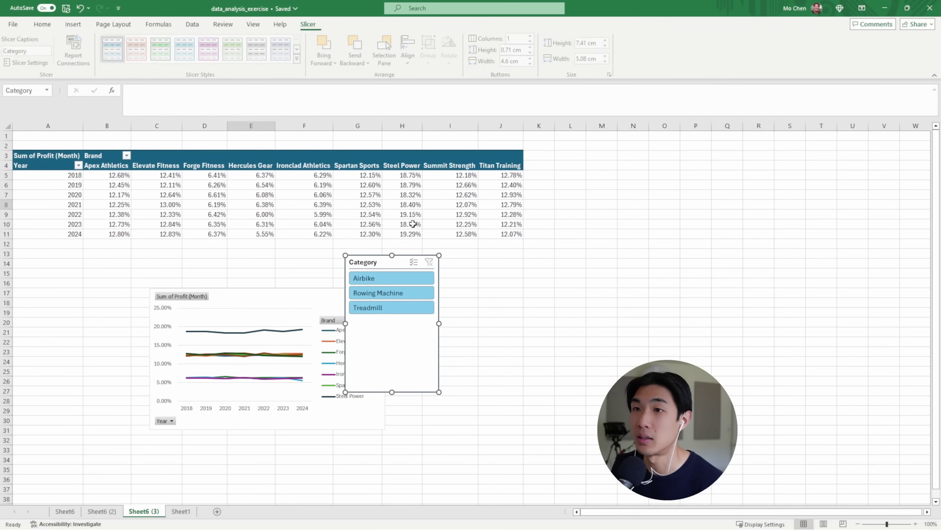
{"action": "left_click_drag", "start_coordinate": [392, 262], "coordinate": [84, 263]}
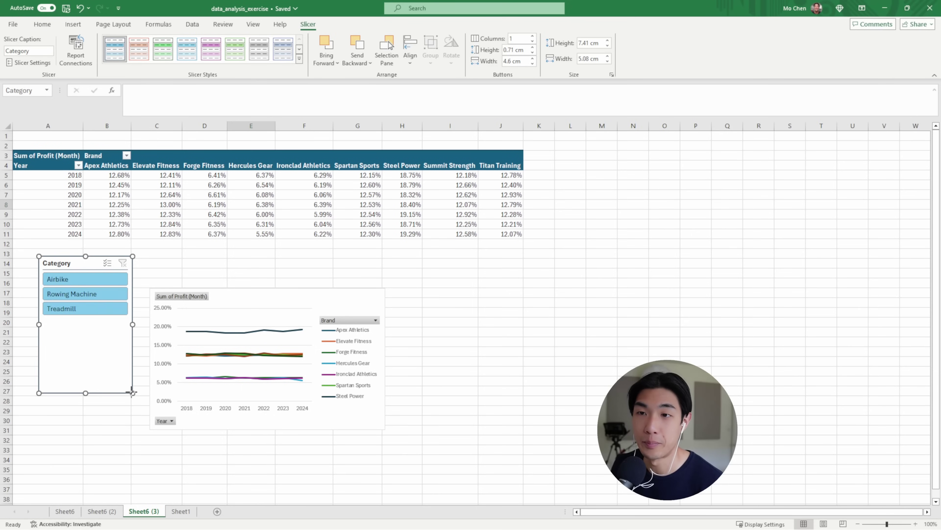
{"action": "left_click_drag", "start_coordinate": [132, 392], "coordinate": [137, 343]}
Filter to Airbike with the Category slicer, and move the line chart up and enlarge it.
{"action": "left_click", "coordinate": [109, 279]}
{"action": "left_click_drag", "start_coordinate": [275, 290], "coordinate": [275, 245]}
{"action": "left_click_drag", "start_coordinate": [375, 246], "coordinate": [512, 200]}
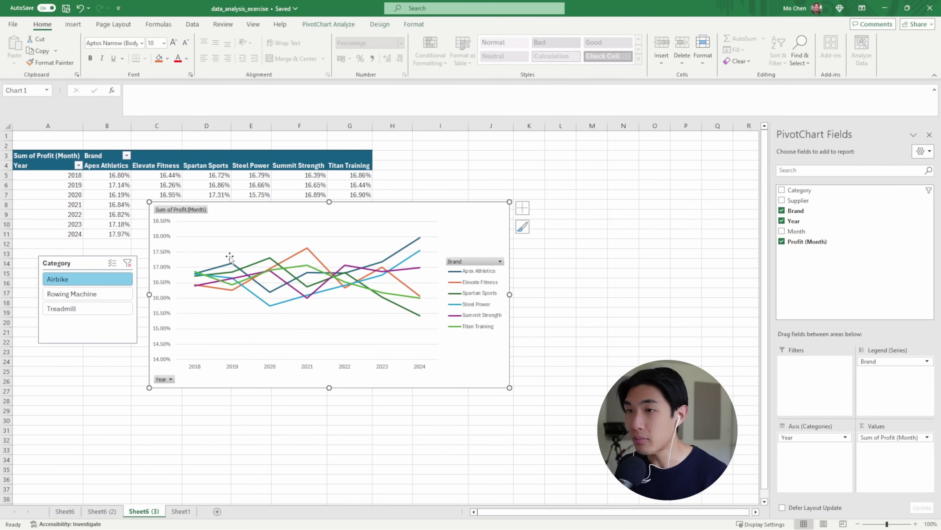
Switch the Category slicer between Rowing Machine, Airbike and Treadmill to compare the chart lines, ending on Treadmill.
{"action": "left_click", "coordinate": [89, 294]}
{"action": "left_click", "coordinate": [88, 307]}
{"action": "left_click", "coordinate": [93, 294]}
{"action": "left_click", "coordinate": [89, 278]}
{"action": "left_click", "coordinate": [89, 308]}
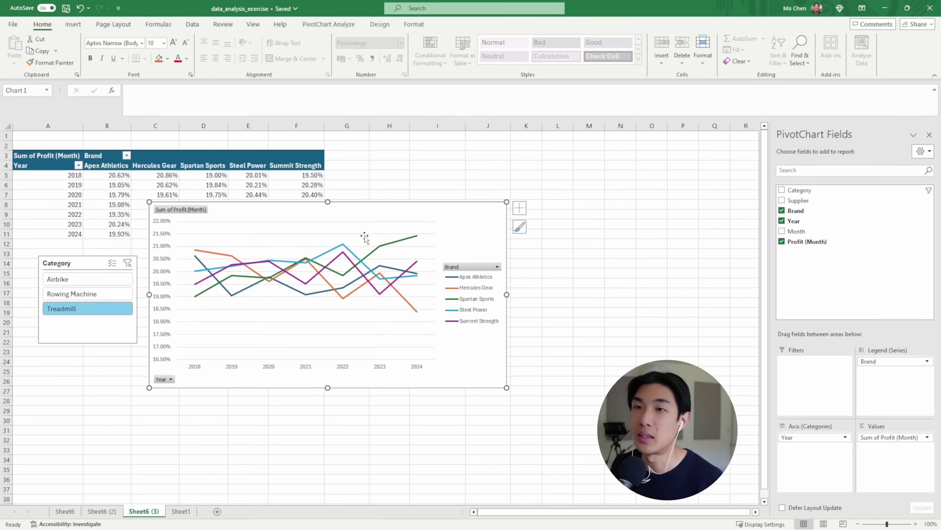
Apply Quick Layout 7 to the PivotChart, with axis titles, a legend and vertical drop lines.
{"action": "left_click", "coordinate": [378, 25]}
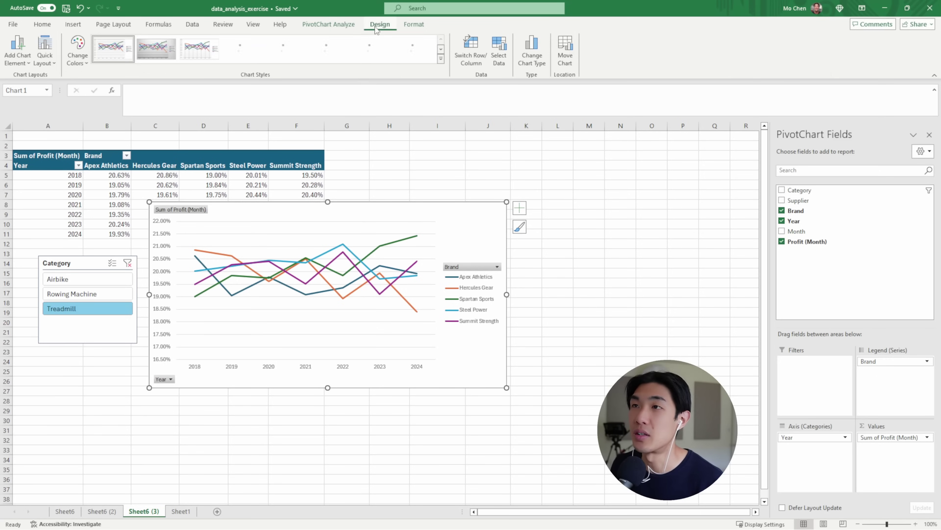
{"action": "left_click", "coordinate": [43, 64]}
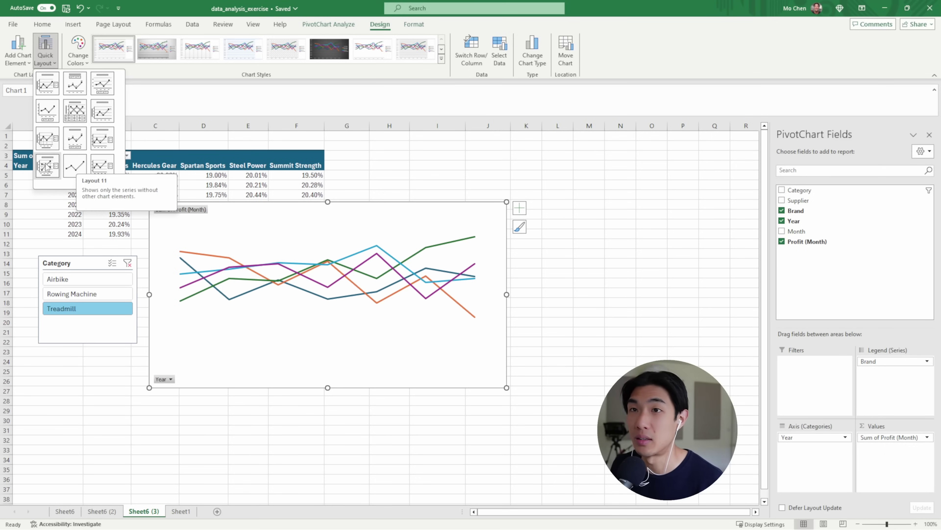
{"action": "left_click", "coordinate": [45, 141]}
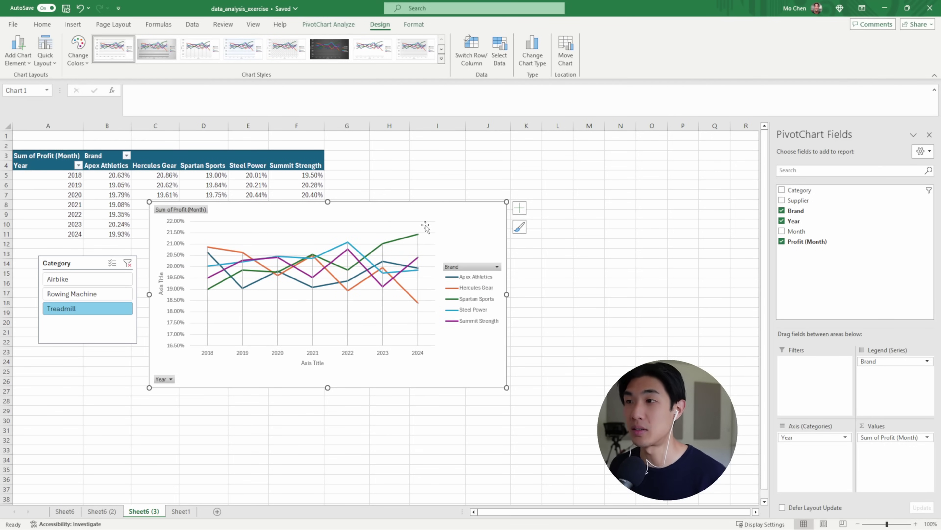
Preview the available chart styles and apply the dark Style 6 to the PivotChart.
{"action": "left_click", "coordinate": [442, 49]}
{"action": "left_click", "coordinate": [111, 54]}
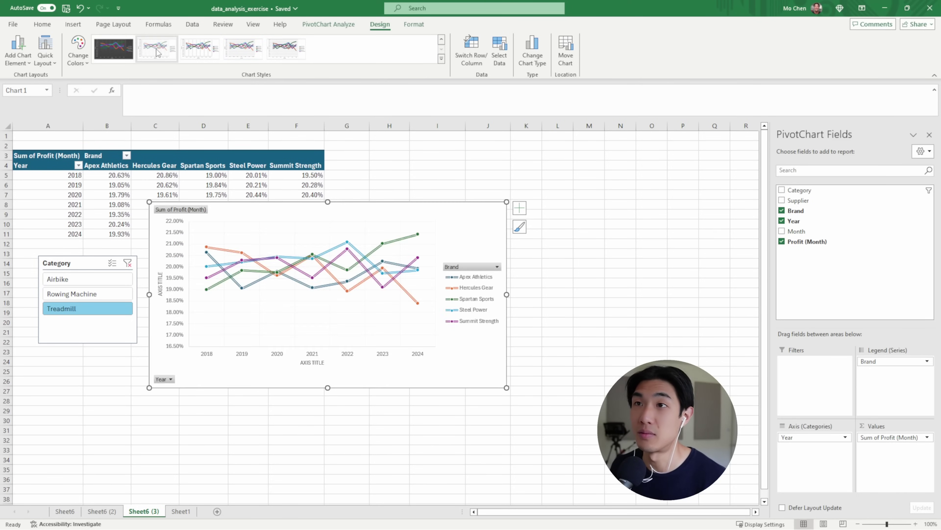
{"action": "left_click", "coordinate": [441, 39]}
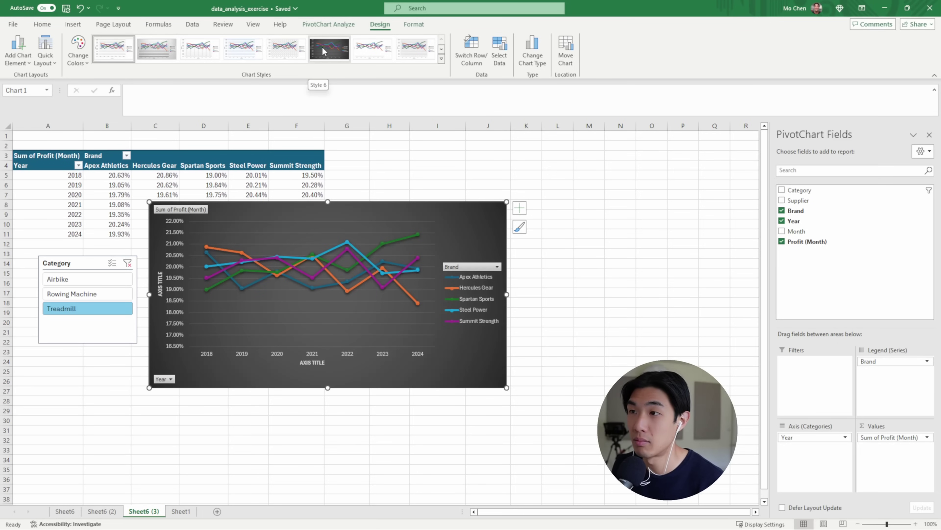
{"action": "left_click", "coordinate": [323, 51]}
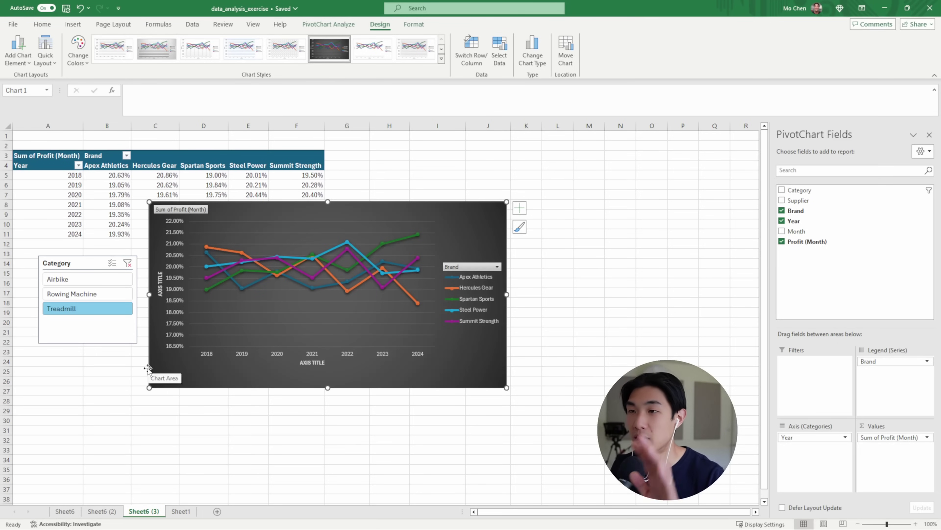
Filter the chart to Airbike and inspect the highest and lowest brand profit shares in 2024.
{"action": "left_click", "coordinate": [86, 280]}
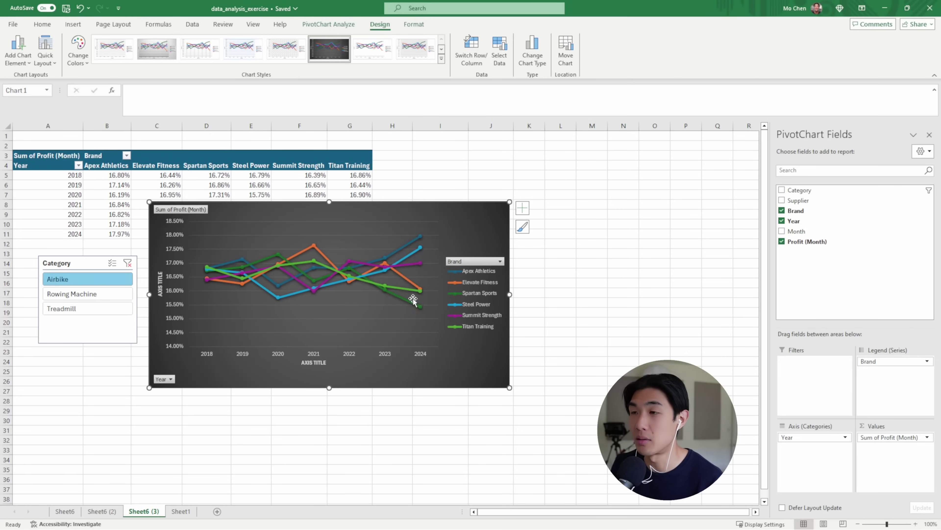
{"action": "mouse_move", "coordinate": [421, 237]}
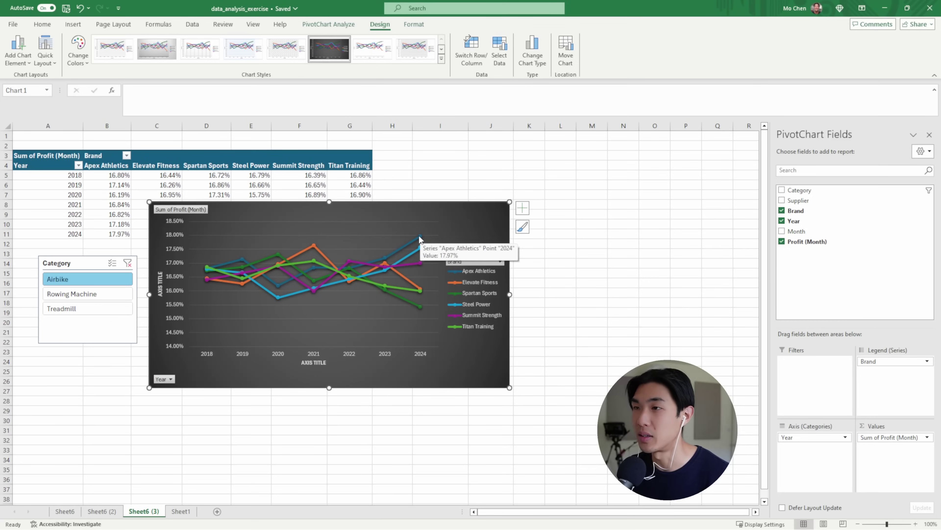
{"action": "mouse_move", "coordinate": [422, 306]}
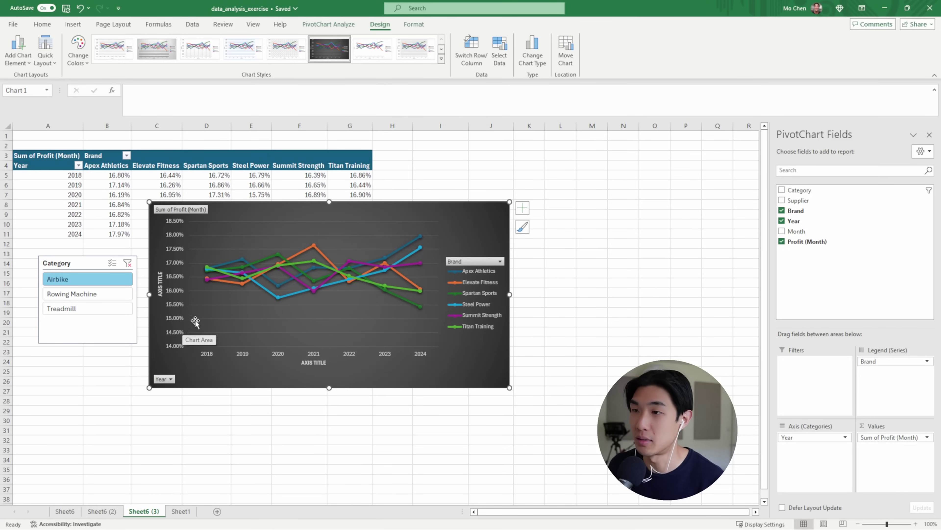
Examine the brands' profit share trends from 2018 to 2024 for Rowing Machine and for Treadmill.
{"action": "left_click", "coordinate": [106, 300]}
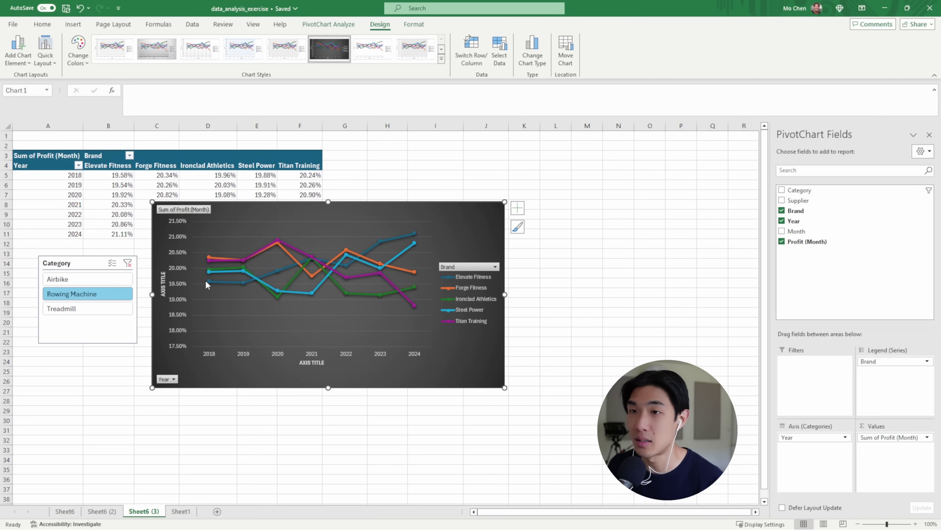
{"action": "mouse_move", "coordinate": [206, 283]}
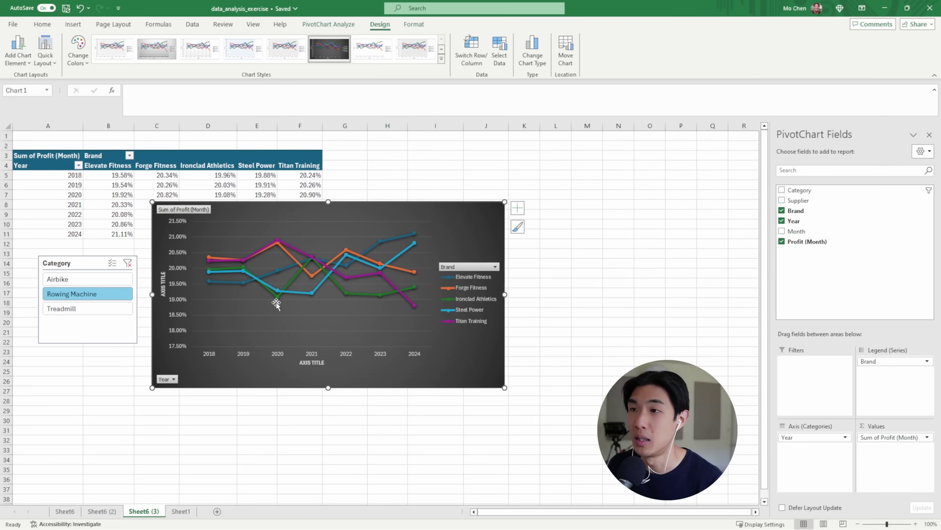
{"action": "mouse_move", "coordinate": [210, 262]}
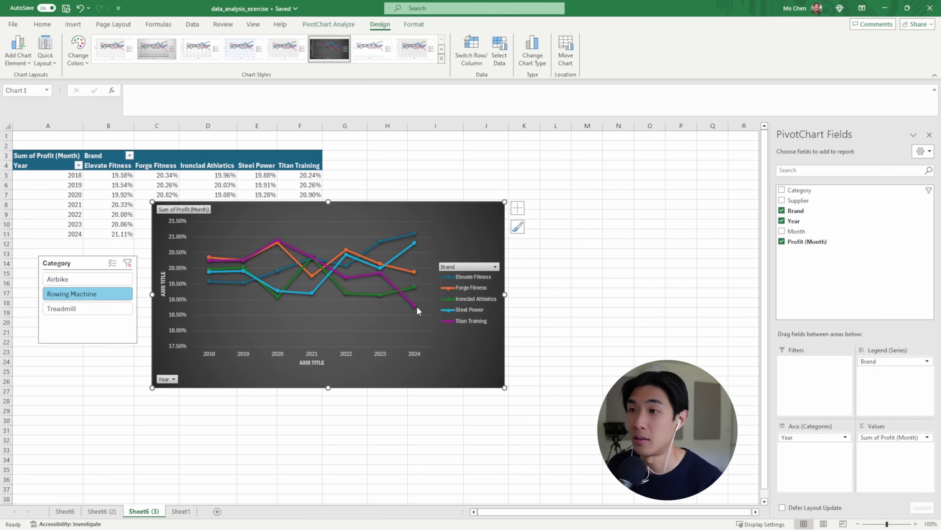
{"action": "mouse_move", "coordinate": [414, 306]}
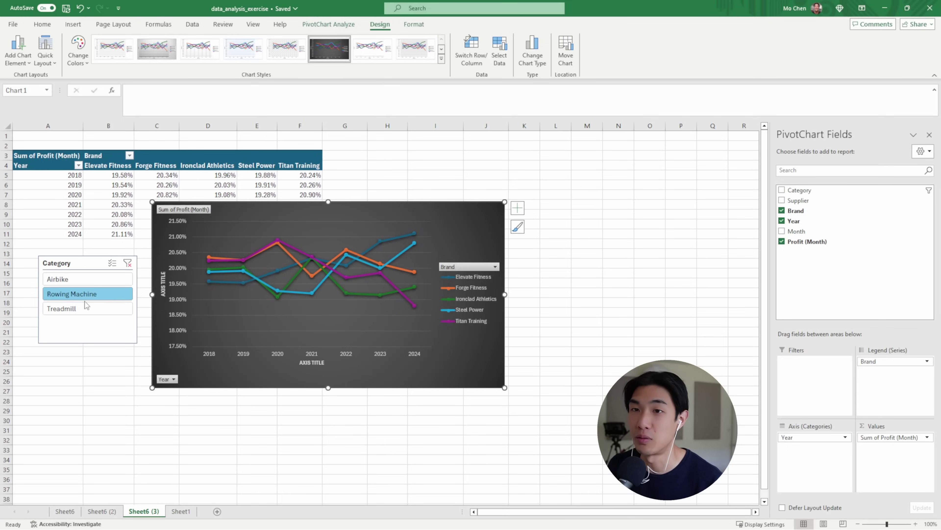
{"action": "left_click", "coordinate": [84, 309]}
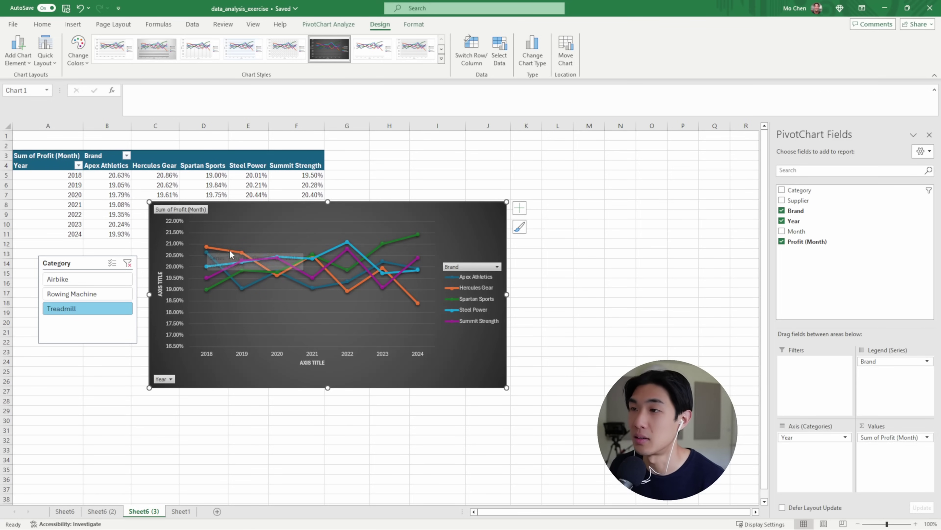
{"action": "left_click", "coordinate": [261, 426]}
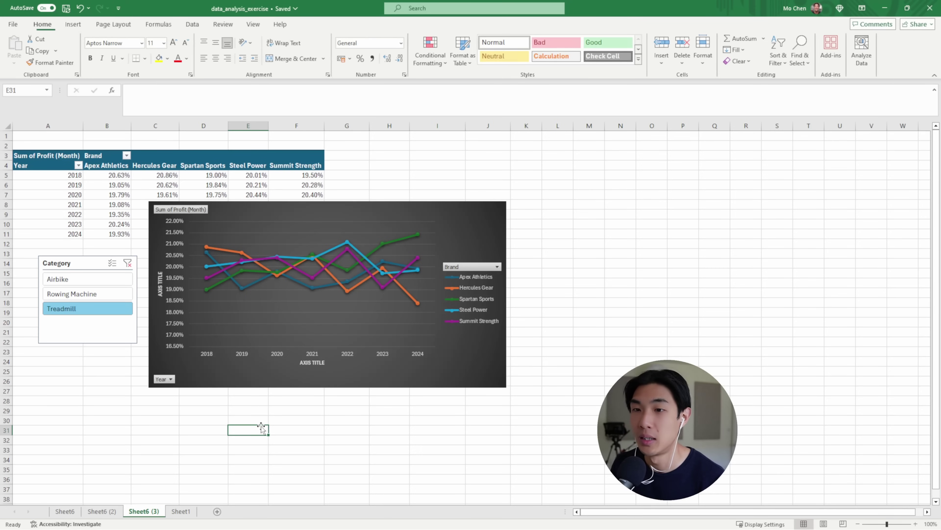
Return to the source table on Sheet1 and go to the first empty header cell beside Profit (Month).
{"action": "left_click", "coordinate": [181, 510]}
{"action": "scroll", "coordinate": [260, 341], "scroll_direction": "up", "scroll_amount": 6}
{"action": "key", "text": "ctrl+Up"}
{"action": "key", "text": "Right"}
{"action": "key", "text": "Right"}
{"action": "key", "text": "Right"}
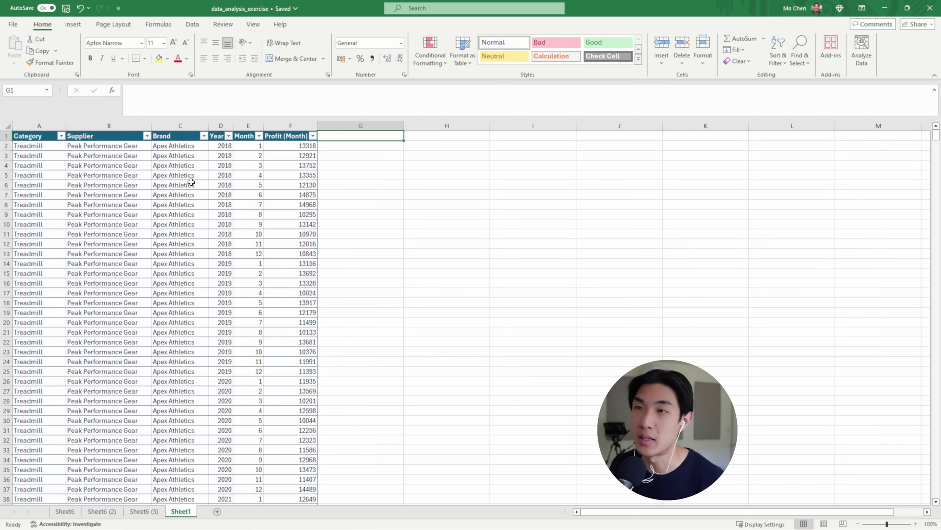
Look at the month 5 record of 2018 in row 6 of the source table.
{"action": "left_click", "coordinate": [248, 176]}
{"action": "left_click", "coordinate": [6, 184]}
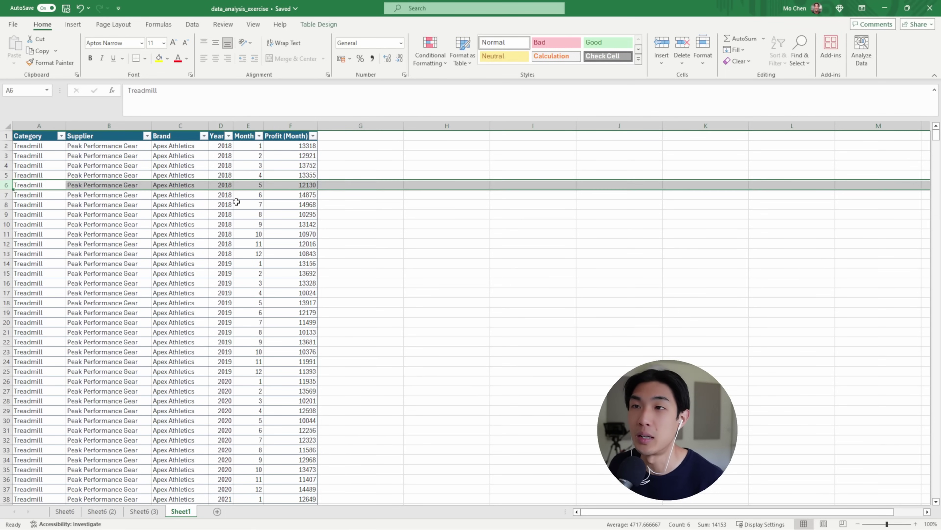
{"action": "left_click", "coordinate": [252, 183]}
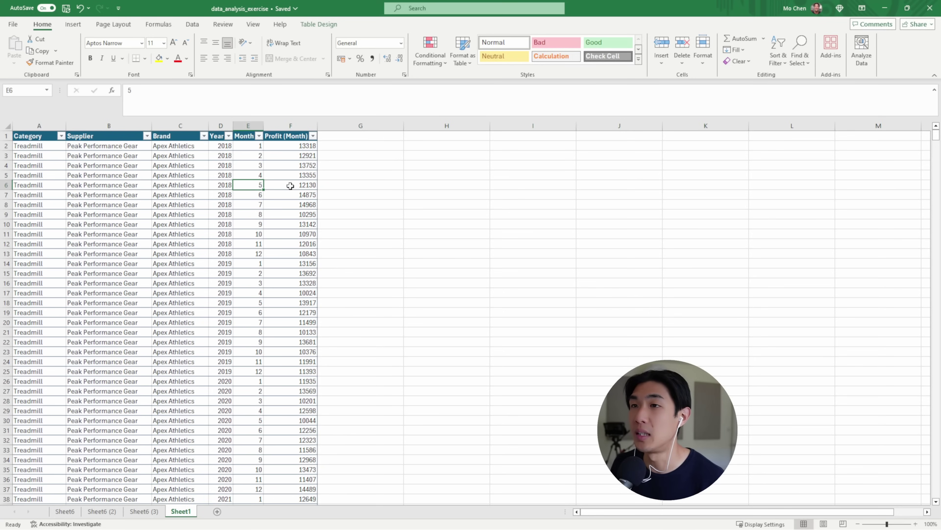
Examine the monthly profits that make up a year-to-date total, for months 1–5 and 1–8 of 2018 and months 1–7 of 2019.
{"action": "left_click_drag", "start_coordinate": [289, 146], "coordinate": [288, 184]}
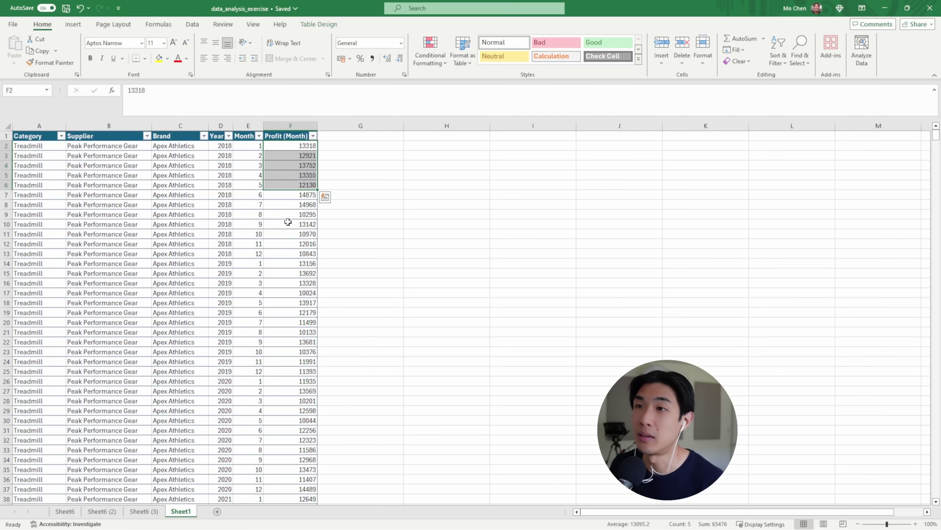
{"action": "left_click", "coordinate": [276, 214]}
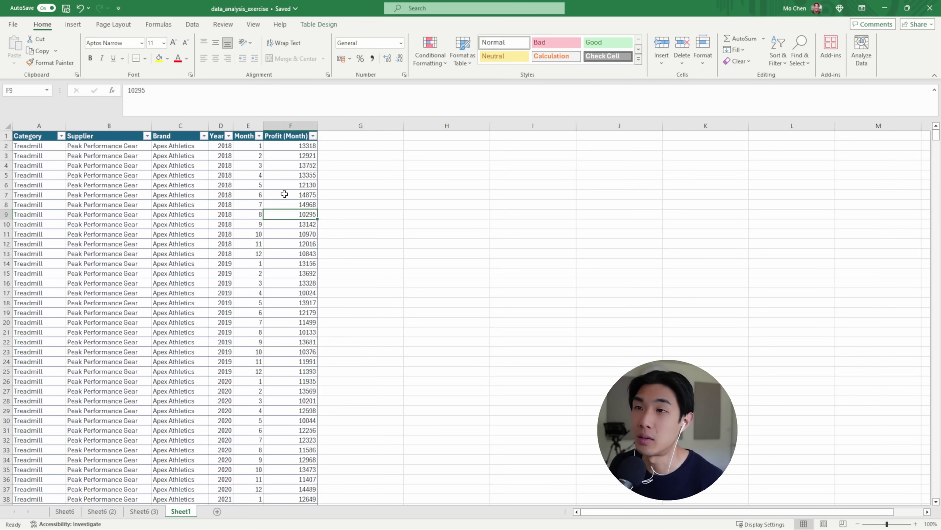
{"action": "left_click_drag", "start_coordinate": [294, 146], "coordinate": [295, 221]}
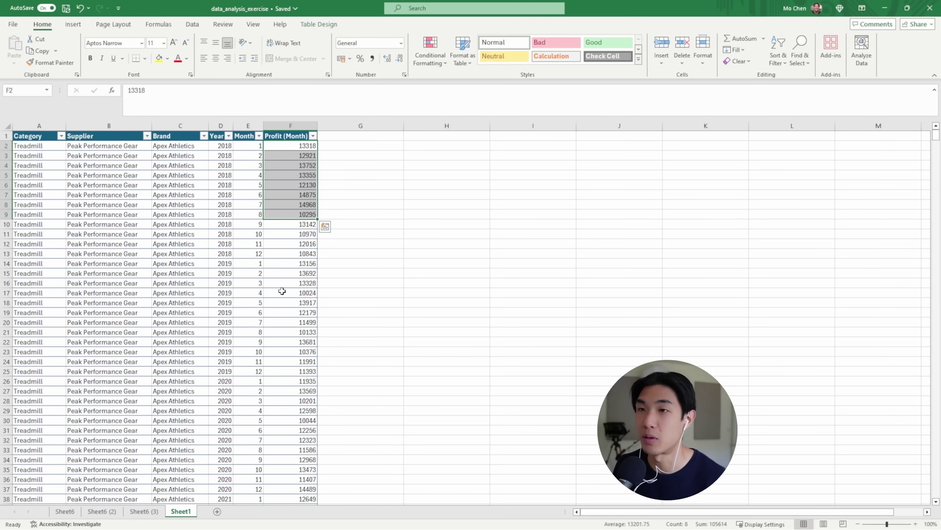
{"action": "scroll", "coordinate": [282, 291], "scroll_direction": "down", "scroll_amount": 2}
{"action": "mouse_move", "coordinate": [237, 262]}
{"action": "left_mouse_down"}
{"action": "mouse_move", "coordinate": [239, 224]}
{"action": "mouse_move", "coordinate": [239, 264]}
{"action": "left_mouse_up"}
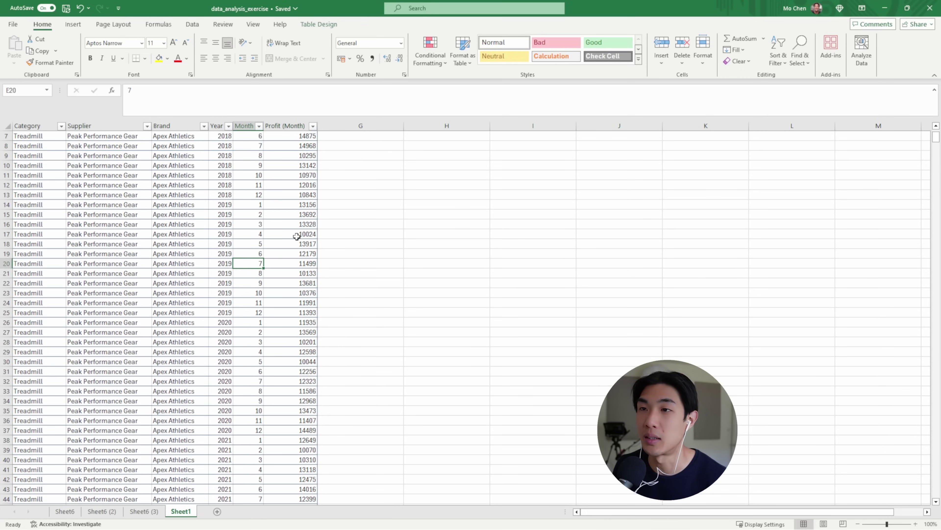
{"action": "left_click_drag", "start_coordinate": [258, 204], "coordinate": [281, 264]}
{"action": "scroll", "coordinate": [284, 281], "scroll_direction": "up", "scroll_amount": 2}
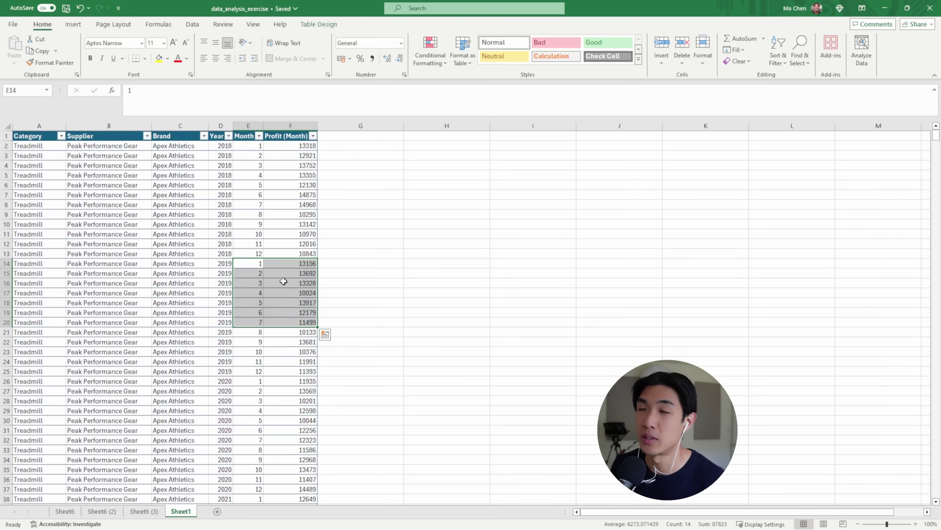
Add a table column headed Profit YTD beside Profit (Month) and widen it.
{"action": "left_click", "coordinate": [344, 136]}
{"action": "type", "text": "Profit YTD"}
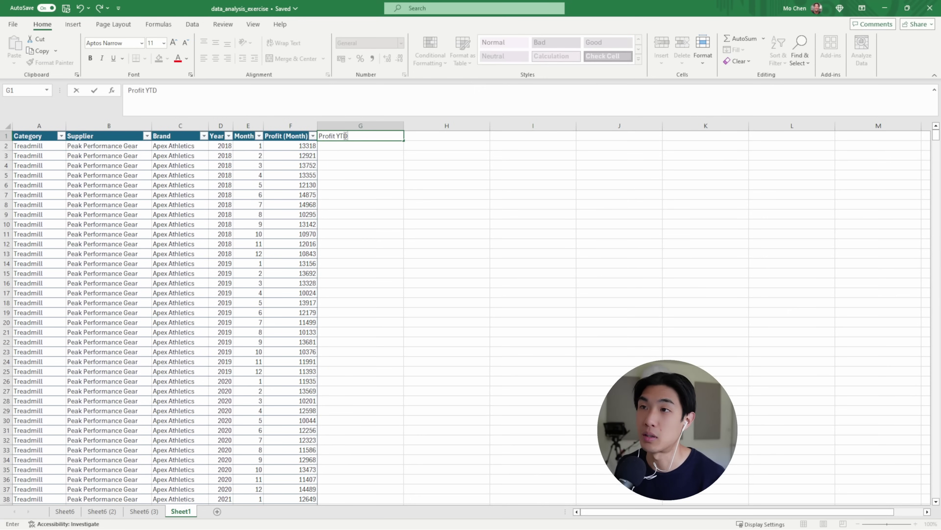
{"action": "key", "text": "Return"}
{"action": "left_click_drag", "start_coordinate": [404, 125], "coordinate": [451, 126]}
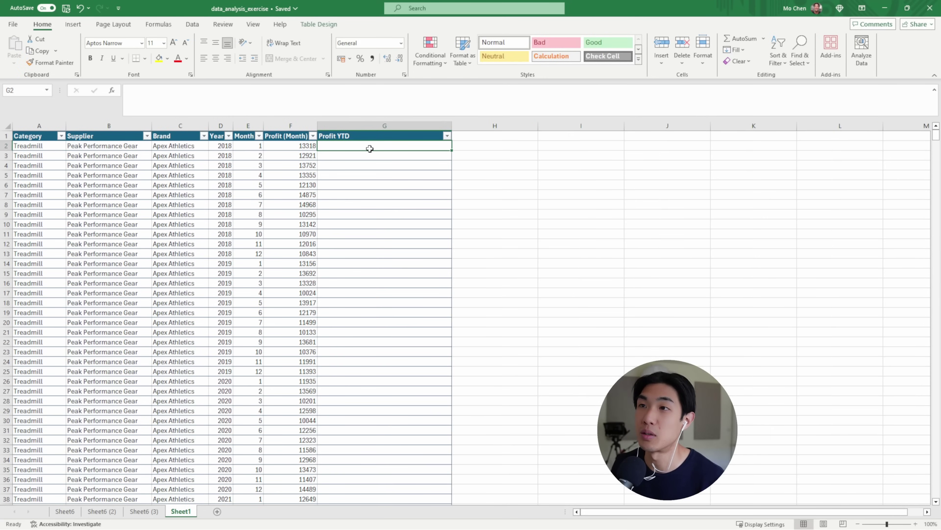
In the first Profit YTD cell, build a SUMIFS of Profit (Month) matching the current row's Category and Supplier.
{"action": "type", "text": "=sumifs"}
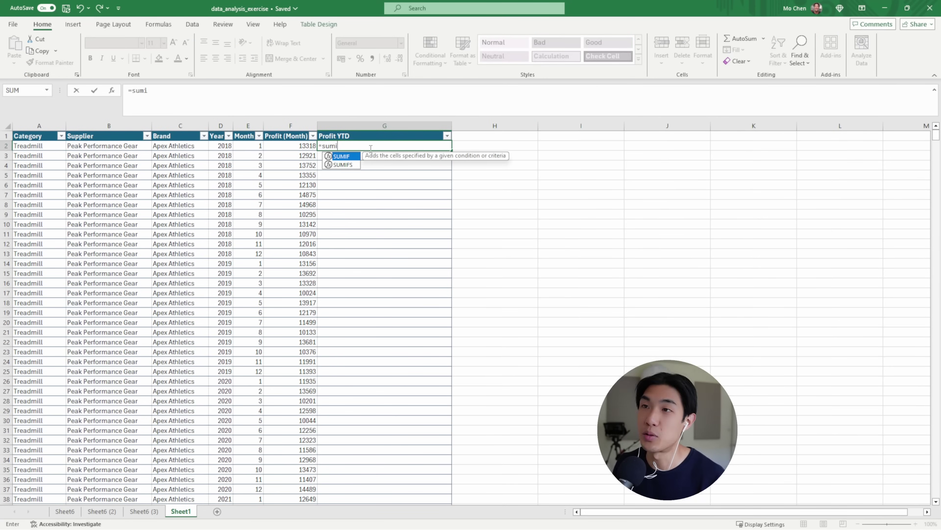
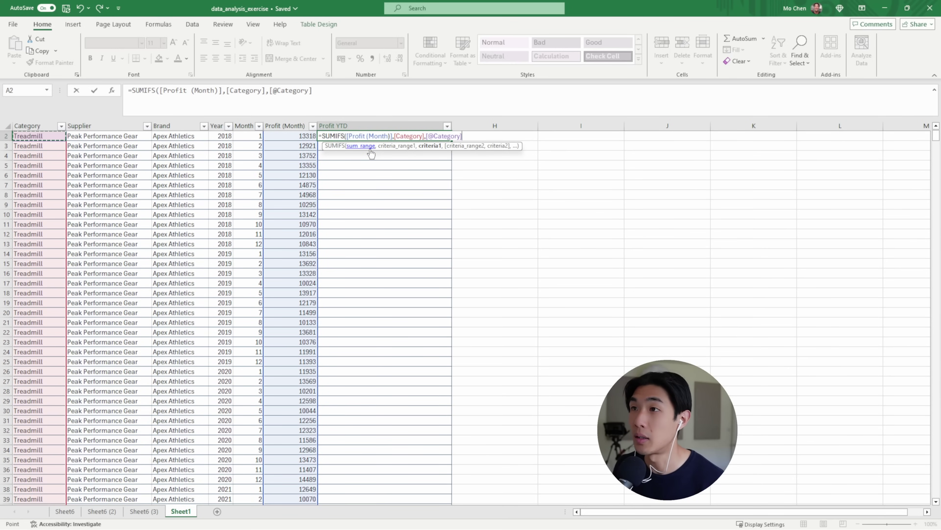
{"action": "type", "text": ","}
{"action": "key", "text": "Left"}
{"action": "key", "text": "Left"}
{"action": "key", "text": "Left"}
{"action": "key", "text": "Left"}
{"action": "key", "text": "Left"}
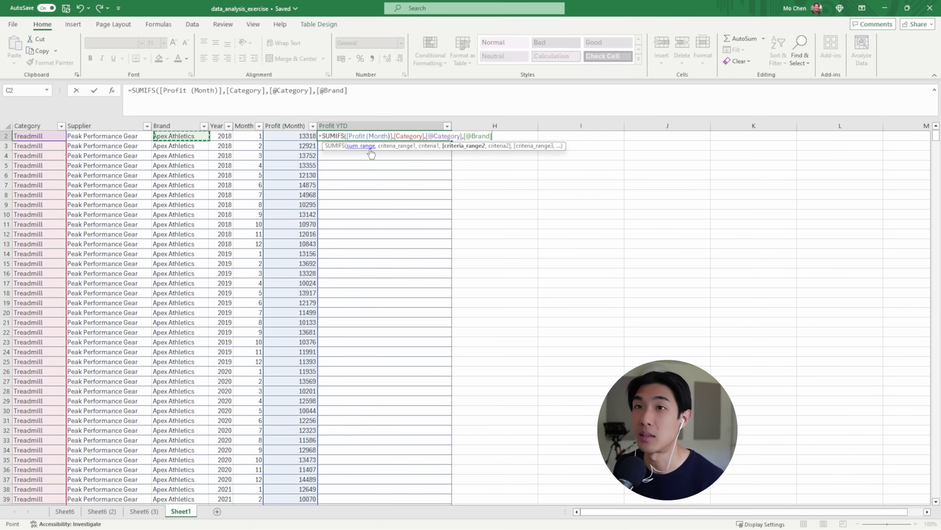
{"action": "key", "text": "ctrl+shift+Down"}
{"action": "type", "text": ","}
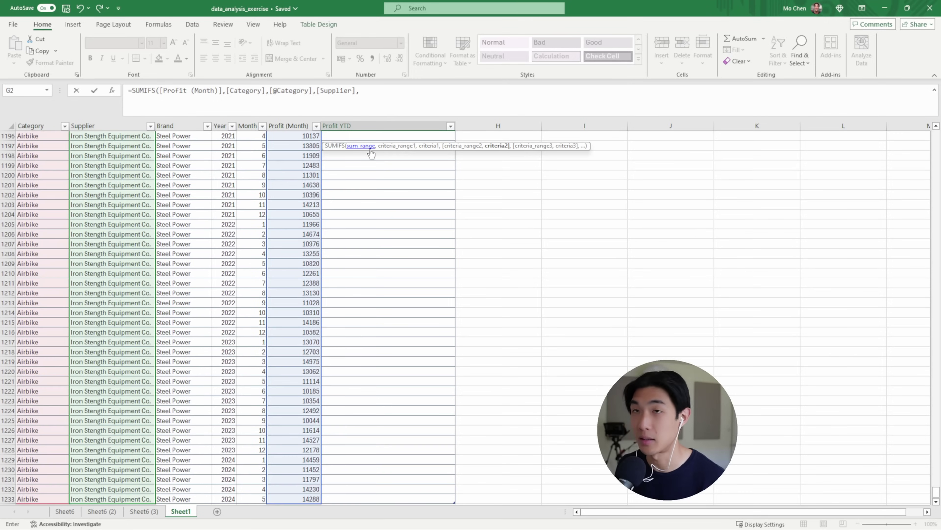
{"action": "key", "text": "Left"}
{"action": "key", "text": "Left"}
{"action": "key", "text": "Left"}
{"action": "key", "text": "Left"}
{"action": "key", "text": "Left"}
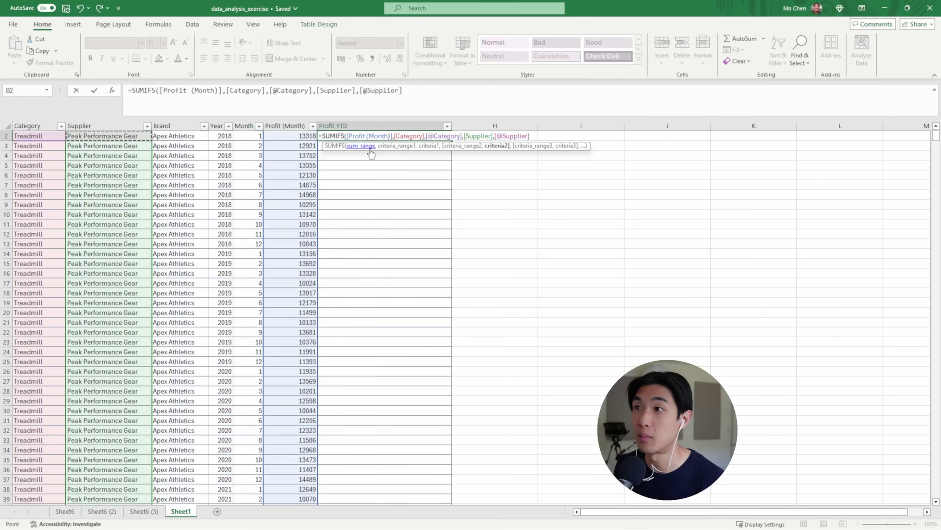
Add a third SUMIFS criterion matching the Brand column to the current row's brand.
{"action": "type", "text": ","}
{"action": "key", "text": "Right"}
{"action": "key", "text": "Right"}
{"action": "key", "text": "Right"}
{"action": "key", "text": "Right"}
{"action": "key", "text": "Left"}
{"action": "key", "text": "Left"}
{"action": "key", "text": "Left"}
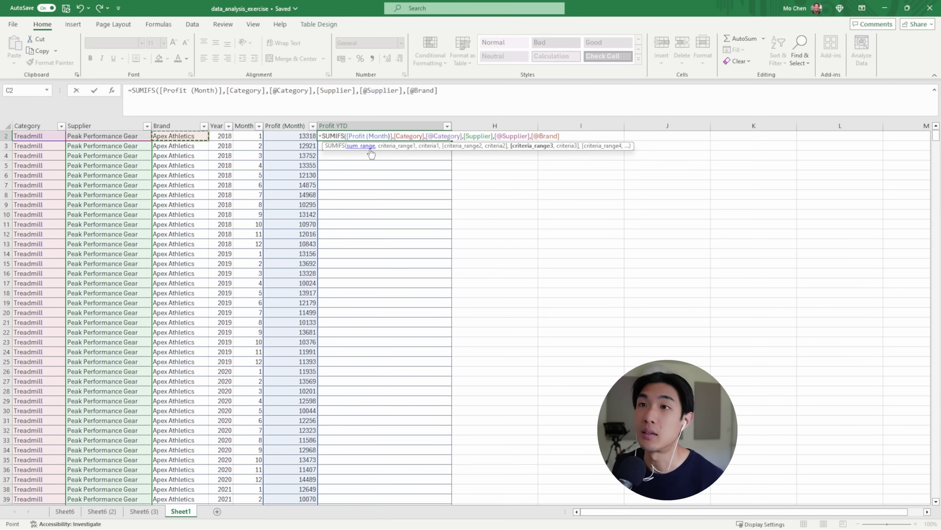
{"action": "key", "text": "ctrl+shift+Down"}
{"action": "type", "text": ","}
{"action": "key", "text": "Left"}
{"action": "key", "text": "Left"}
{"action": "key", "text": "Left"}
{"action": "key", "text": "Left"}
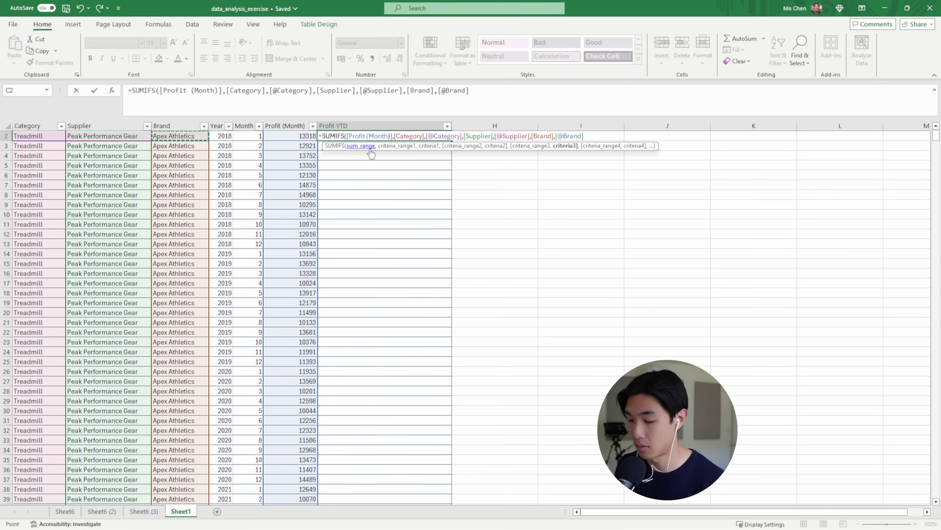
Add a fourth SUMIFS criterion matching the Year column to the current row's year.
{"action": "type", "text": ","}
{"action": "key", "text": "Left"}
{"action": "key", "text": "Left"}
{"action": "key", "text": "Left"}
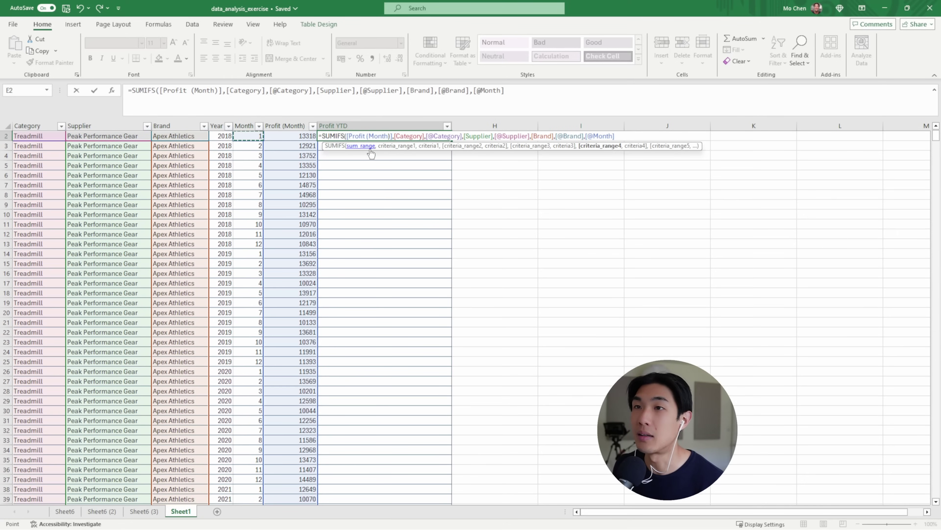
{"action": "key", "text": "ctrl+shift+Down"}
{"action": "type", "text": ",["}
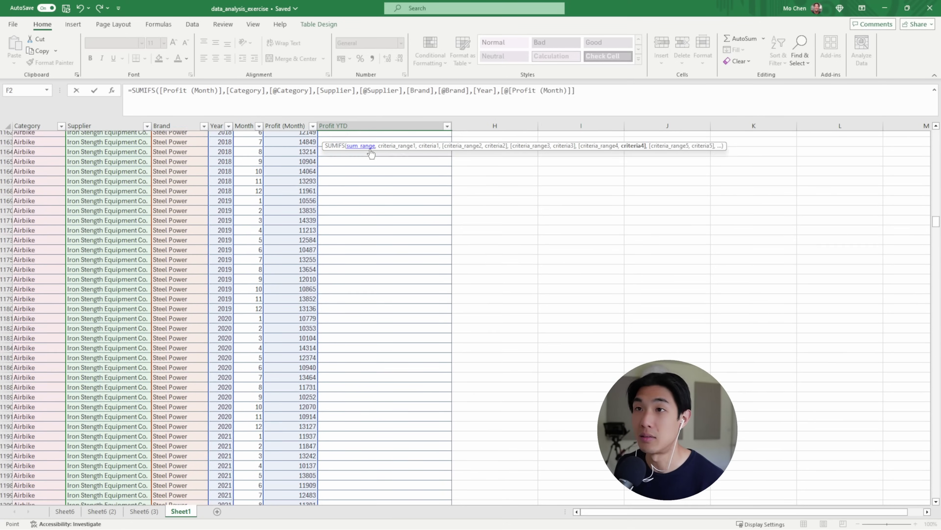
{"action": "key", "text": "Left"}
{"action": "key", "text": "Left"}
{"action": "key", "text": "Left"}
{"action": "type", "text": ","}
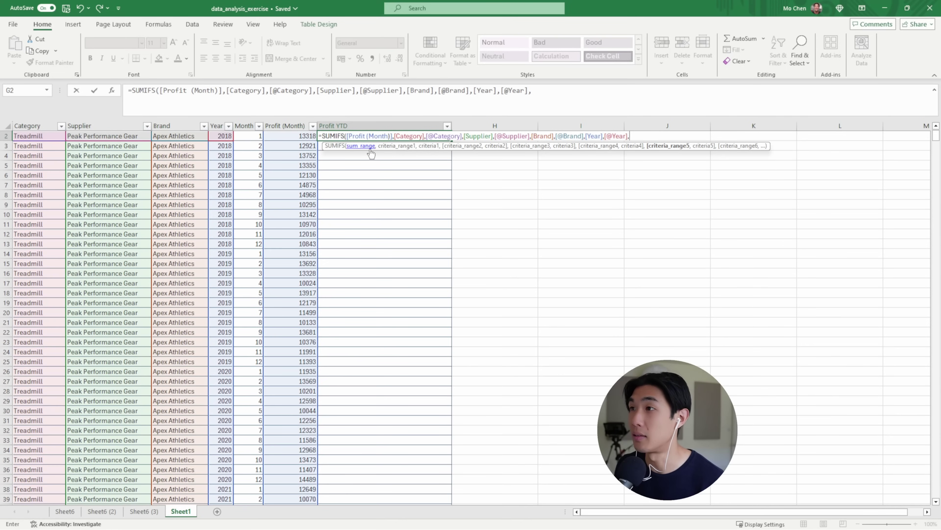
{"action": "key", "text": "Left"}
{"action": "key", "text": "Left"}
{"action": "key", "text": "Left"}
{"action": "key", "text": "Right"}
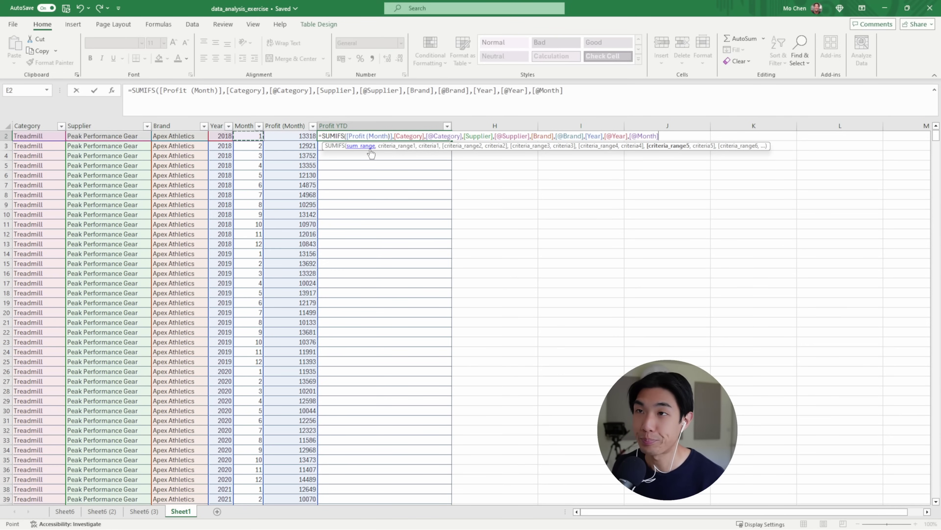
{"action": "key", "text": "ctrl+shift+Down"}
{"action": "type", "text": ",\"<=\"&"}
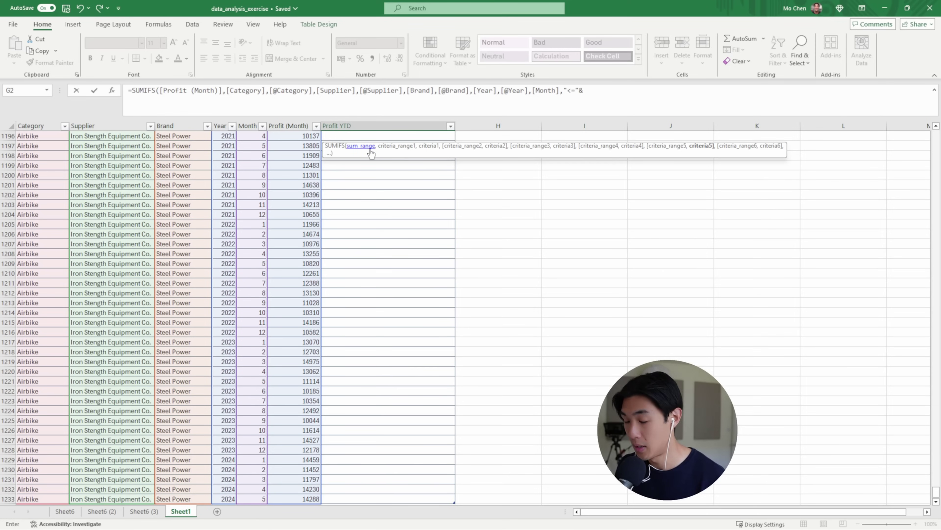
{"action": "key", "text": "Left"}
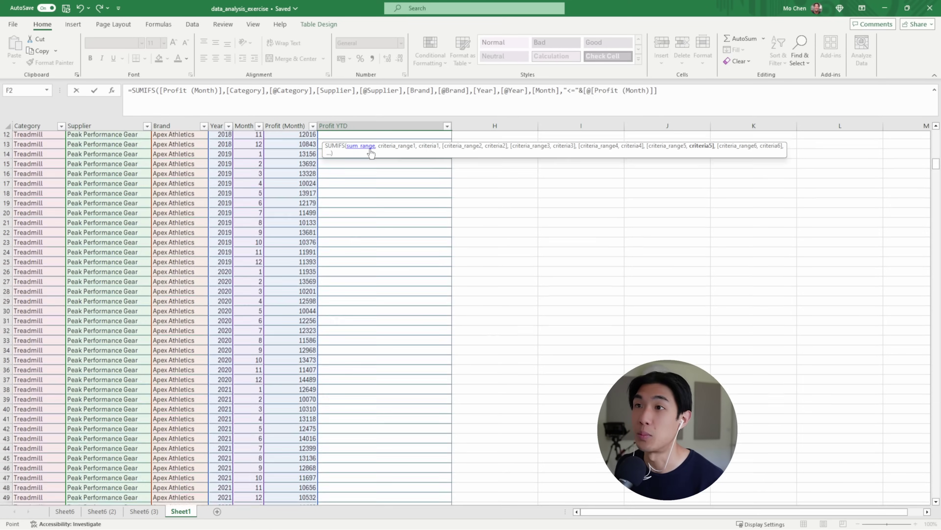
{"action": "key", "text": "Left"}
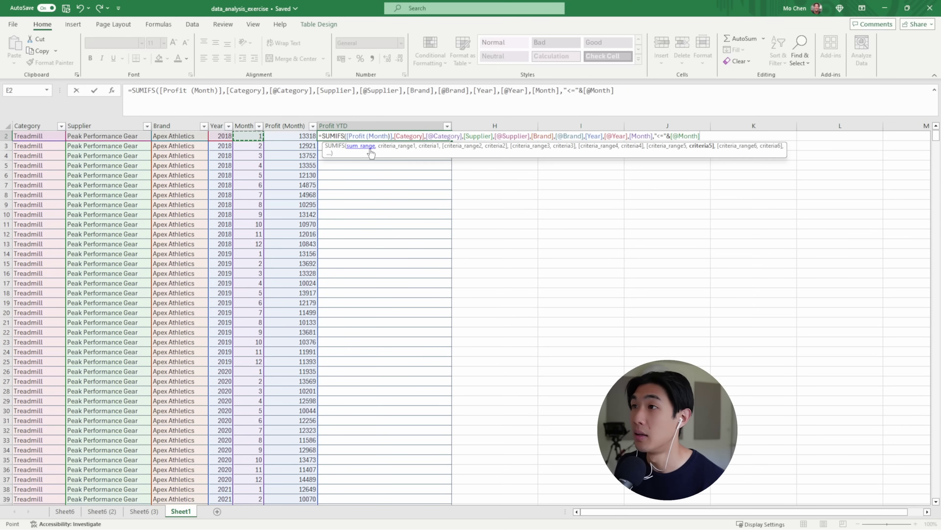
{"action": "type", "text": ")"}
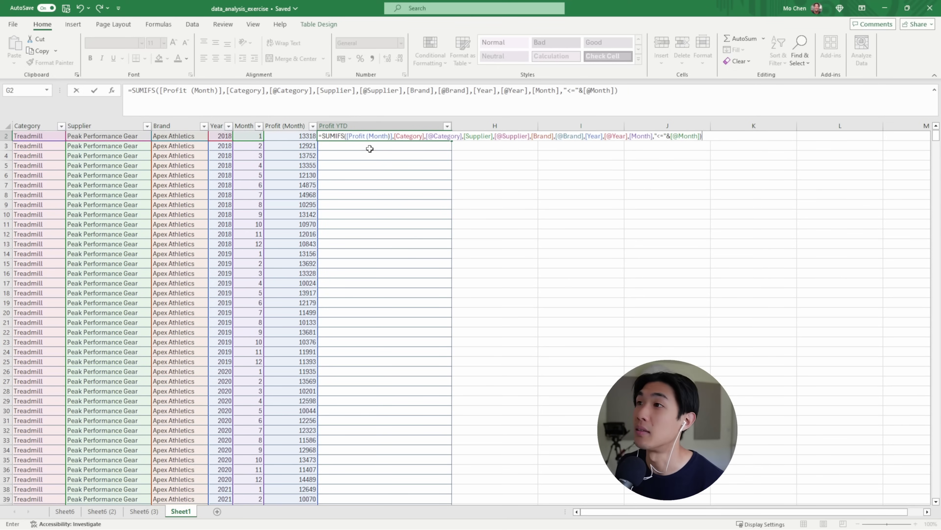
{"action": "key", "text": "Return"}
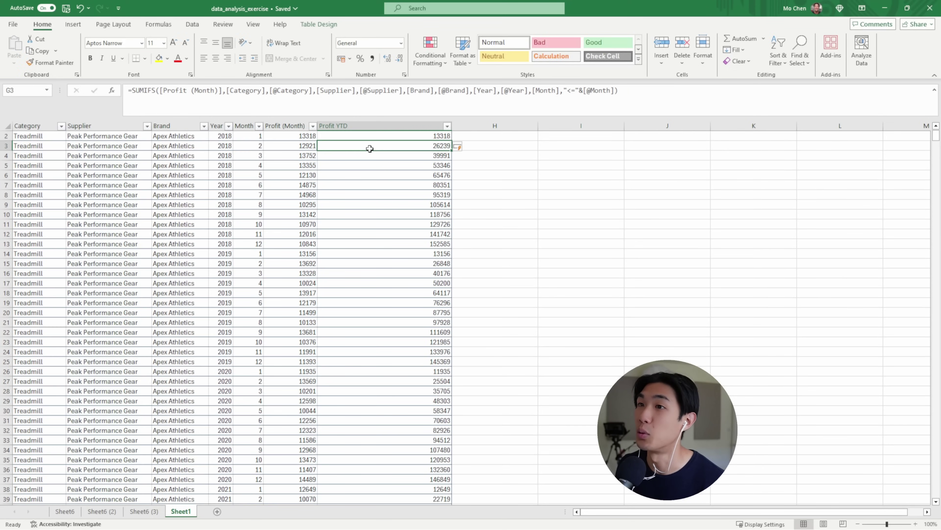
Narrow the Profit YTD column and format all Profit (Month) and Profit YTD values as Currency.
{"action": "scroll", "coordinate": [370, 149], "scroll_direction": "up", "scroll_amount": 1}
{"action": "left_click_drag", "start_coordinate": [452, 126], "coordinate": [391, 132]}
{"action": "left_click", "coordinate": [288, 144]}
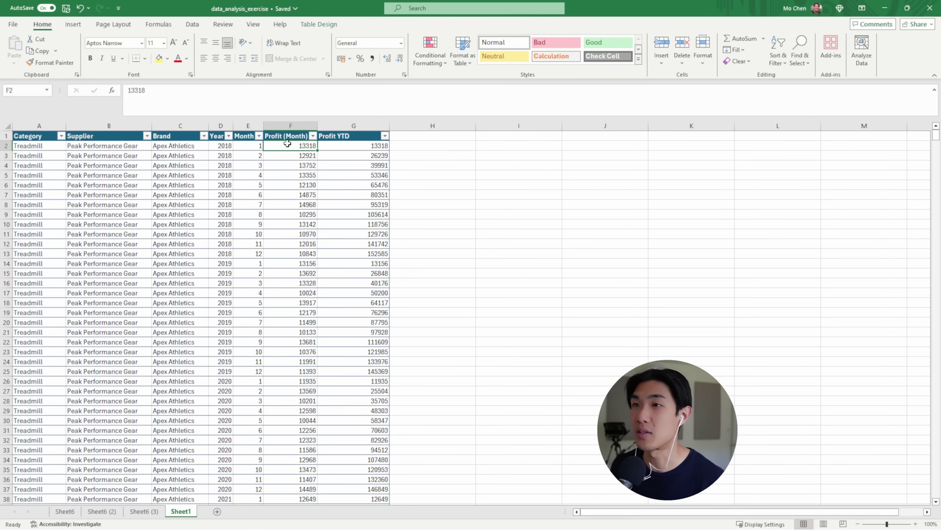
{"action": "key", "text": "ctrl+shift+Right"}
{"action": "key", "text": "ctrl+shift+Down"}
{"action": "left_click", "coordinate": [401, 43]}
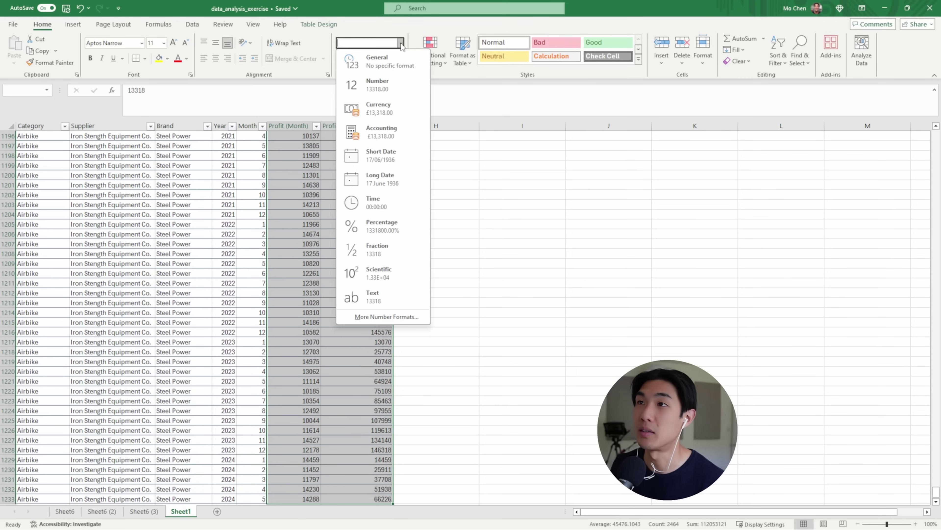
{"action": "left_click", "coordinate": [378, 108]}
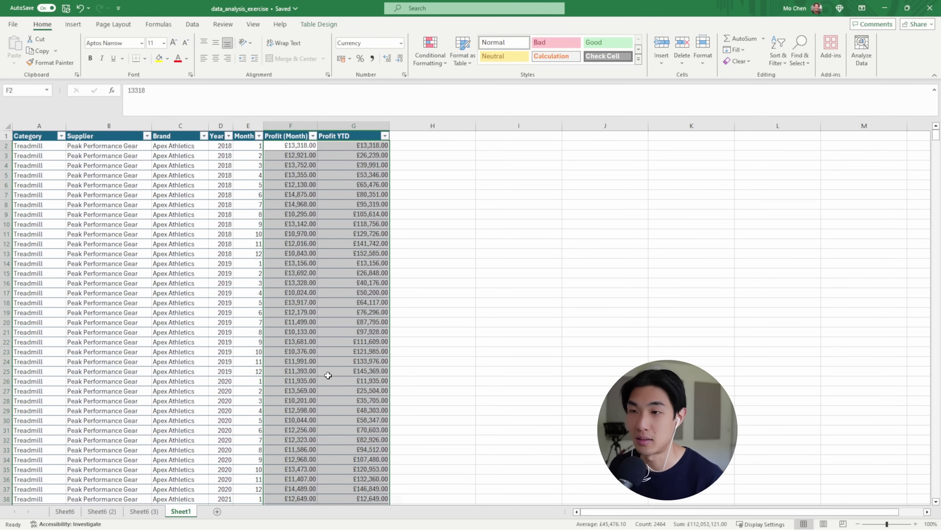
Check the Profit YTD value for month 5 of 2018 against the sum of the monthly profits for months 1 to 5.
{"action": "left_click", "coordinate": [336, 284]}
{"action": "left_click", "coordinate": [304, 184]}
{"action": "left_click", "coordinate": [303, 146]}
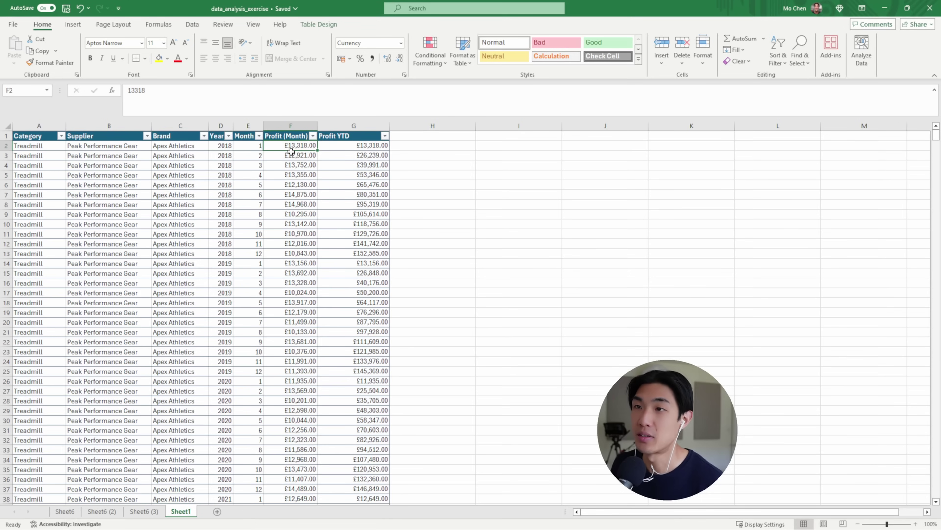
{"action": "left_click_drag", "start_coordinate": [254, 144], "coordinate": [356, 231]}
{"action": "left_click", "coordinate": [276, 189]}
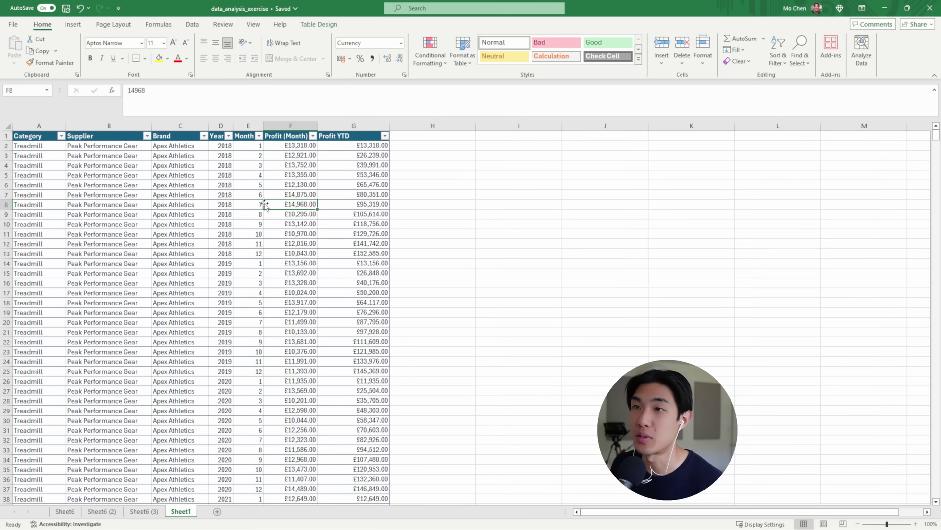
{"action": "left_click", "coordinate": [6, 184]}
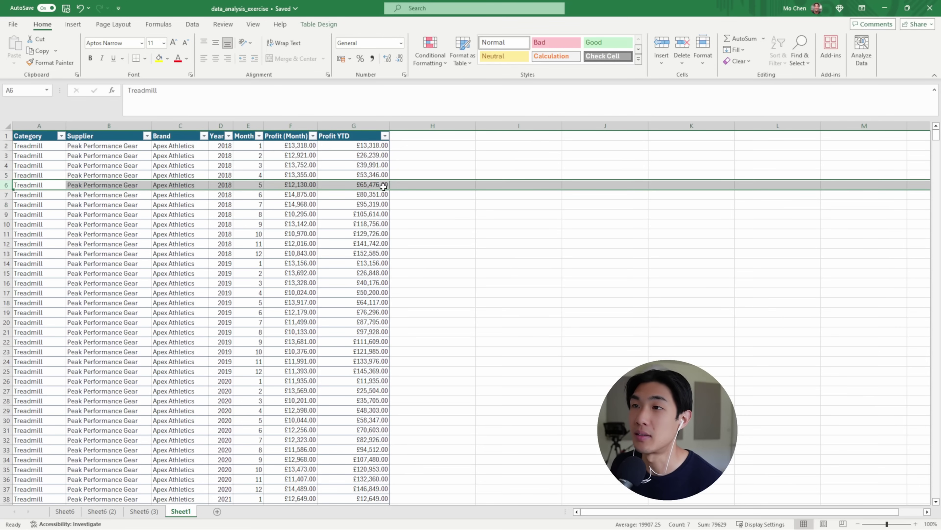
{"action": "left_click_drag", "start_coordinate": [303, 146], "coordinate": [303, 185]}
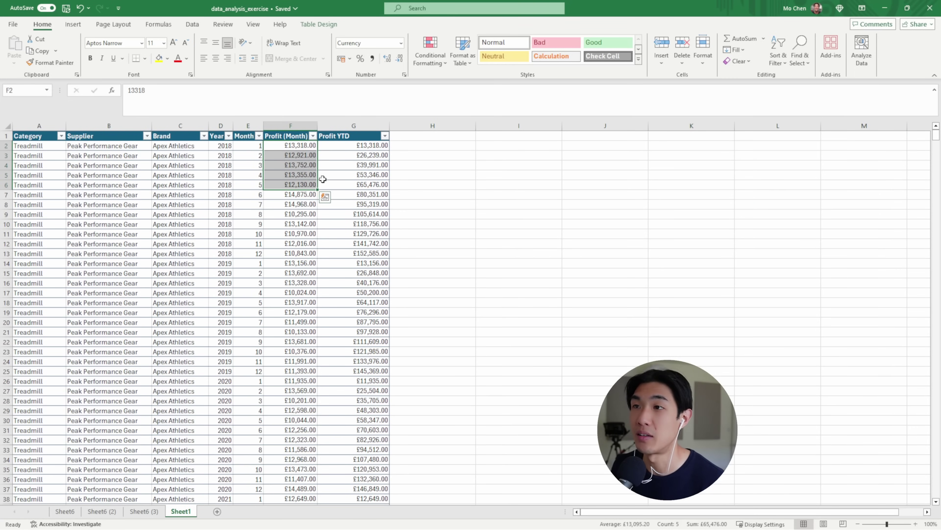
{"action": "key", "text": "ctrl+q"}
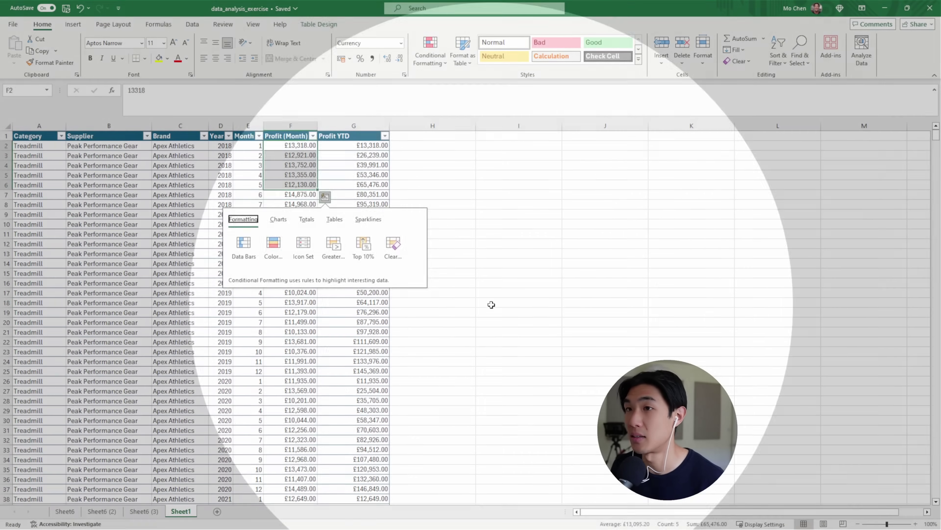
{"action": "left_click", "coordinate": [491, 305]}
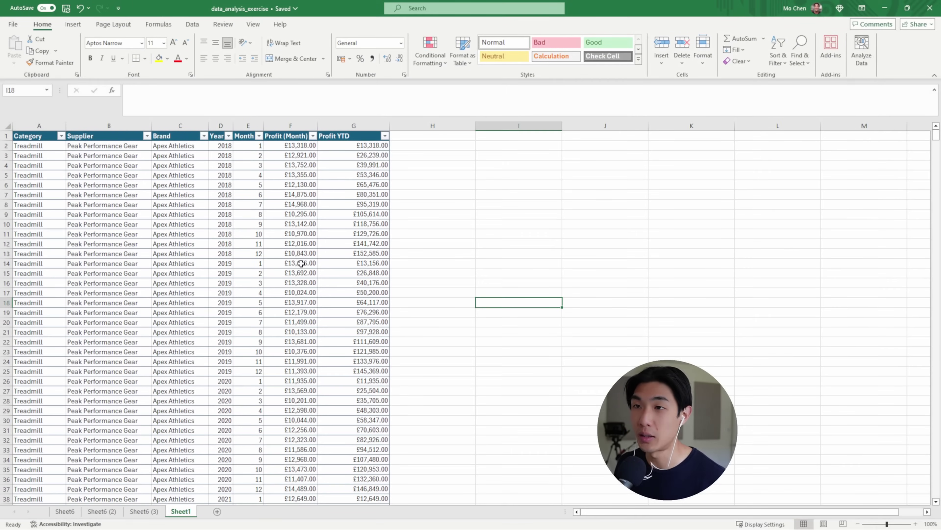
Check the Profit YTD value for month 12 of 2018 against the sum of all twelve monthly profits, and look through the table.
{"action": "left_click_drag", "start_coordinate": [294, 146], "coordinate": [308, 259]}
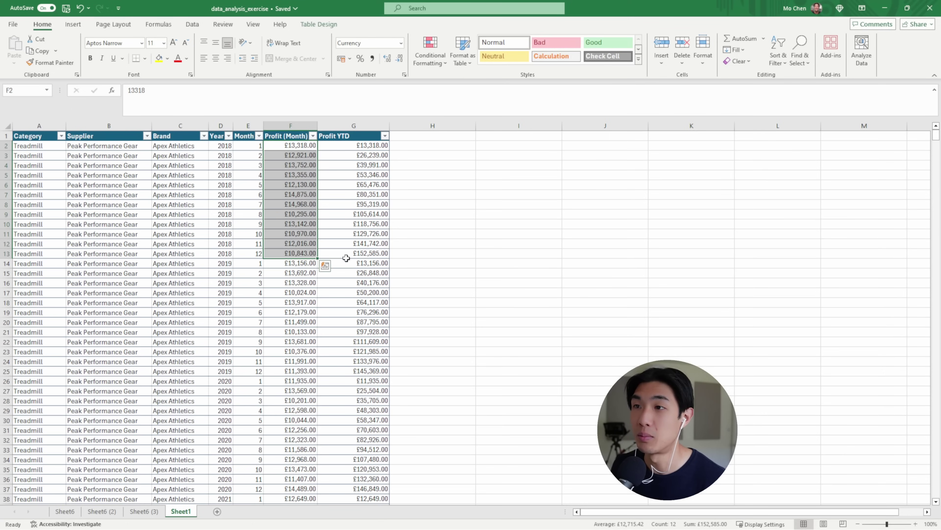
{"action": "key", "text": "ctrl+q"}
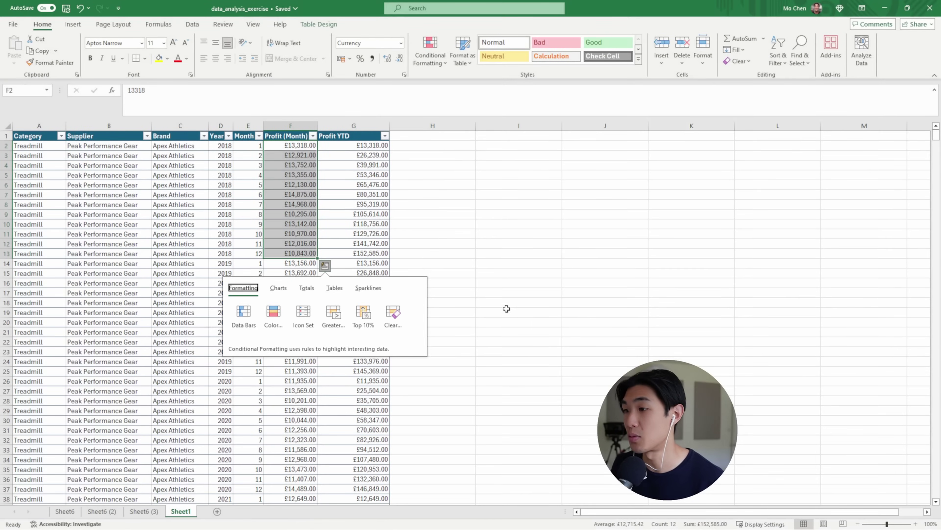
{"action": "left_click", "coordinate": [460, 269]}
{"action": "scroll", "coordinate": [309, 381], "scroll_direction": "down", "scroll_amount": 12}
{"action": "scroll", "coordinate": [309, 382], "scroll_direction": "down", "scroll_amount": 10}
{"action": "scroll", "coordinate": [309, 381], "scroll_direction": "up", "scroll_amount": 20}
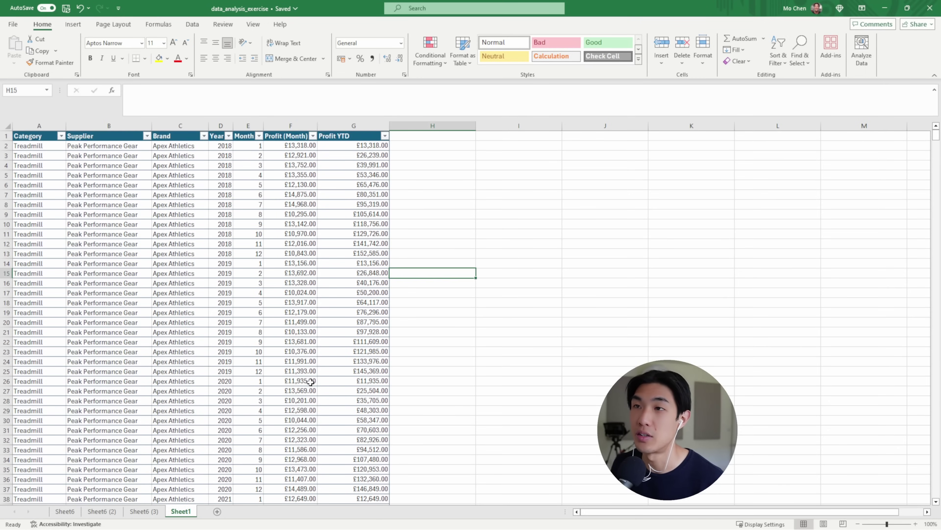
Check the Summit Strength treadmill Profit YTD value for month 3 of 2020 against the sum of its first three monthly profits.
{"action": "scroll", "coordinate": [311, 381], "scroll_direction": "down", "scroll_amount": 20}
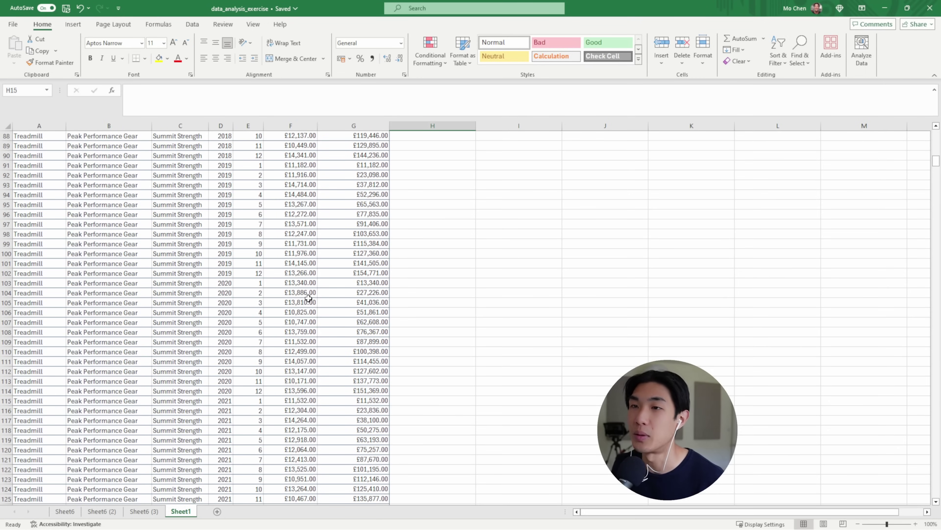
{"action": "left_click", "coordinate": [231, 292]}
{"action": "left_click_drag", "start_coordinate": [222, 284], "coordinate": [301, 302]}
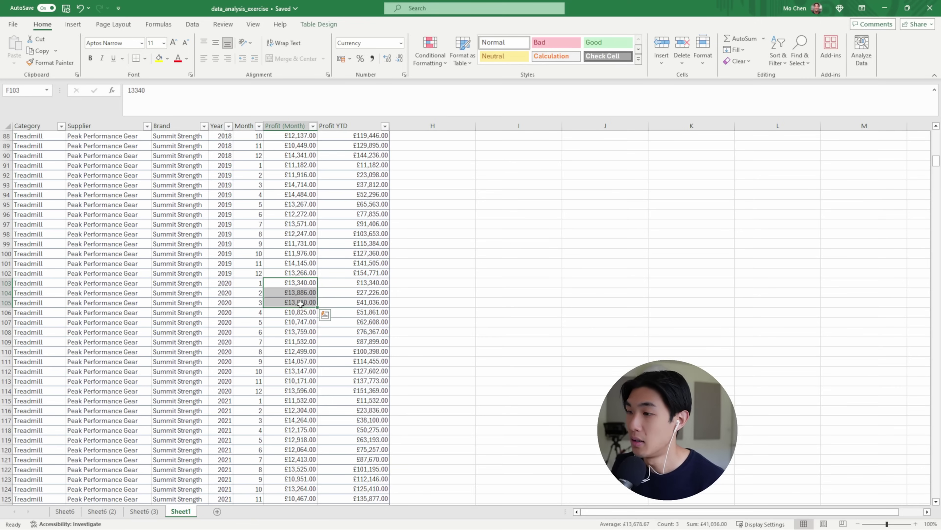
{"action": "left_click", "coordinate": [346, 303]}
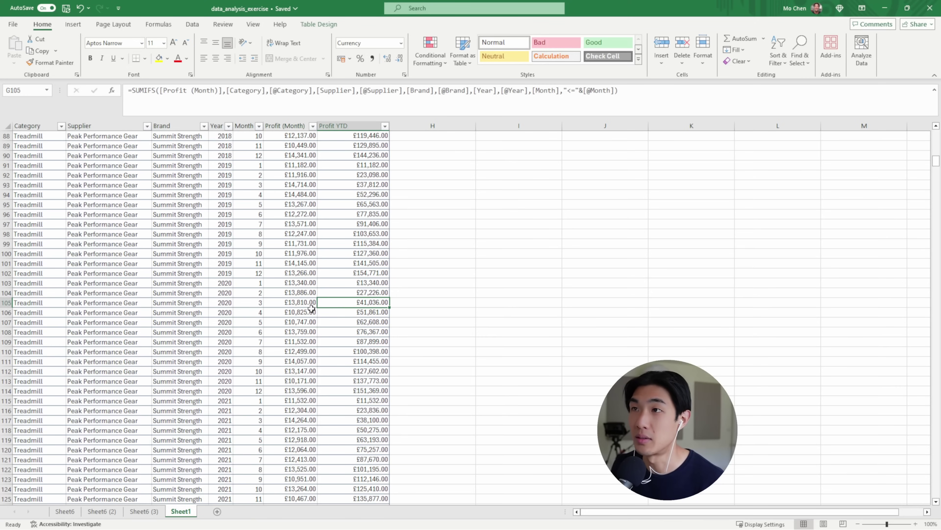
{"action": "left_click", "coordinate": [301, 303]}
Add a new table column headed Profit MAT directly after the Profit YTD column.
{"action": "scroll", "coordinate": [299, 303], "scroll_direction": "up", "scroll_amount": 19}
{"action": "key", "text": "ctrl+Up"}
{"action": "key", "text": "Right"}
{"action": "key", "text": "Right"}
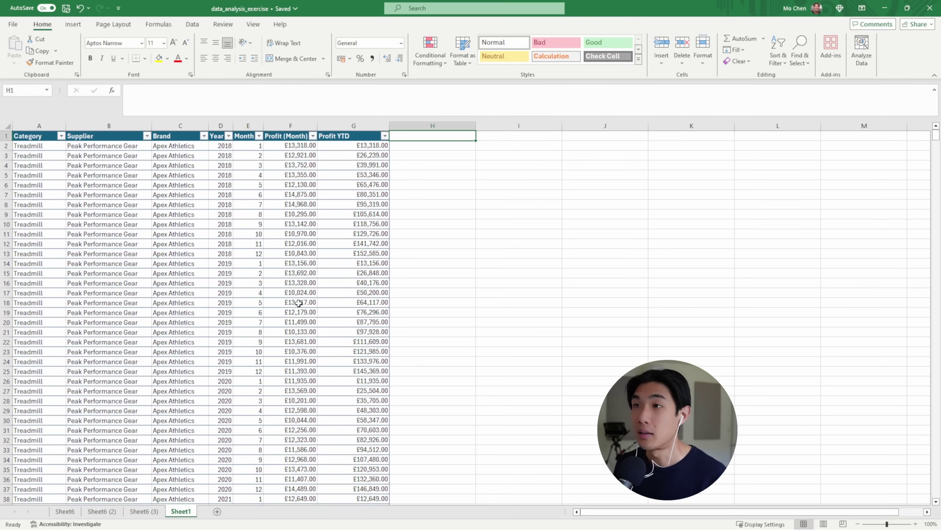
{"action": "type", "text": "Profit MAT"}
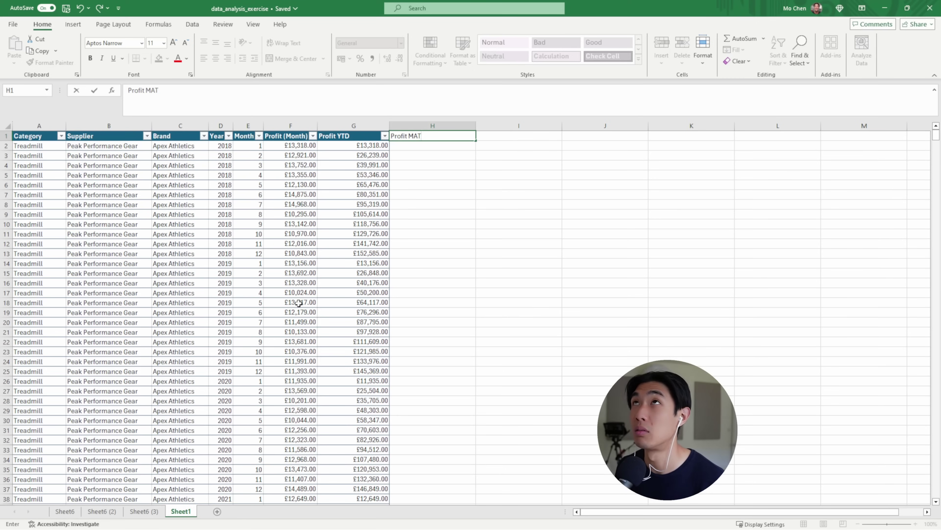
{"action": "key", "text": "Return"}
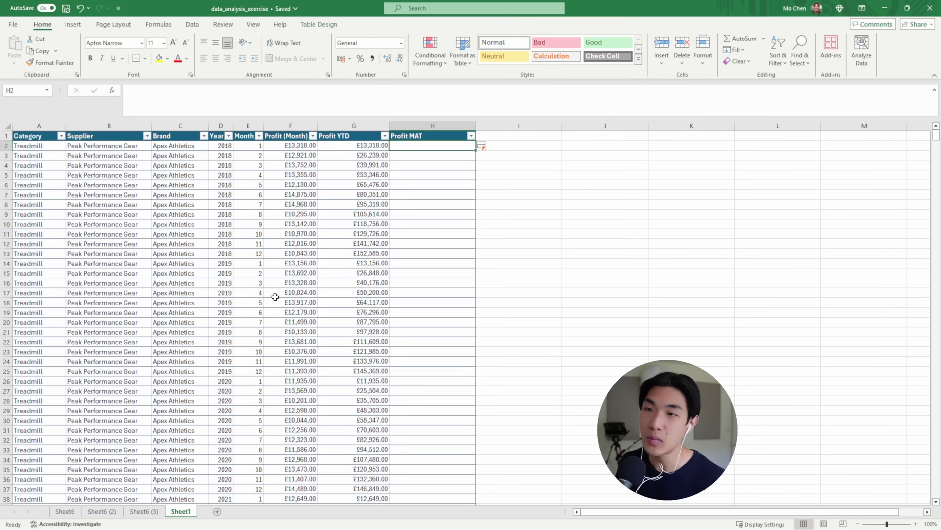
Examine the 12-month window ending in month 5 of 2019: months 1 to 5 of 2019 and months 6 to 12 of 2018.
{"action": "left_click", "coordinate": [238, 304]}
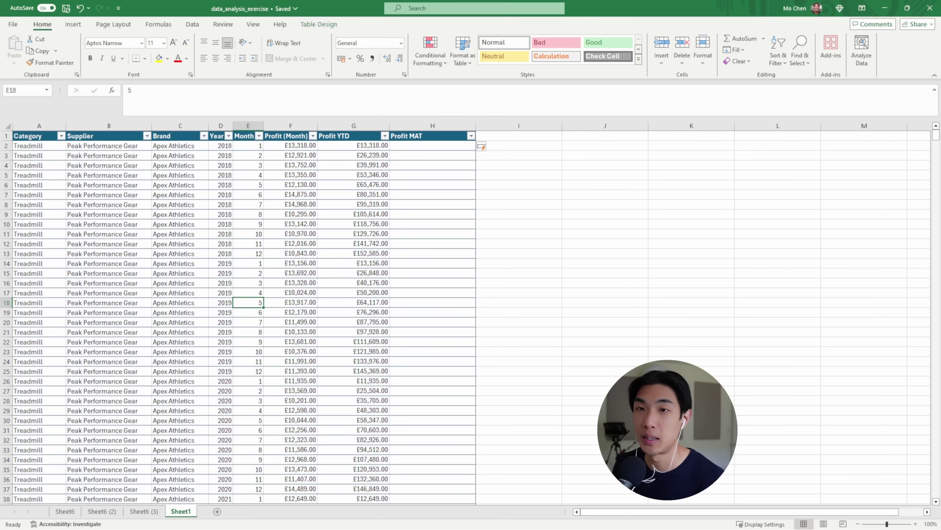
{"action": "left_click", "coordinate": [6, 302]}
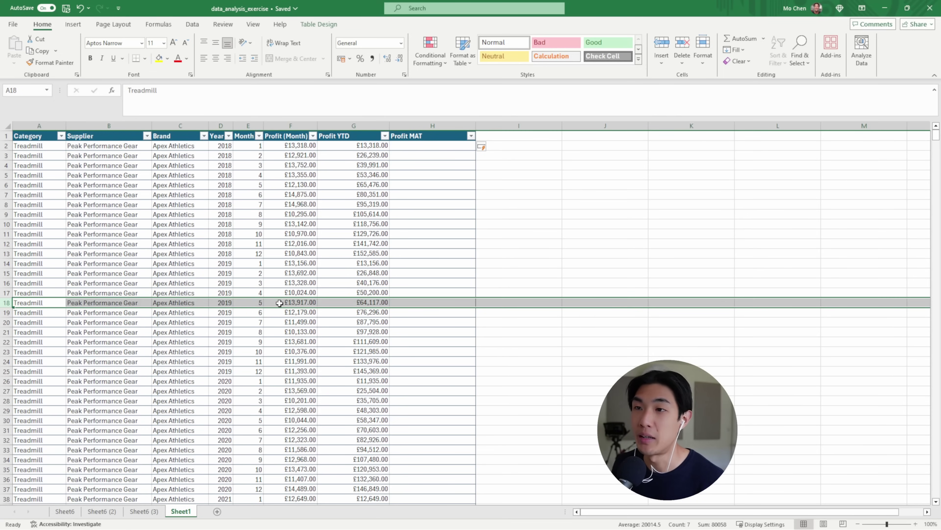
{"action": "left_click", "coordinate": [301, 302]}
{"action": "left_click_drag", "start_coordinate": [301, 302], "coordinate": [291, 264]}
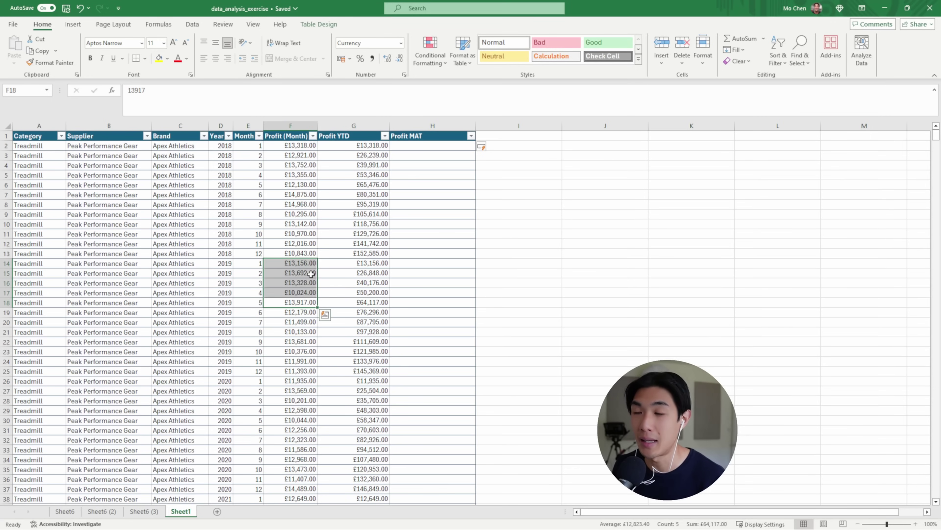
{"action": "left_click_drag", "start_coordinate": [302, 253], "coordinate": [300, 198]}
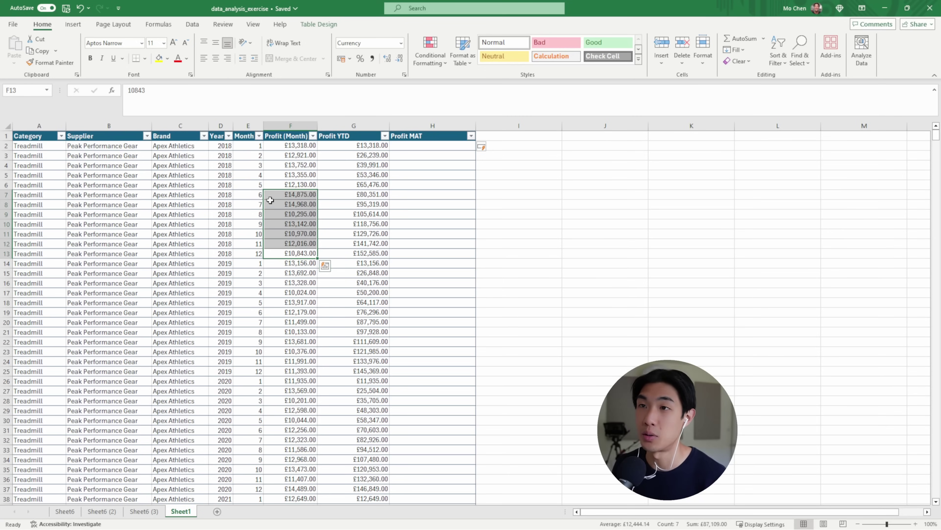
{"action": "left_click_drag", "start_coordinate": [298, 264], "coordinate": [301, 304]}
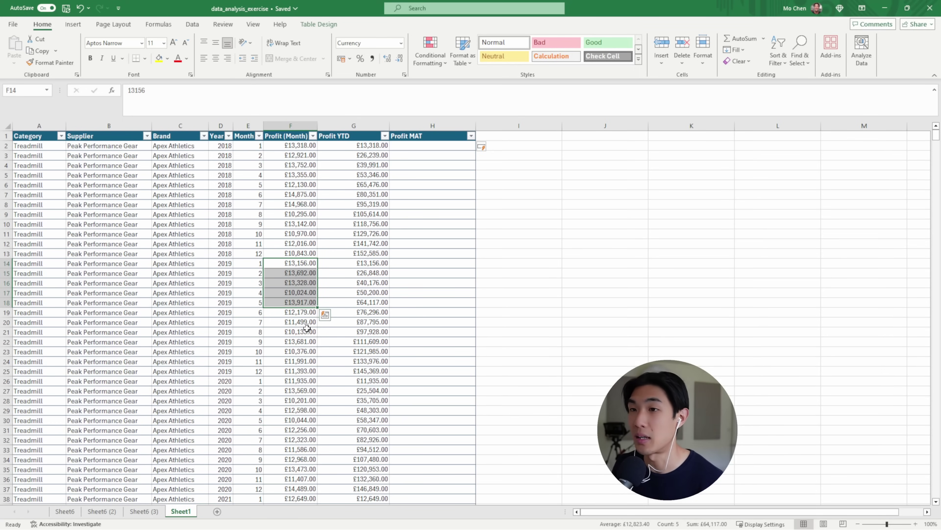
Select the twelve monthly profits ending in month 10 of 2020 to examine another moving annual window.
{"action": "scroll", "coordinate": [273, 363], "scroll_direction": "down", "scroll_amount": 4}
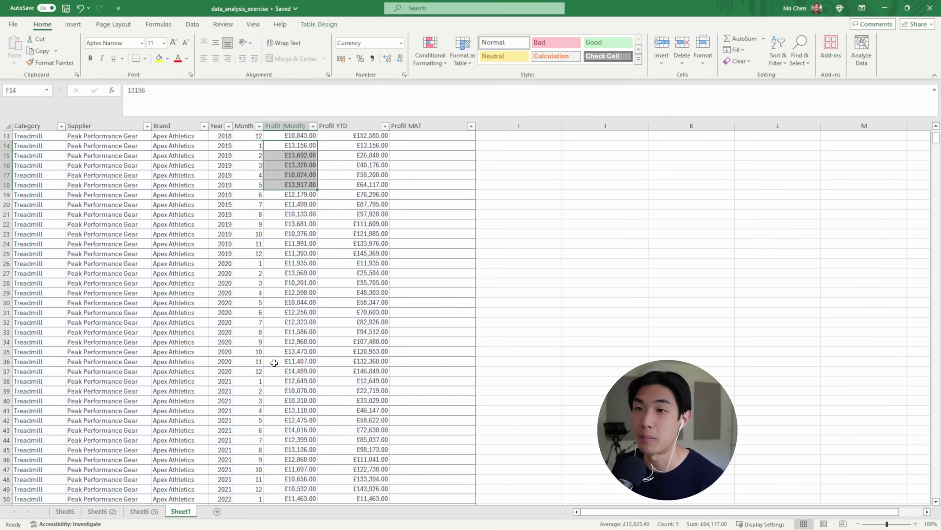
{"action": "left_click", "coordinate": [249, 351]}
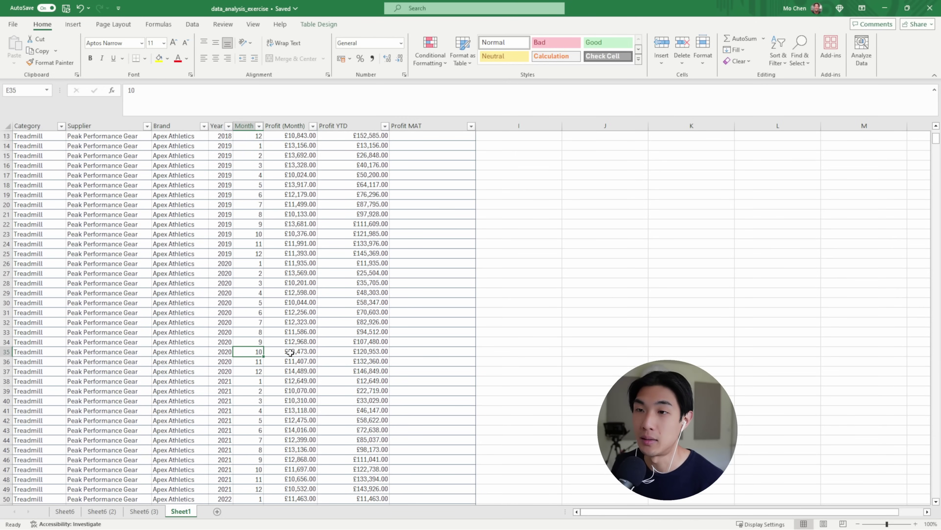
{"action": "left_click", "coordinate": [290, 352]}
{"action": "key", "text": "shift+Up"}
{"action": "key", "text": "shift+Up"}
{"action": "key", "text": "shift+Up"}
{"action": "key", "text": "shift+Up"}
{"action": "key", "text": "shift+Up"}
{"action": "key", "text": "shift+Up"}
{"action": "key", "text": "shift+Up"}
{"action": "key", "text": "shift+Up"}
{"action": "key", "text": "shift+Up"}
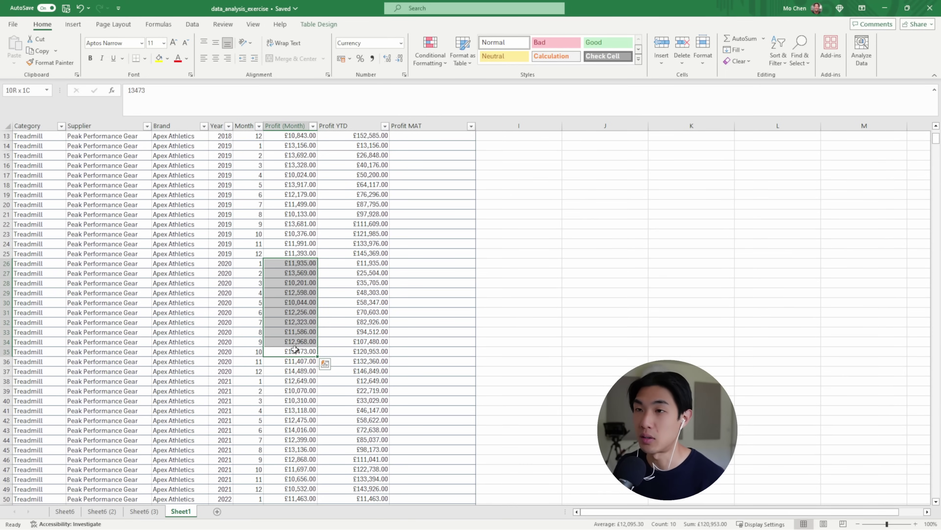
{"action": "key", "text": "shift+Up"}
{"action": "key", "text": "shift+Up"}
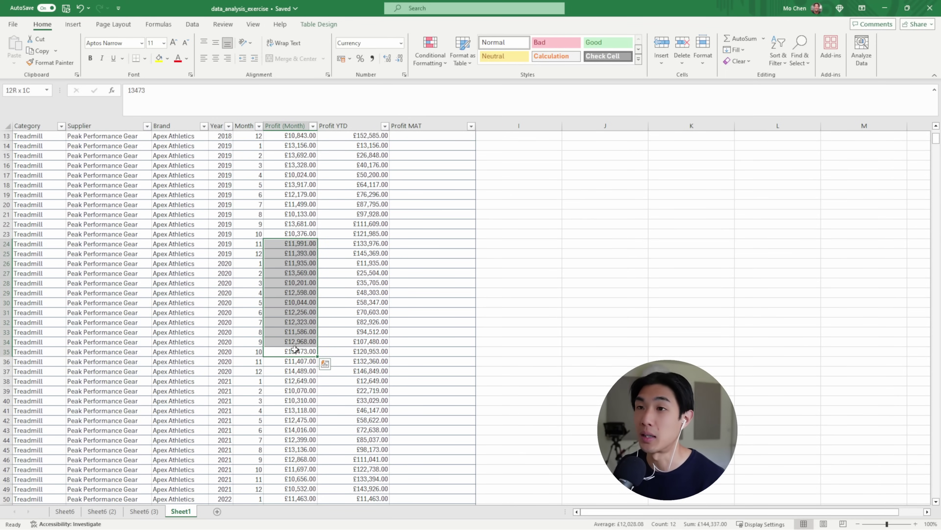
{"action": "scroll", "coordinate": [295, 349], "scroll_direction": "up", "scroll_amount": 4}
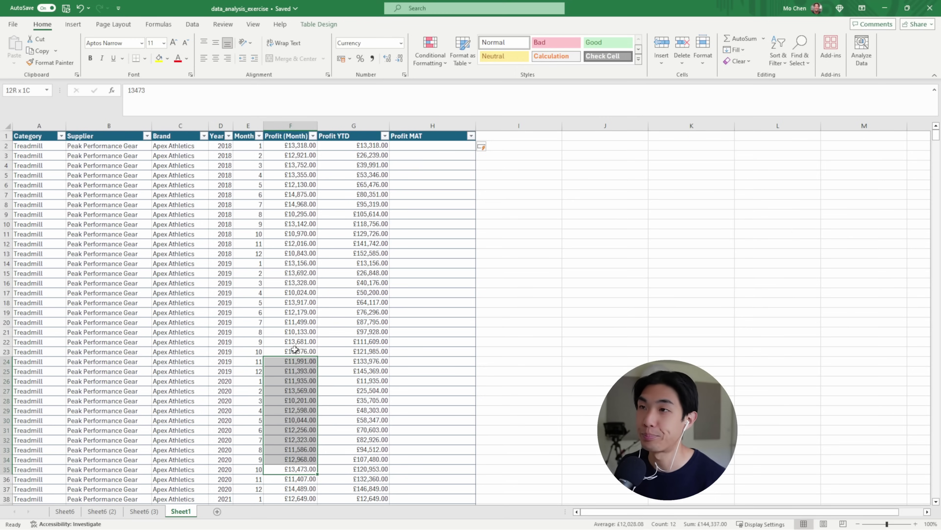
Start the first Profit MAT formula with the row's Profit YTD plus a SUMIFS that sums the whole Profit (Month) column.
{"action": "left_click", "coordinate": [428, 145]}
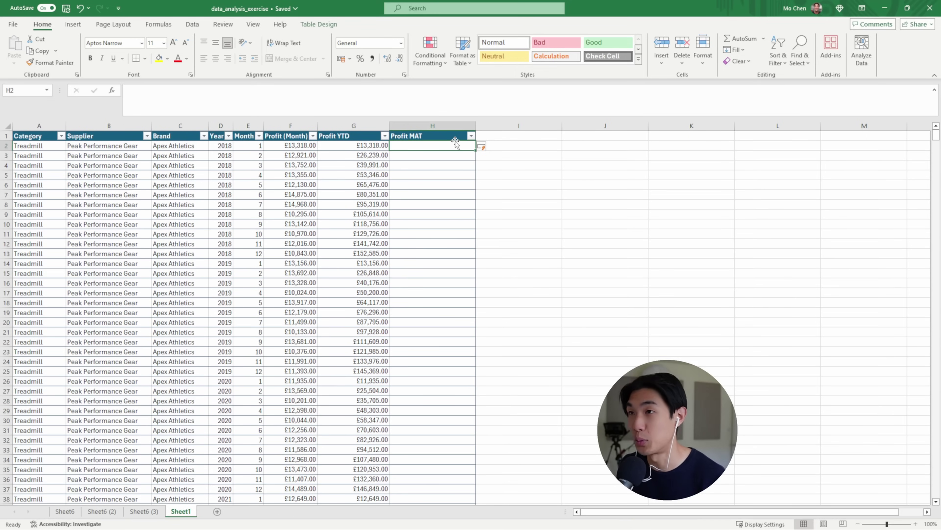
{"action": "type", "text": "="}
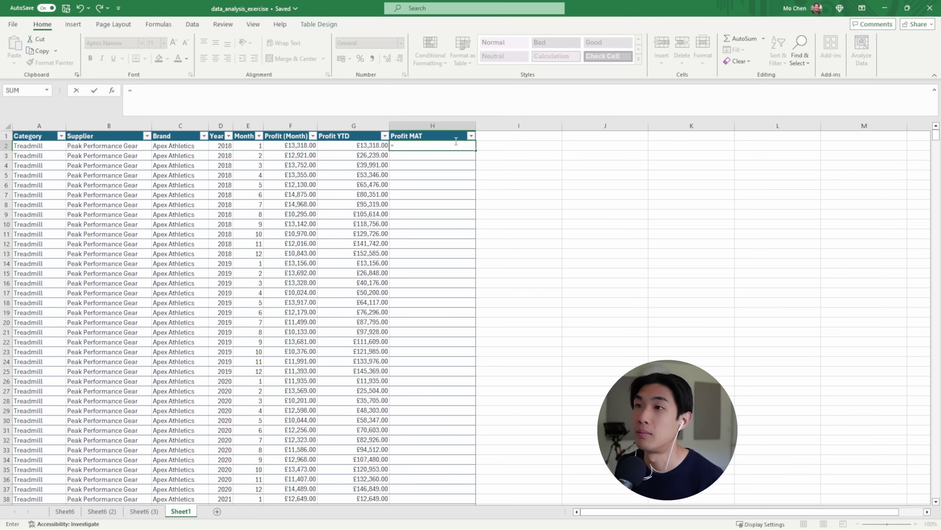
{"action": "key", "text": "Left"}
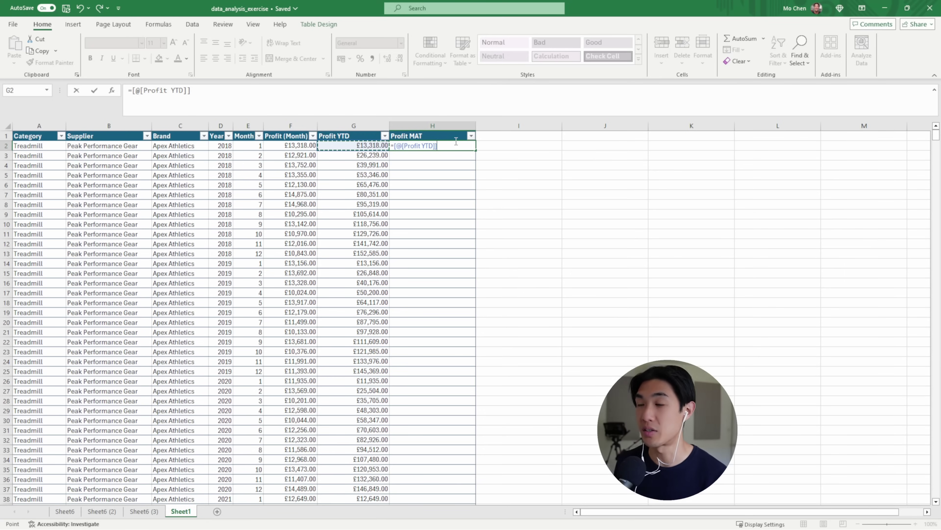
{"action": "type", "text": "+"}
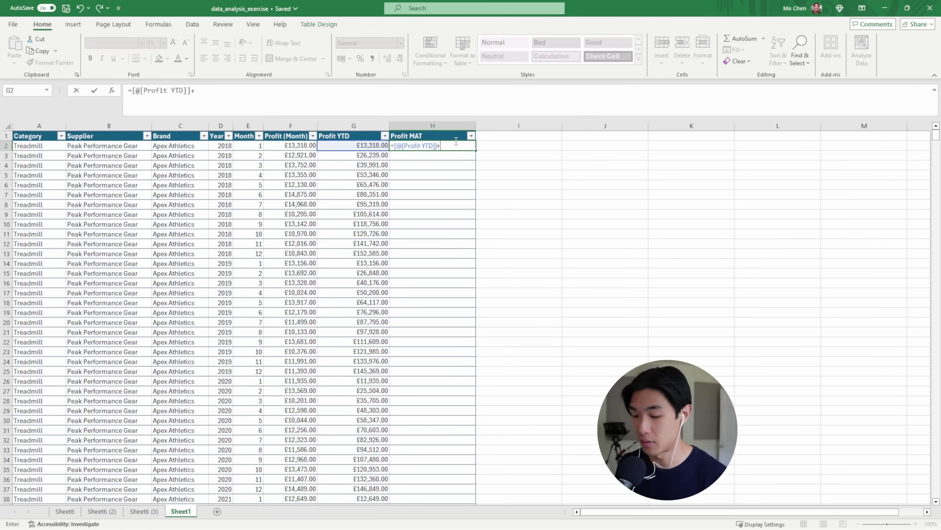
{"action": "type", "text": "sumifs"}
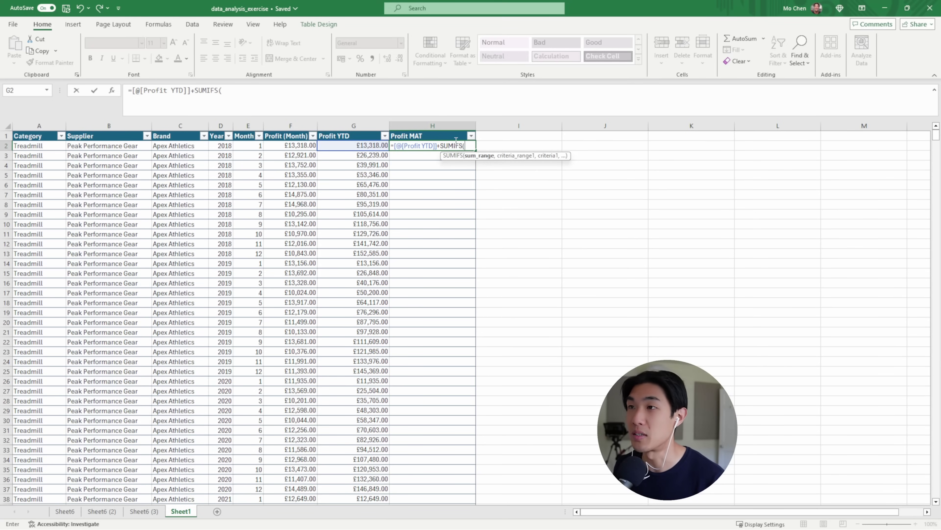
{"action": "key", "text": "Left"}
{"action": "key", "text": "Left"}
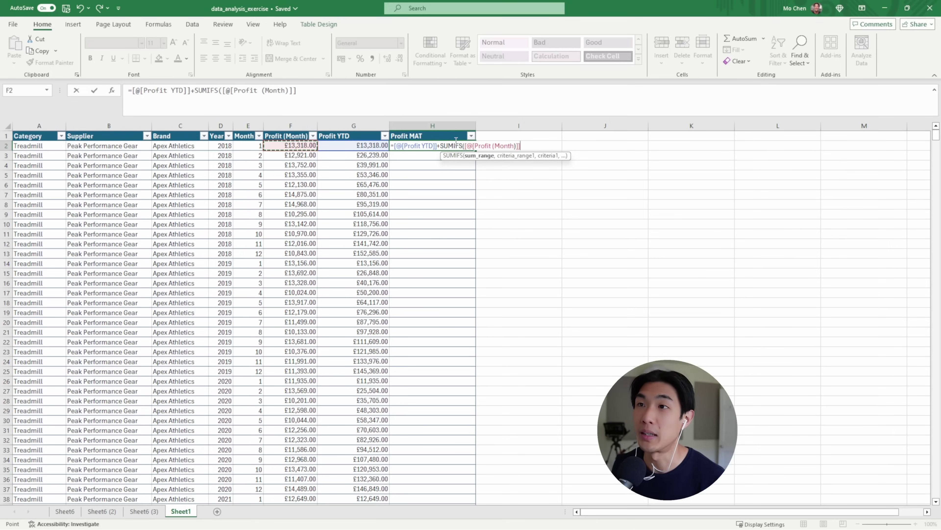
{"action": "key", "text": "ctrl+shift+Down"}
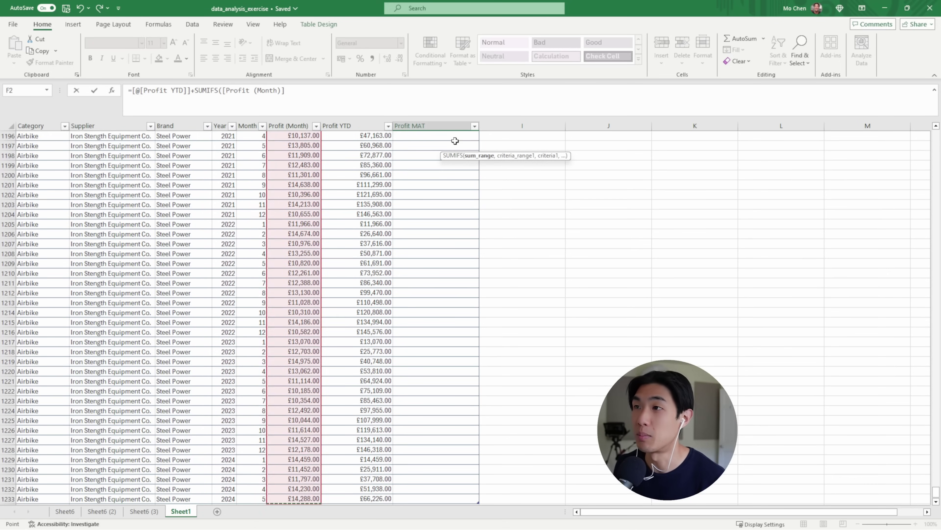
{"action": "type", "text": ","}
{"action": "key", "text": "Left"}
{"action": "key", "text": "Left"}
{"action": "key", "text": "Left"}
{"action": "key", "text": "Left"}
{"action": "key", "text": "Left"}
{"action": "key", "text": "Left"}
{"action": "key", "text": "Left"}
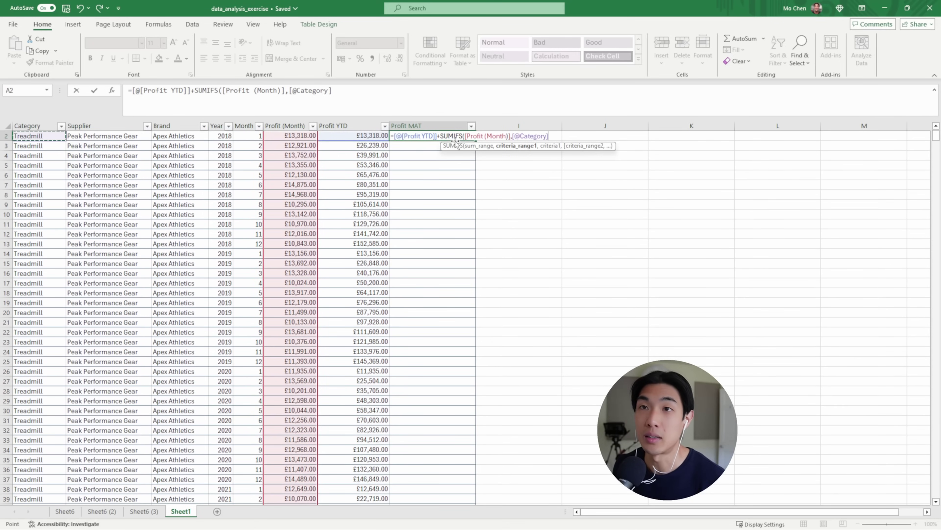
{"action": "key", "text": "ctrl+shift+Down"}
{"action": "type", "text": ","}
{"action": "key", "text": "Left"}
{"action": "key", "text": "Left"}
{"action": "key", "text": "Left"}
{"action": "key", "text": "Left"}
{"action": "key", "text": "Left"}
{"action": "key", "text": "Left"}
{"action": "key", "text": "Left"}
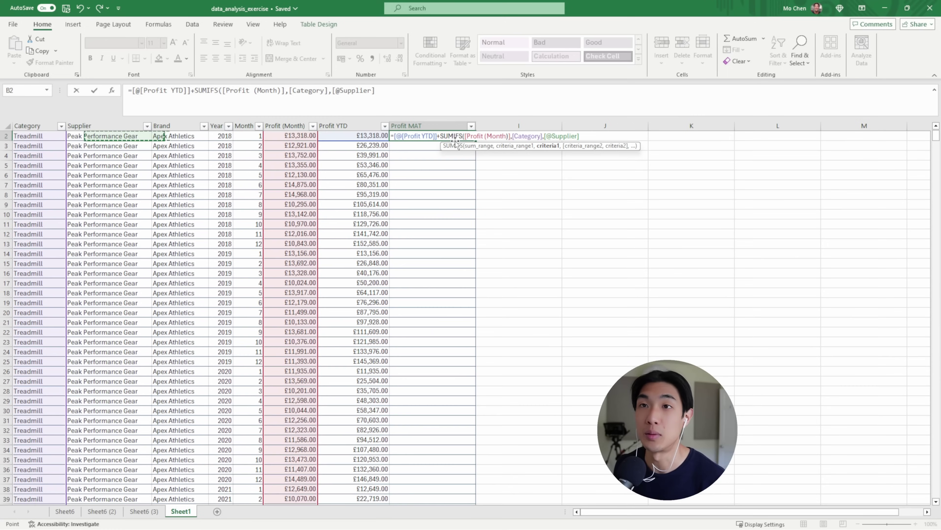
{"action": "type", "text": ","}
{"action": "key", "text": "Left"}
{"action": "key", "text": "Left"}
{"action": "key", "text": "Left"}
{"action": "key", "text": "Left"}
{"action": "key", "text": "Left"}
{"action": "key", "text": "Left"}
{"action": "key", "text": "Left"}
{"action": "key", "text": "Right"}
{"action": "key", "text": "ctrl+shift+Down"}
{"action": "type", "text": ","}
{"action": "key", "text": "Left"}
{"action": "key", "text": "Left"}
{"action": "key", "text": "Left"}
{"action": "key", "text": "Left"}
{"action": "key", "text": "Left"}
{"action": "key", "text": "Left"}
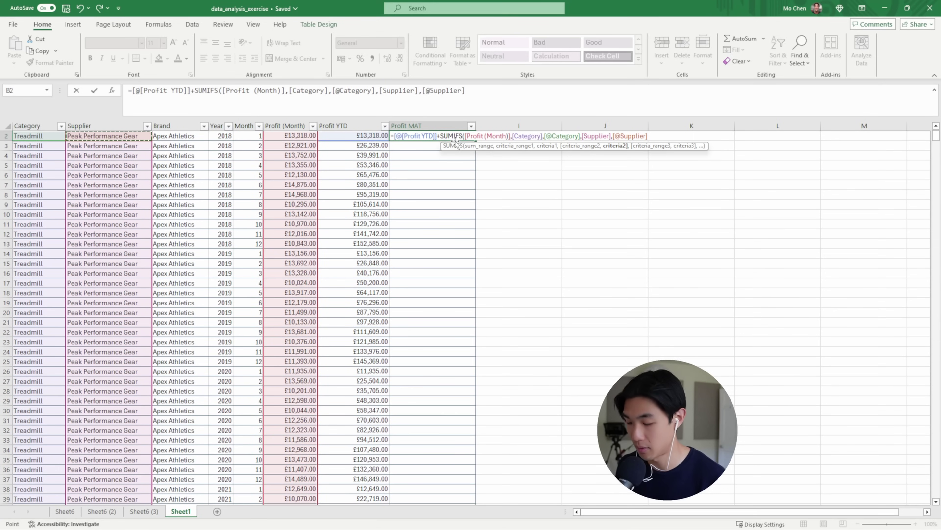
{"action": "type", "text": ","}
{"action": "key", "text": "Left"}
{"action": "key", "text": "Left"}
{"action": "key", "text": "Left"}
{"action": "key", "text": "Left"}
{"action": "key", "text": "Left"}
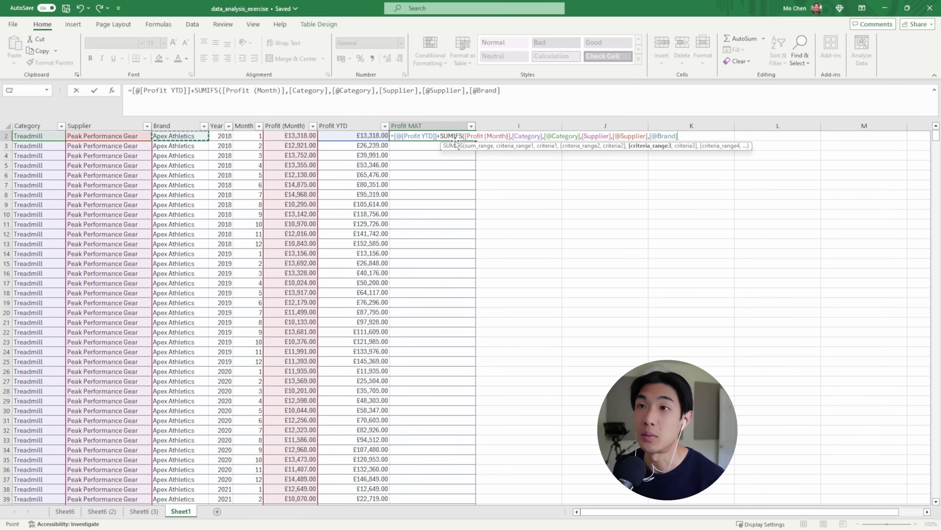
{"action": "key", "text": "ctrl+shift+Down"}
{"action": "type", "text": ","}
{"action": "key", "text": "Left"}
{"action": "key", "text": "Left"}
{"action": "key", "text": "Left"}
{"action": "key", "text": "Left"}
{"action": "key", "text": "Left"}
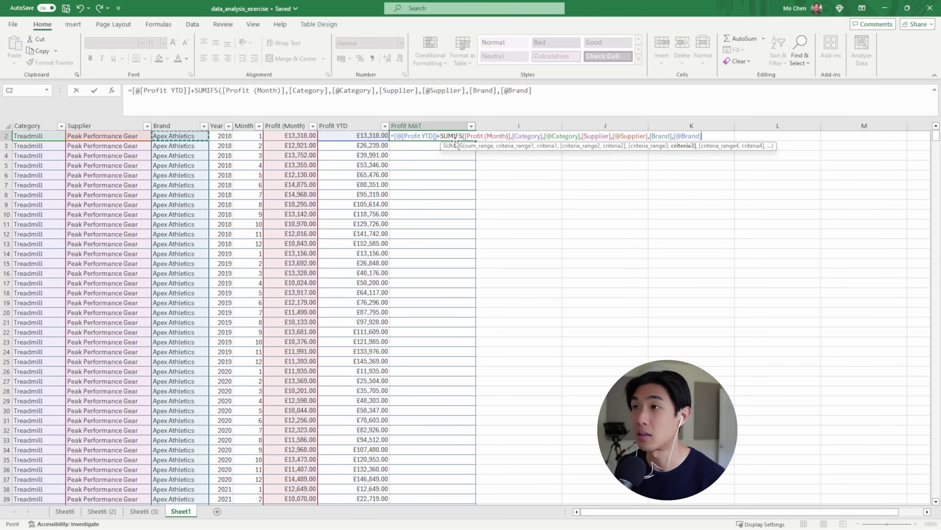
{"action": "type", "text": ","}
{"action": "key", "text": "Left"}
{"action": "key", "text": "Left"}
{"action": "key", "text": "Left"}
{"action": "key", "text": "Left"}
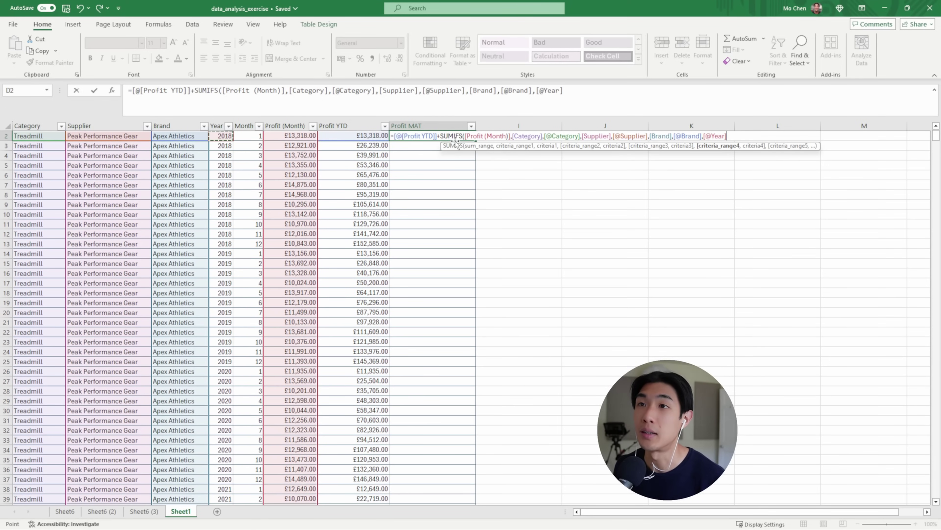
{"action": "key", "text": "ctrl+shift+Down"}
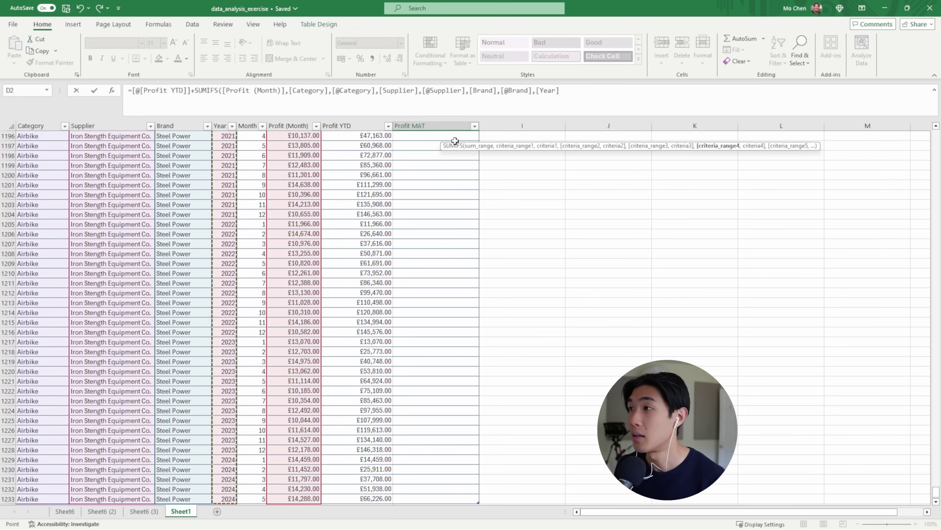
{"action": "type", "text": ","}
{"action": "key", "text": "Left"}
{"action": "key", "text": "Left"}
{"action": "key", "text": "Left"}
{"action": "key", "text": "Left"}
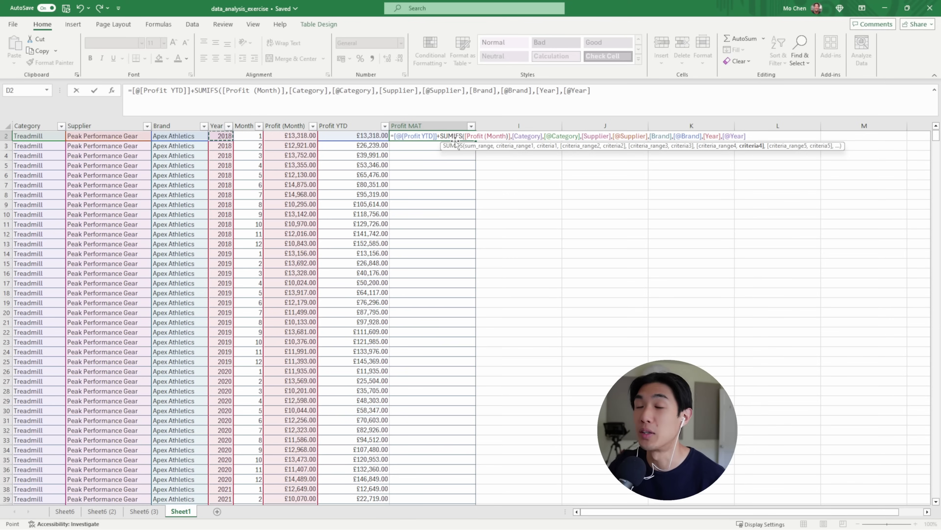
{"action": "type", "text": "-1"}
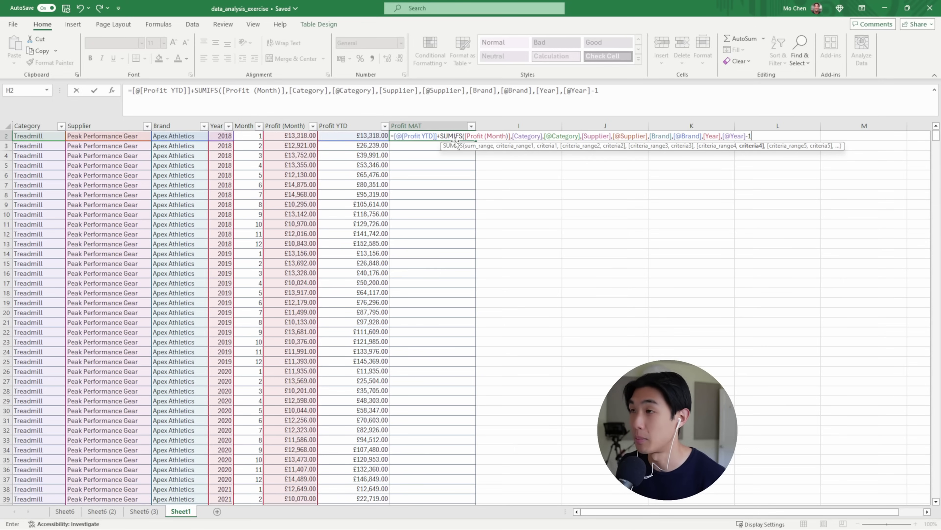
Add the Month column as the fifth criteria range in the Profit MAT SUMIFS formula.
{"action": "type", "text": ","}
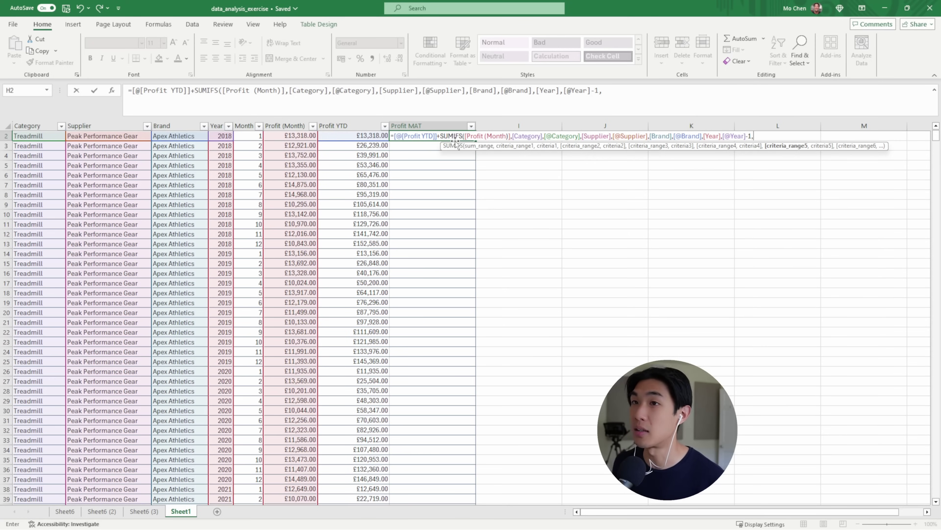
{"action": "key", "text": "Left"}
{"action": "key", "text": "Left"}
{"action": "key", "text": "Left"}
{"action": "key", "text": "Left"}
{"action": "key", "text": "Right"}
{"action": "key", "text": "ctrl+shift+Down"}
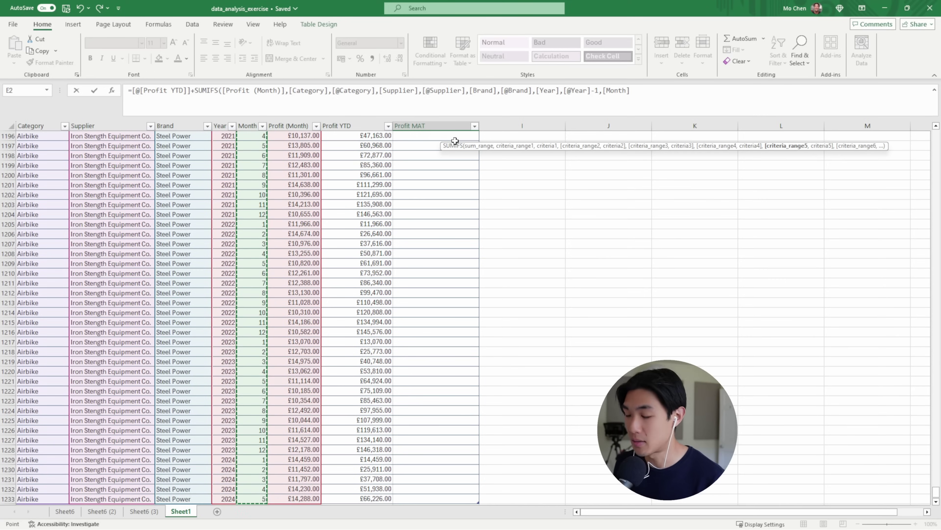
{"action": "type", "text": ",\">\"&"}
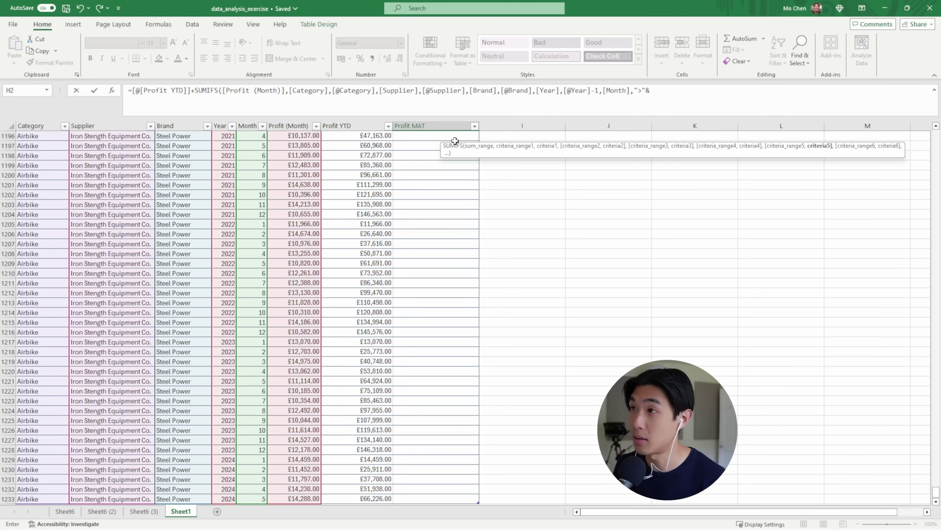
{"action": "key", "text": "Left"}
{"action": "key", "text": "Left"}
{"action": "key", "text": "Left"}
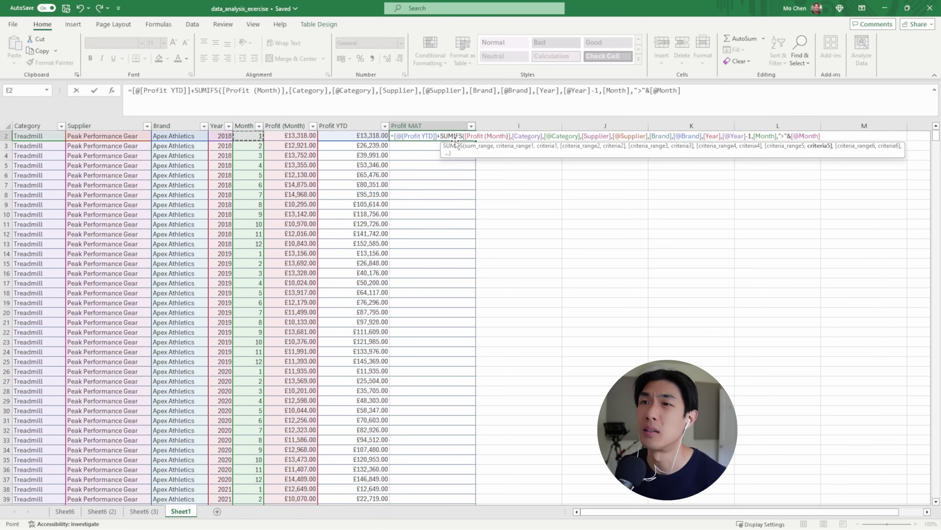
{"action": "type", "text": ")"}
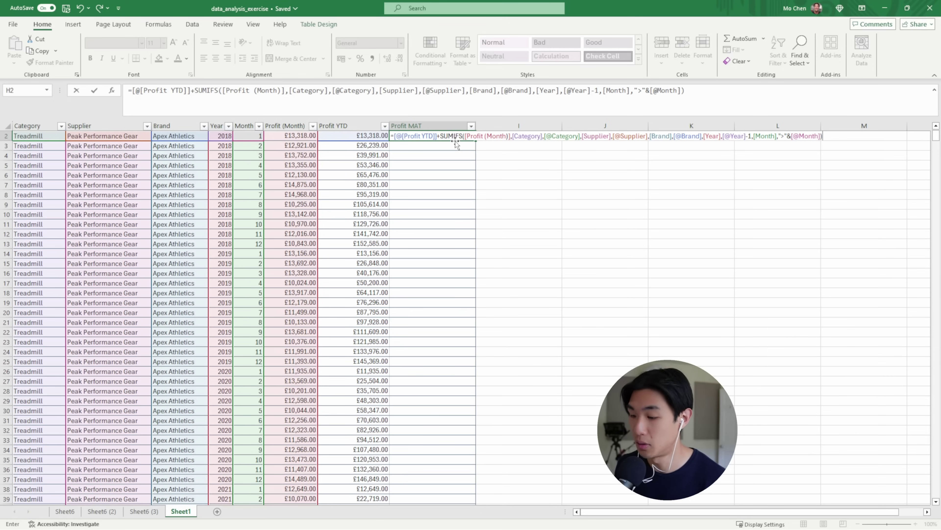
{"action": "key", "text": "Return"}
{"action": "scroll", "coordinate": [435, 225], "scroll_direction": "up", "scroll_amount": 1}
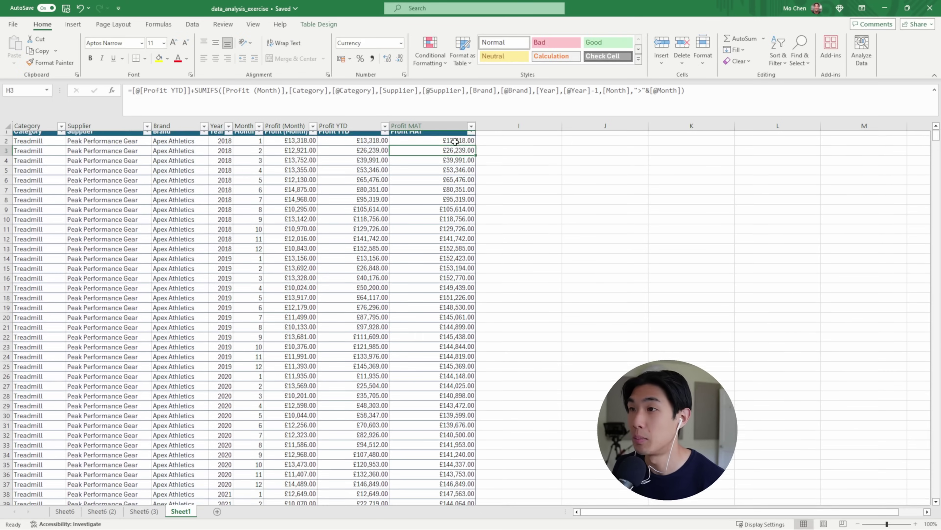
Compare Profit YTD with Profit MAT for the 2018 rows and check January 2019's MAT against the sum of F3:F14.
{"action": "left_click", "coordinate": [422, 264]}
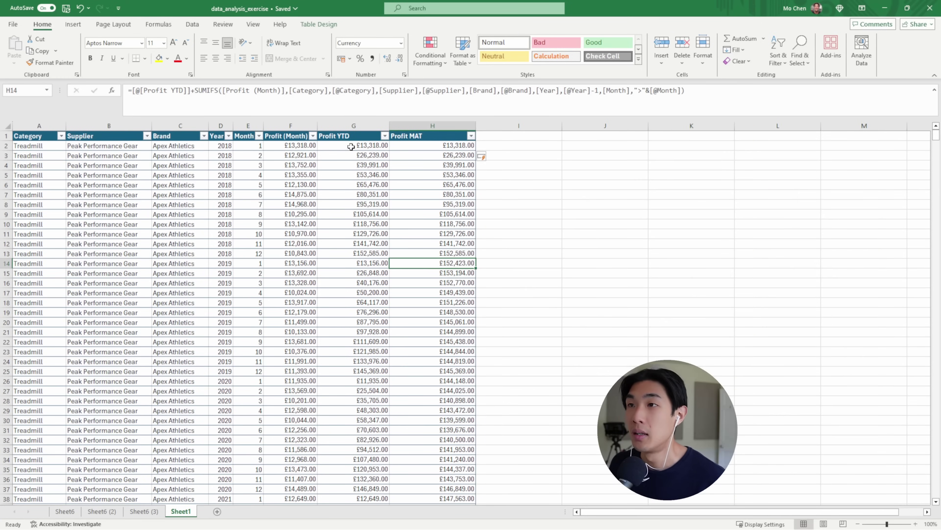
{"action": "left_click_drag", "start_coordinate": [351, 147], "coordinate": [444, 252]}
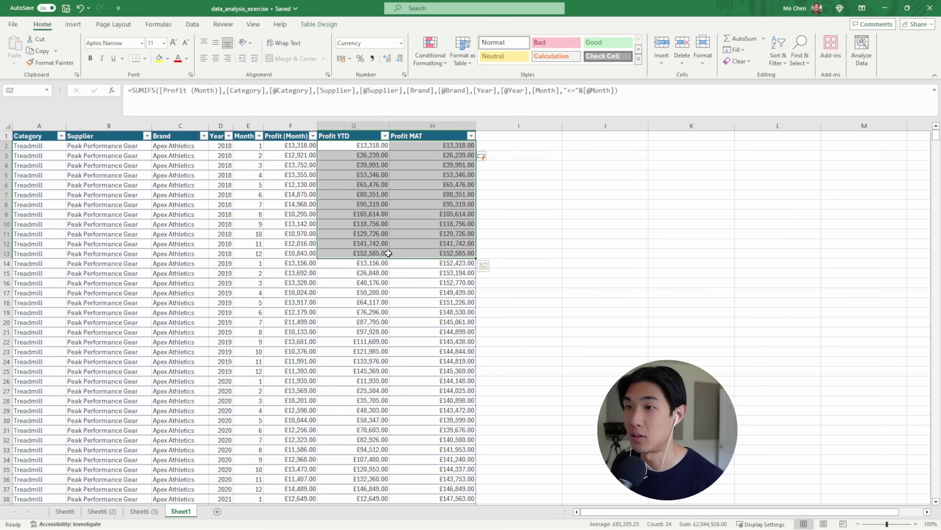
{"action": "left_click", "coordinate": [16, 265]}
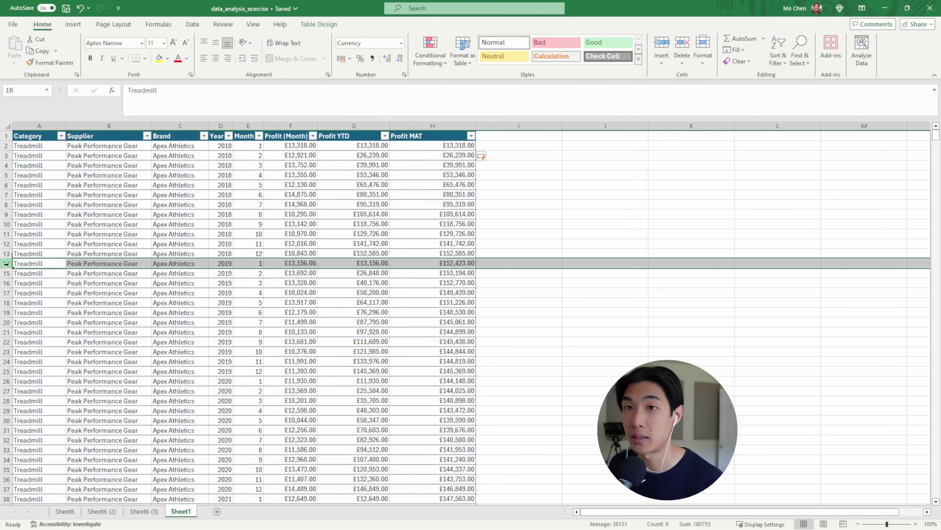
{"action": "left_click", "coordinate": [445, 264]}
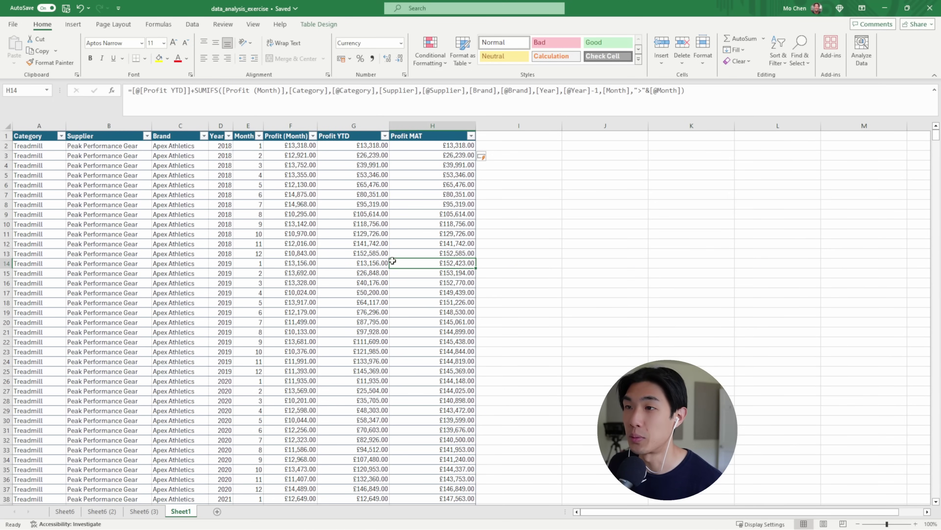
{"action": "left_click", "coordinate": [299, 264]}
{"action": "left_click", "coordinate": [258, 263]}
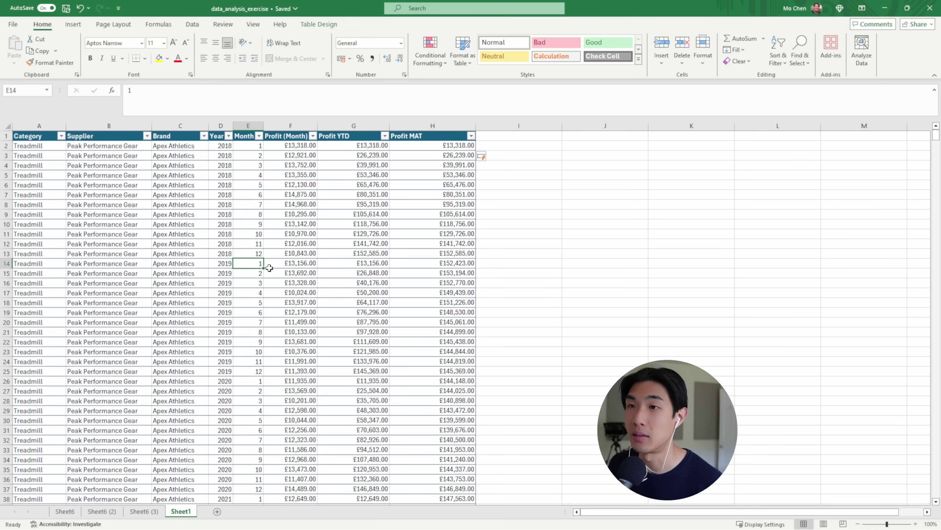
{"action": "left_click", "coordinate": [288, 263]}
{"action": "left_click_drag", "start_coordinate": [292, 159], "coordinate": [303, 264]}
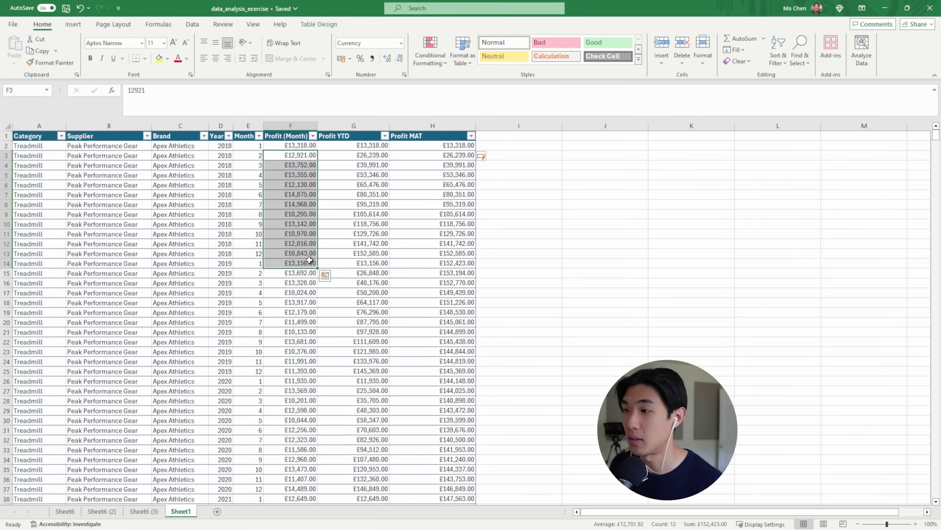
{"action": "left_click", "coordinate": [483, 156]}
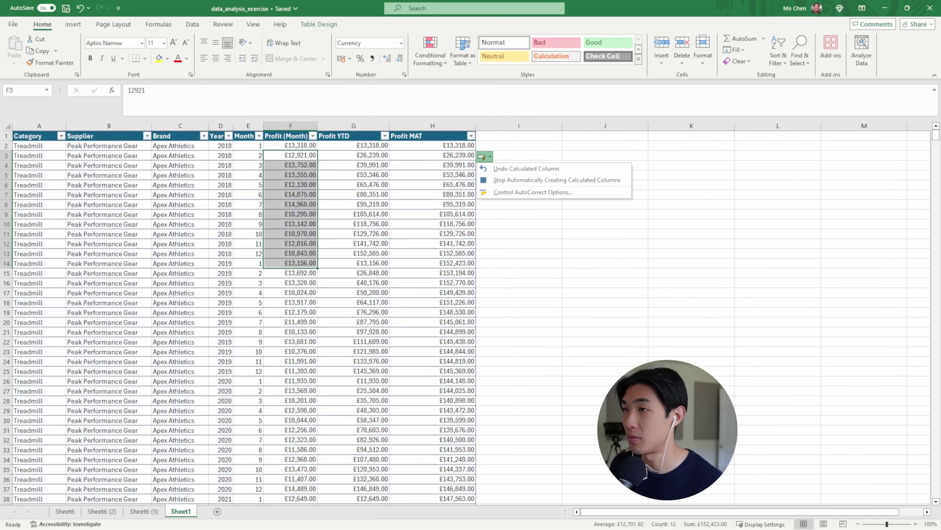
{"action": "key", "text": "Escape"}
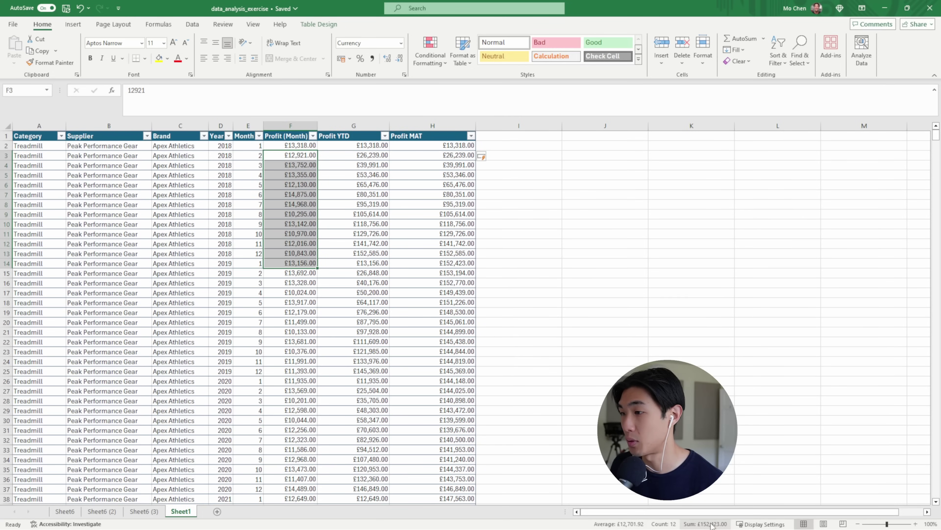
Check Summit Strength's August 2018 Profit MAT in row 86 against the sum of its monthly profits in F79:F86.
{"action": "scroll", "coordinate": [391, 371], "scroll_direction": "down", "scroll_amount": 18}
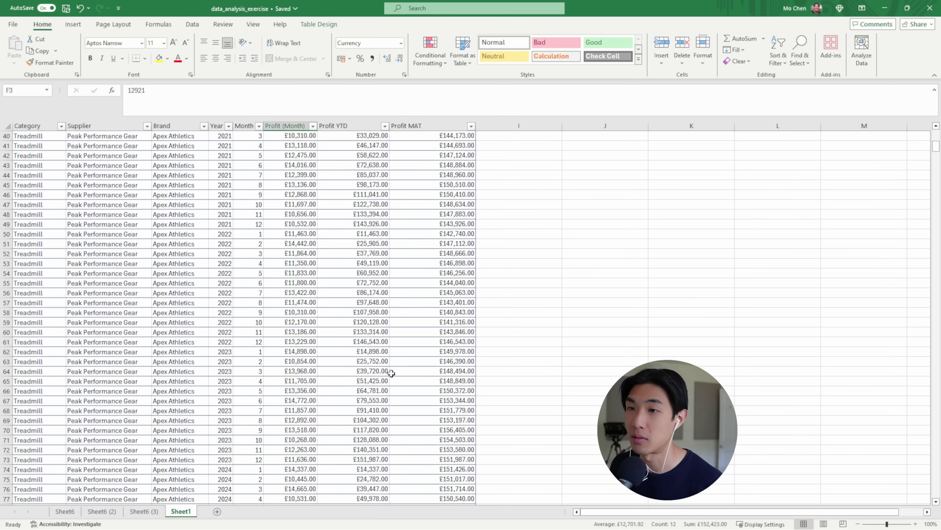
{"action": "scroll", "coordinate": [391, 372], "scroll_direction": "down", "scroll_amount": 5}
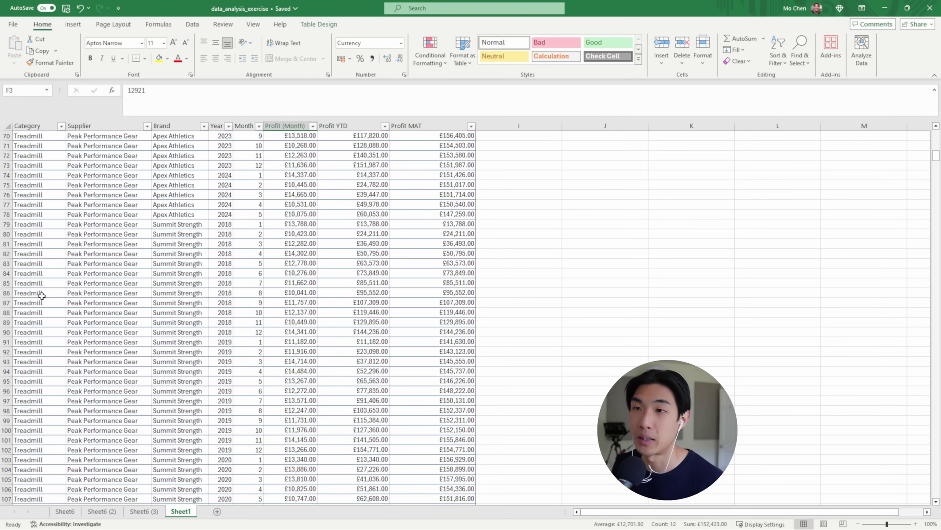
{"action": "left_click", "coordinate": [8, 292]}
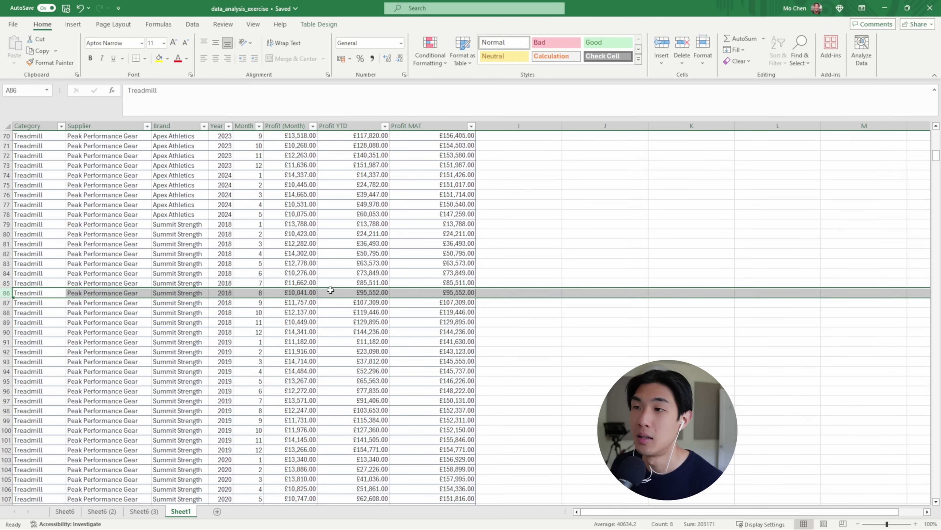
{"action": "left_click", "coordinate": [466, 294]}
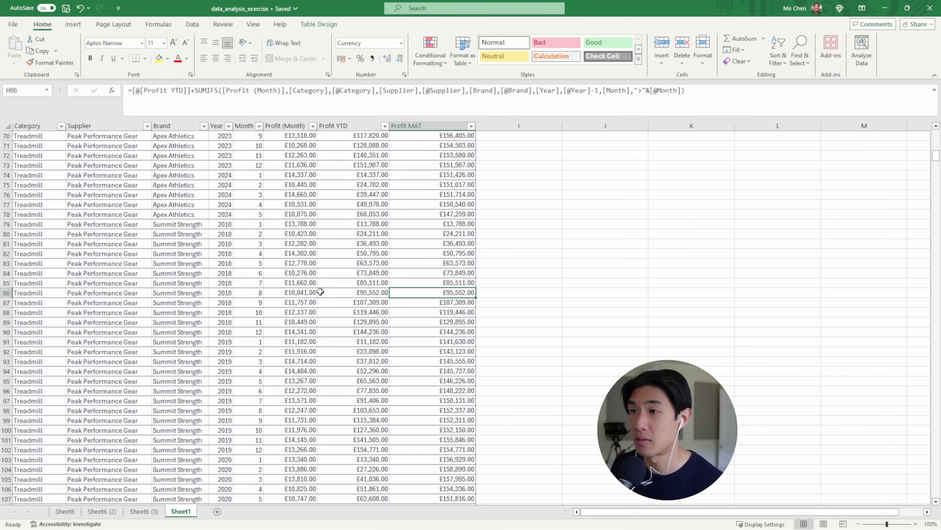
{"action": "left_click_drag", "start_coordinate": [304, 293], "coordinate": [304, 227]}
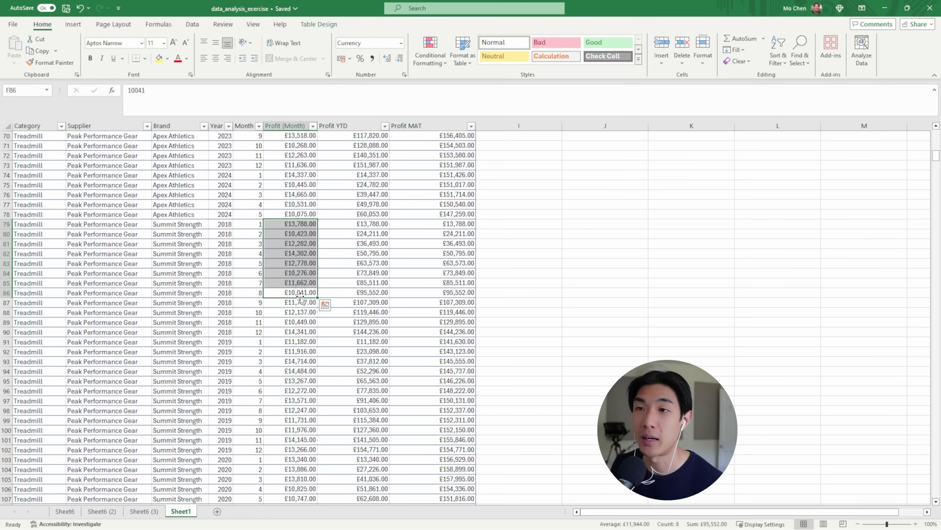
{"action": "left_click", "coordinate": [6, 292]}
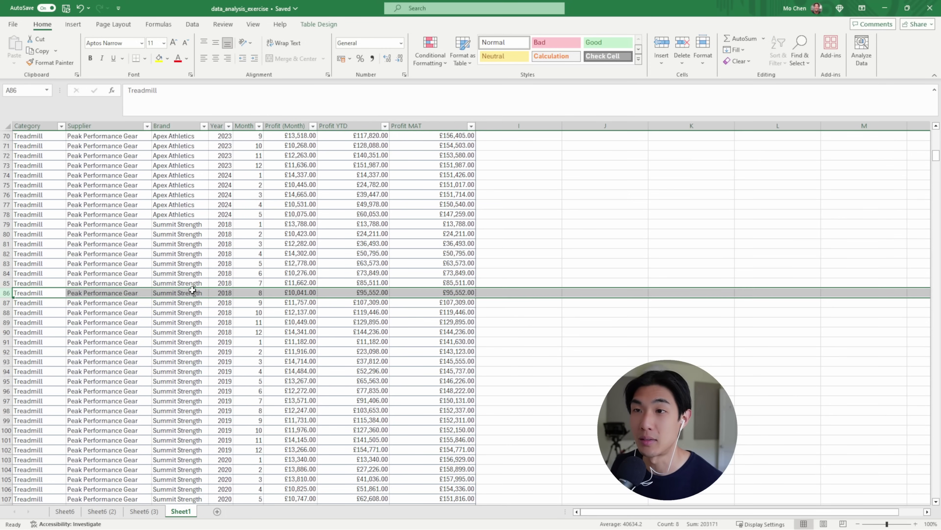
Check Summit Strength's August 2019 Profit MAT in row 98 against the sum of the twelve monthly profits in F87:F98.
{"action": "scroll", "coordinate": [304, 361], "scroll_direction": "down", "scroll_amount": 6}
{"action": "scroll", "coordinate": [302, 358], "scroll_direction": "up", "scroll_amount": 4}
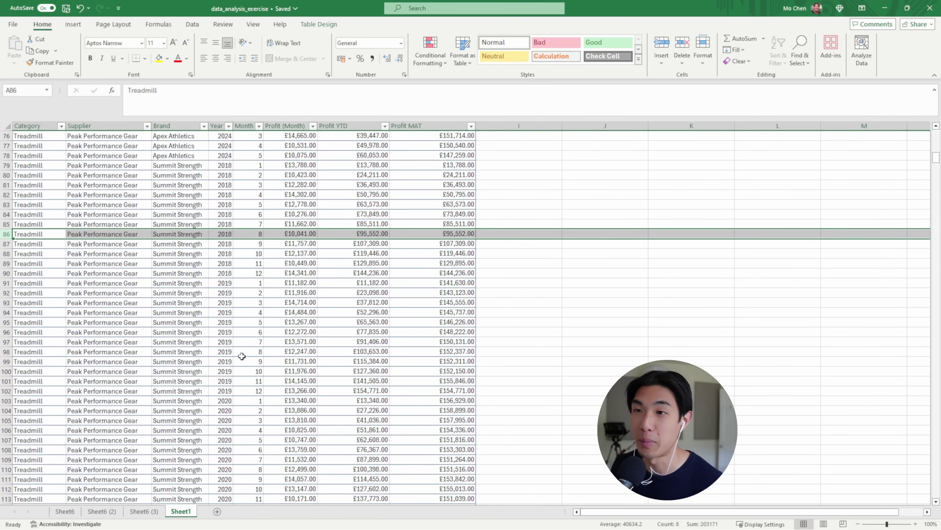
{"action": "left_click", "coordinate": [260, 352]}
{"action": "left_click", "coordinate": [3, 351]}
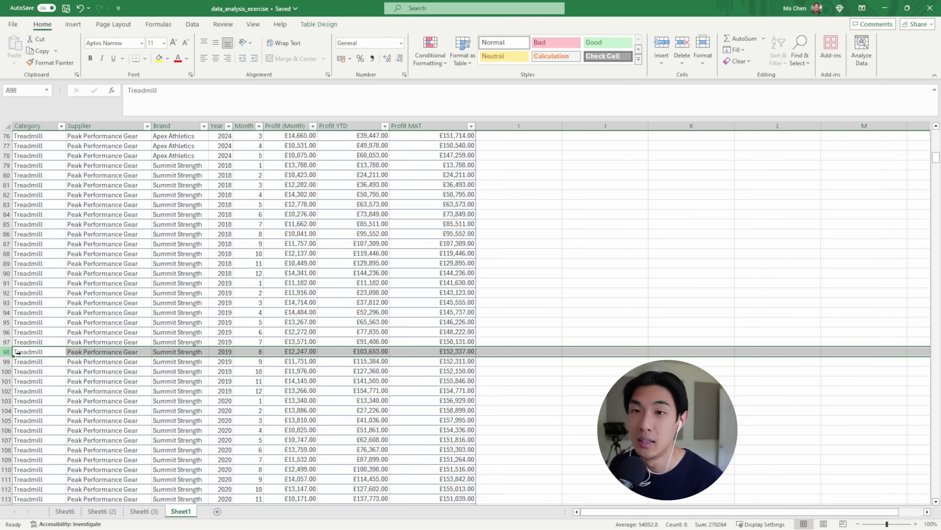
{"action": "left_click", "coordinate": [461, 352]}
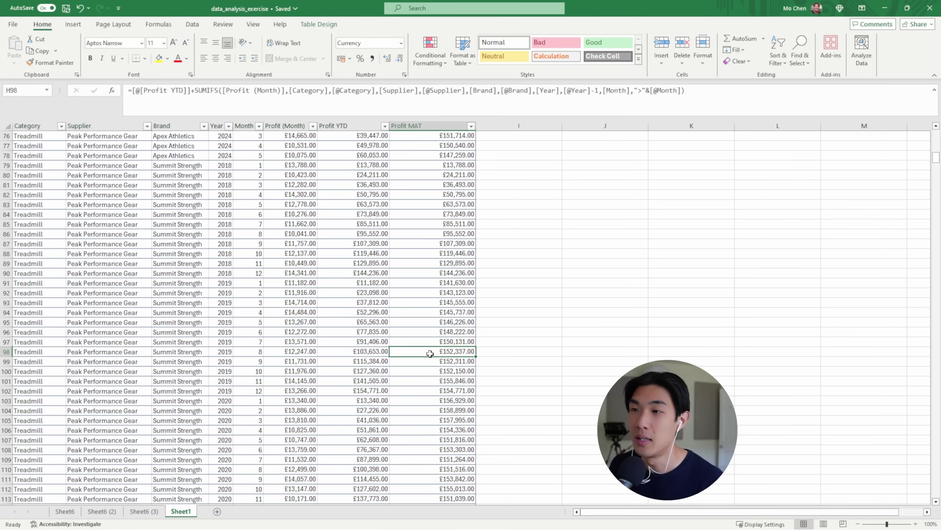
{"action": "left_click", "coordinate": [281, 353]}
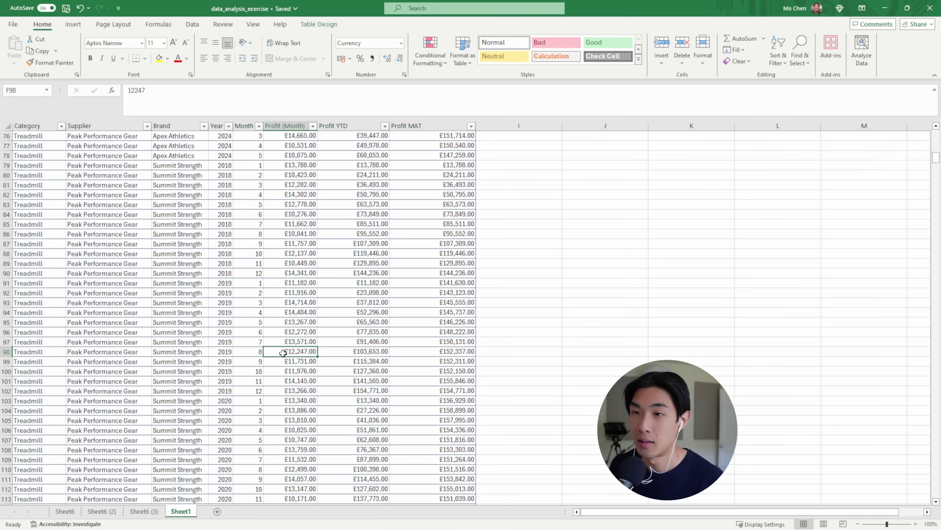
{"action": "key", "text": "shift+Up"}
{"action": "key", "text": "shift+Up"}
{"action": "key", "text": "shift+Up"}
{"action": "key", "text": "shift+Up"}
{"action": "key", "text": "shift+Up"}
{"action": "key", "text": "shift+Up"}
{"action": "key", "text": "shift+Up"}
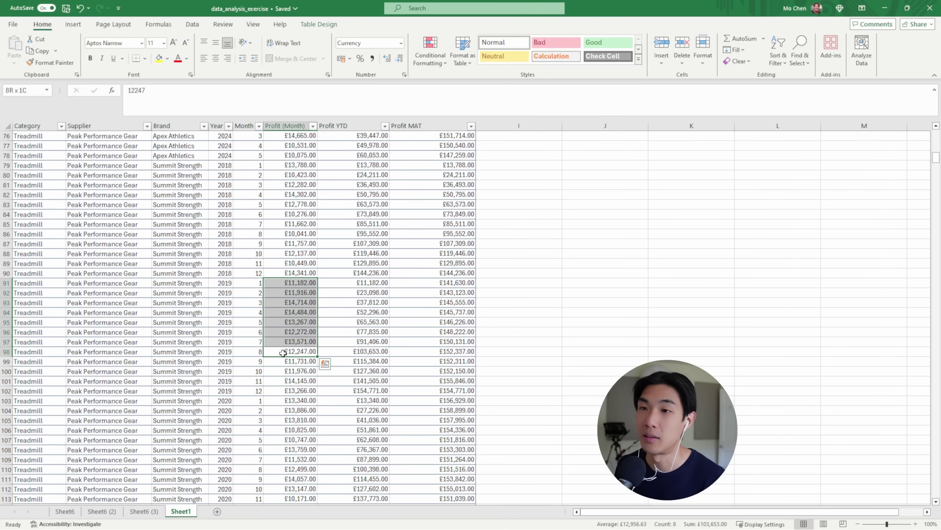
{"action": "key", "text": "shift+Up"}
{"action": "key", "text": "shift+Up"}
{"action": "key", "text": "shift+Up"}
{"action": "key", "text": "shift+Up"}
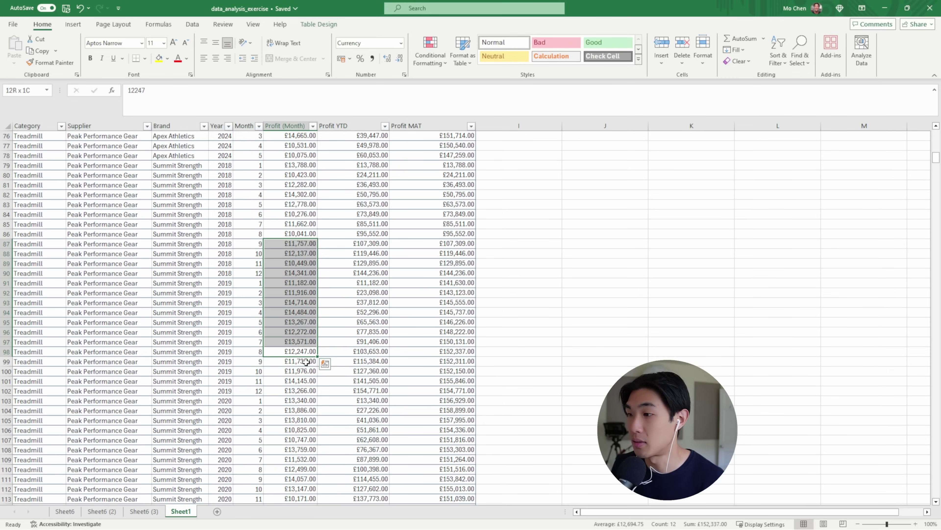
{"action": "key", "text": "ctrl+q"}
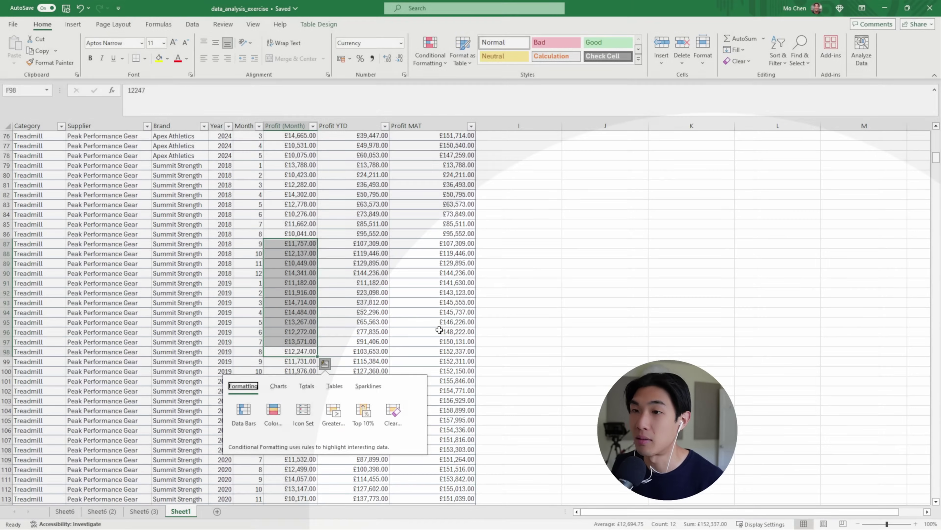
{"action": "left_click", "coordinate": [410, 305]}
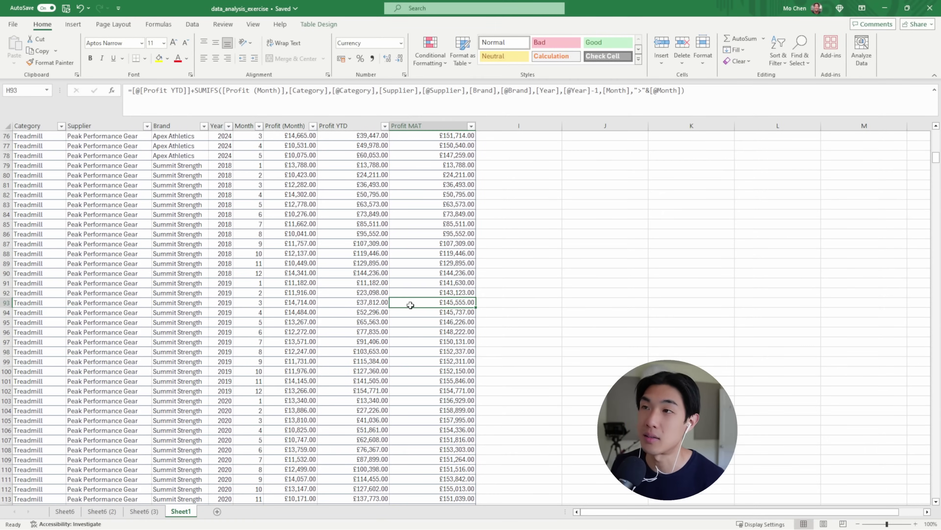
{"action": "scroll", "coordinate": [408, 300], "scroll_direction": "up", "scroll_amount": 20}
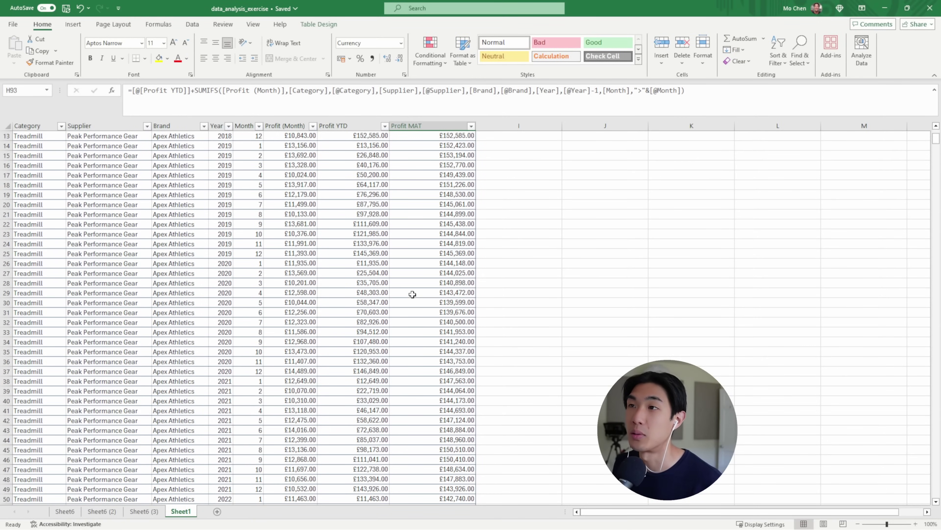
{"action": "left_click", "coordinate": [305, 302]}
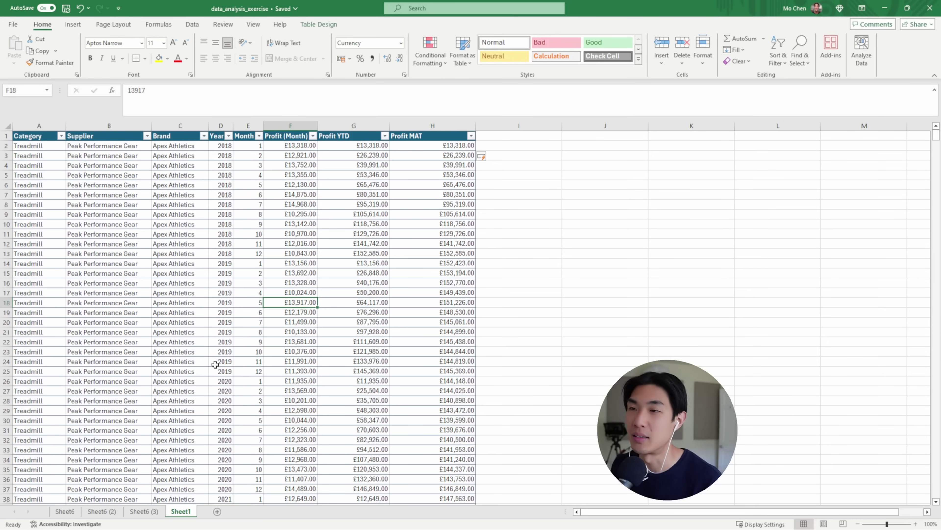
Duplicate the Sheet6 (3) worksheet, placing the copy between it and Sheet1.
{"action": "left_click", "coordinate": [144, 511]}
{"action": "left_click_drag", "start_coordinate": [182, 210], "coordinate": [201, 309]}
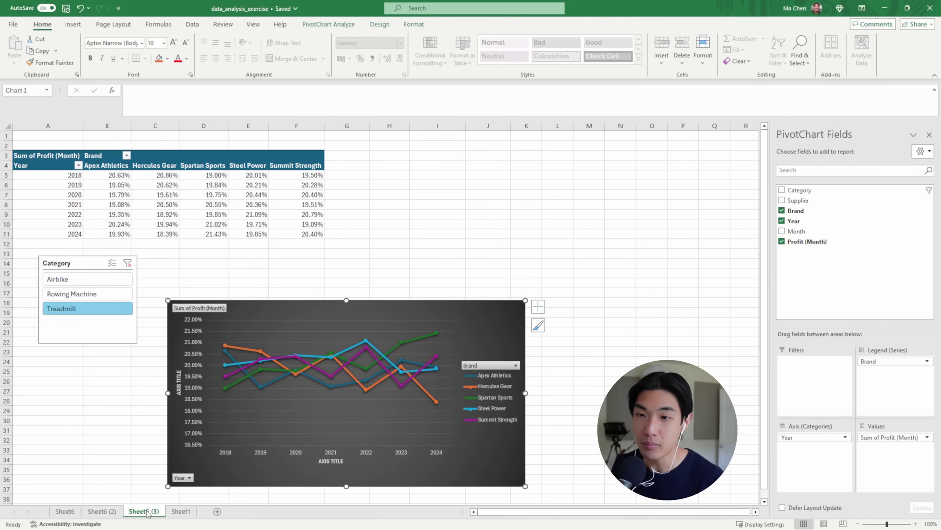
{"action": "left_click_drag", "start_coordinate": [145, 514], "coordinate": [180, 512]}
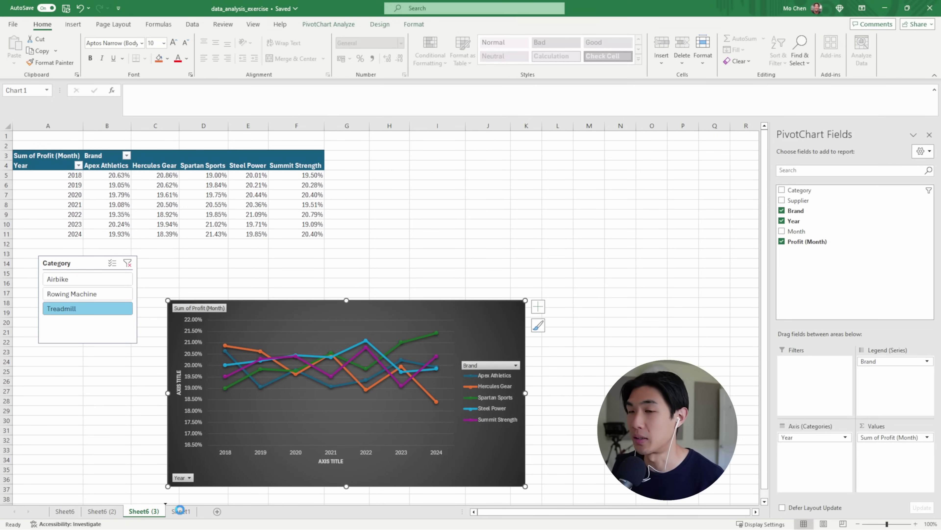
Delete the PivotChart and the Category slicer from the duplicated sheet, keeping only its PivotTable.
{"action": "left_click", "coordinate": [256, 305]}
{"action": "key", "text": "Delete"}
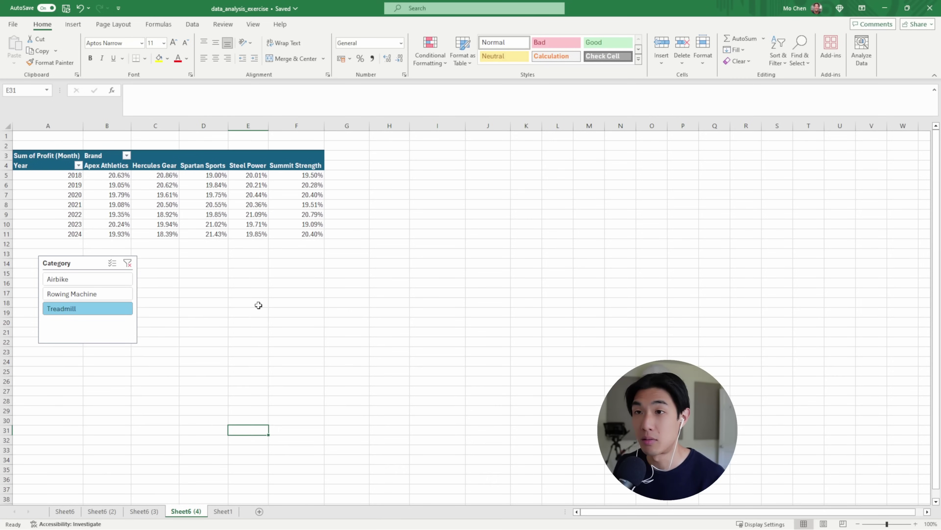
{"action": "left_click", "coordinate": [71, 261]}
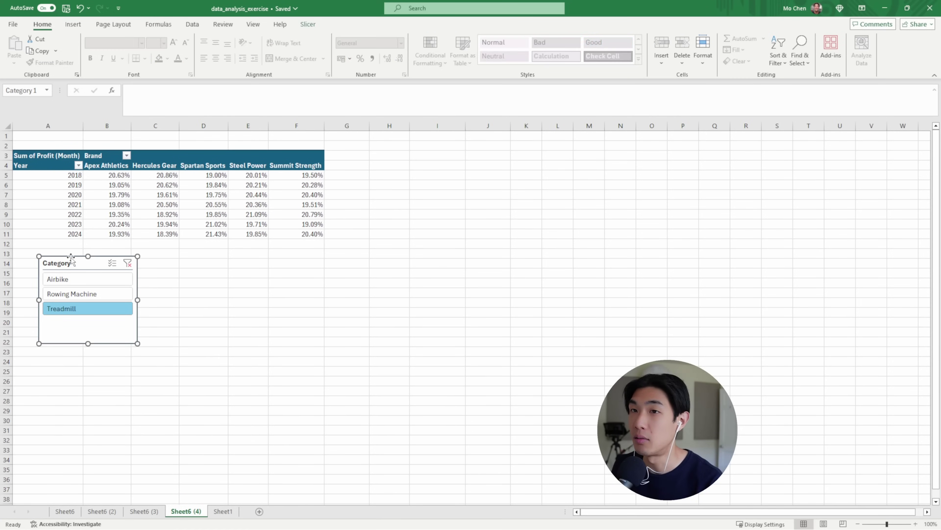
{"action": "key", "text": "Delete"}
{"action": "left_click", "coordinate": [169, 206]}
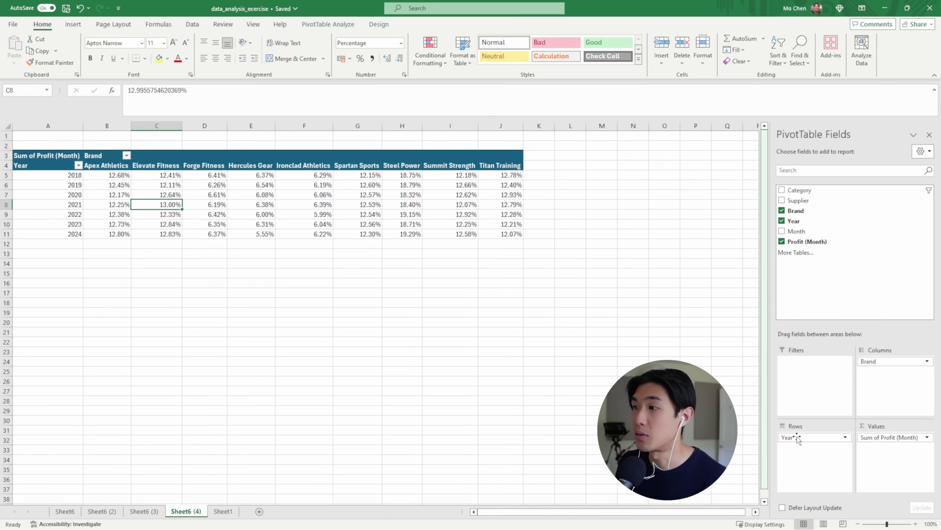
Refresh all PivotTables from the source table so the new Profit YTD and Profit MAT columns can be used as fields.
{"action": "left_click", "coordinate": [282, 185]}
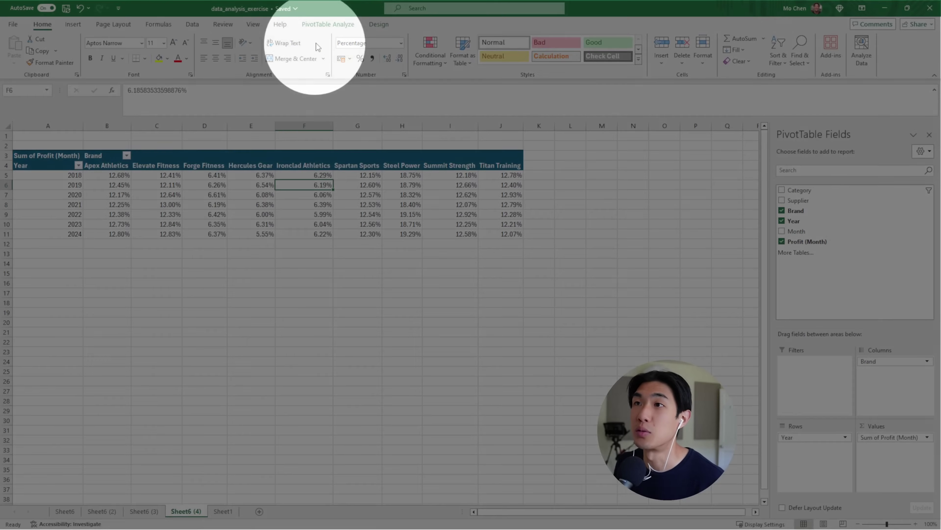
{"action": "left_click", "coordinate": [325, 25]}
{"action": "left_click", "coordinate": [366, 63]}
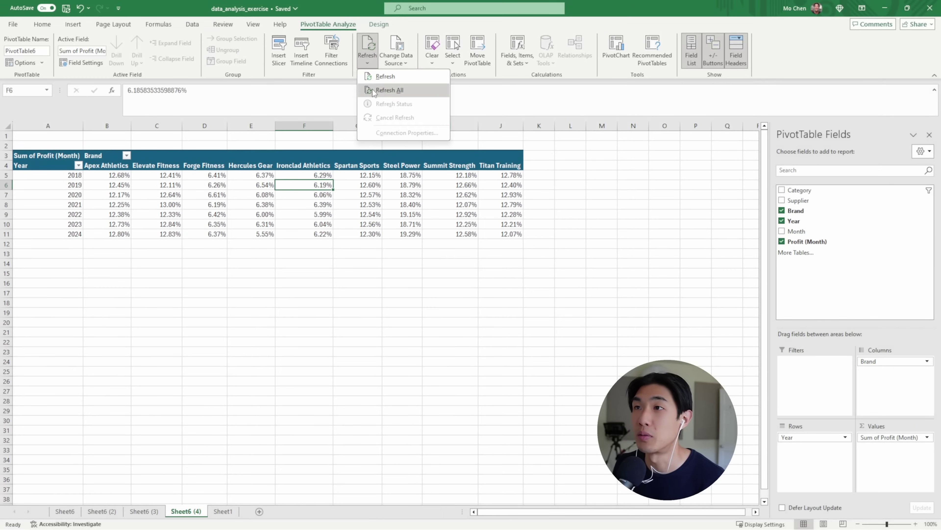
{"action": "left_click", "coordinate": [385, 90]}
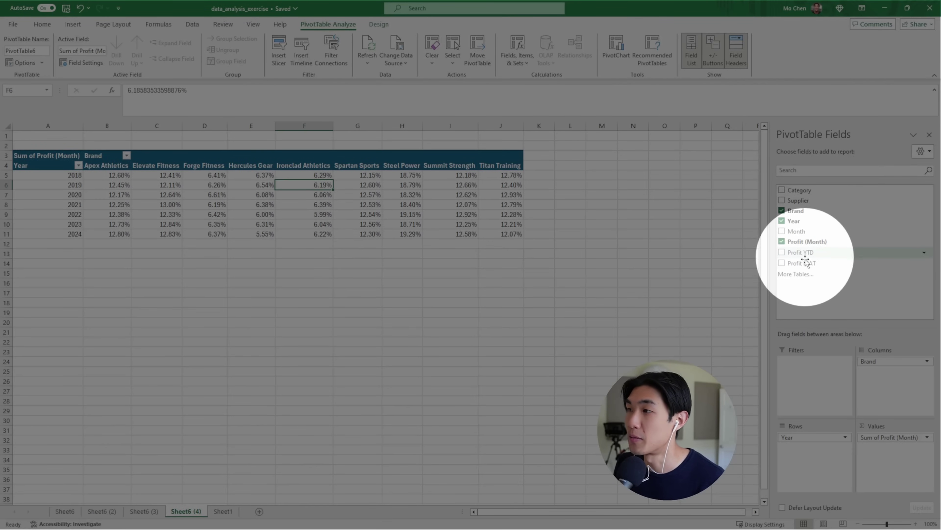
{"action": "left_click", "coordinate": [402, 214]}
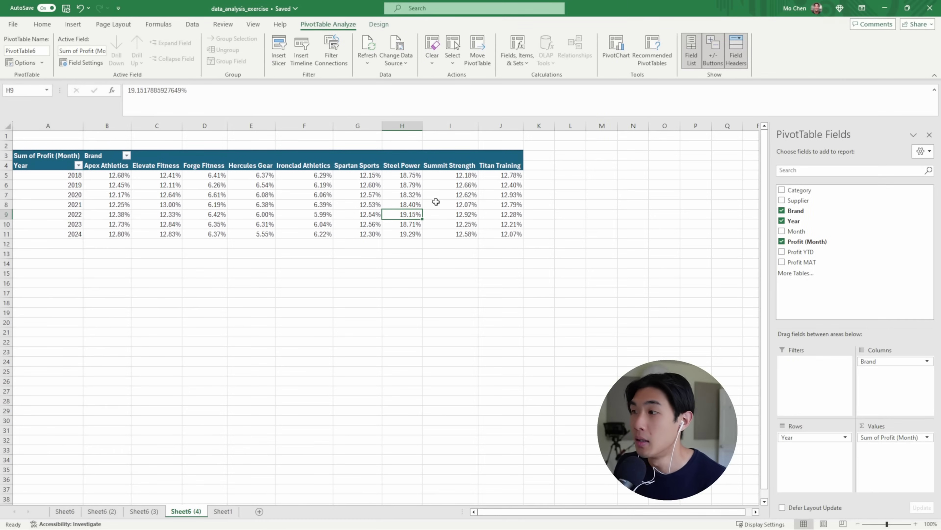
Rearrange the PivotTable by removing Sum of Profit (Month), using Year and Month as report filters and Brand as the row field.
{"action": "left_click_drag", "start_coordinate": [894, 437], "coordinate": [398, 228]}
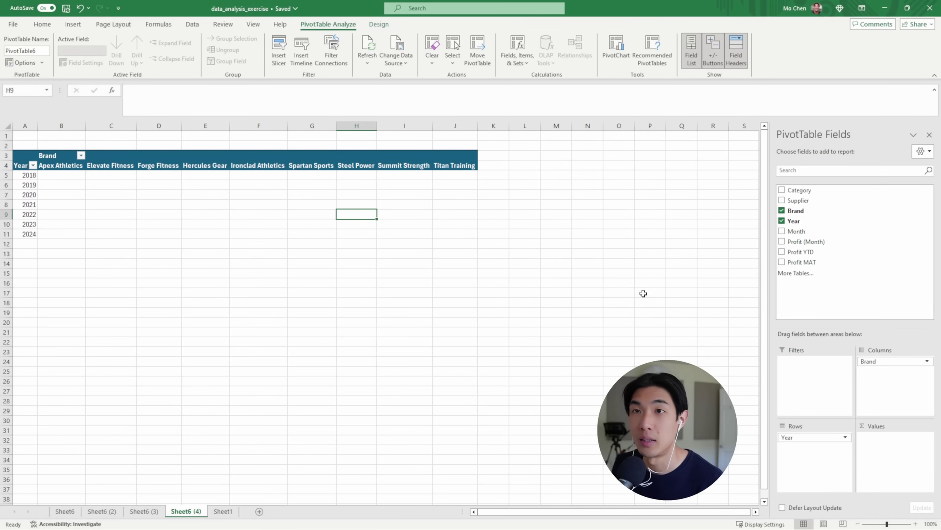
{"action": "left_click_drag", "start_coordinate": [808, 436], "coordinate": [808, 371]}
{"action": "left_click_drag", "start_coordinate": [796, 231], "coordinate": [818, 402]}
{"action": "left_click_drag", "start_coordinate": [882, 361], "coordinate": [821, 465]}
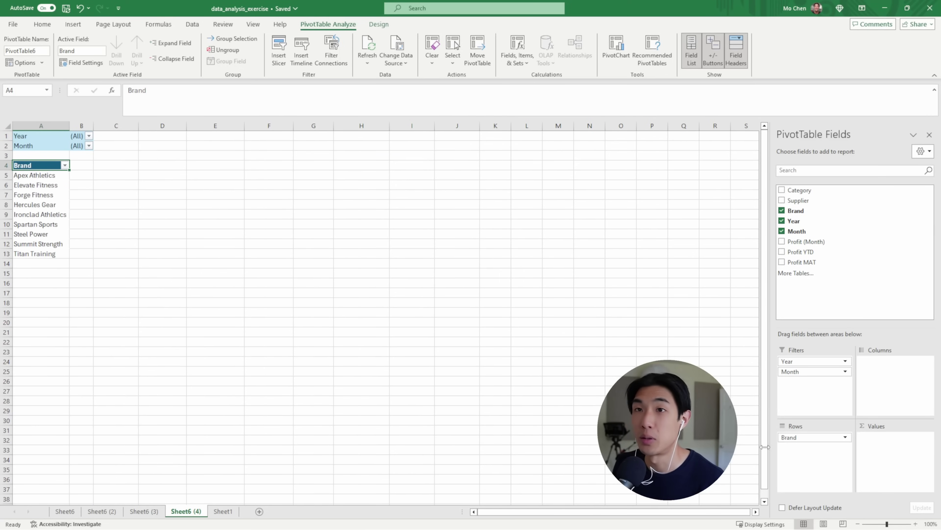
Add Supplier as a row field above Brand and autofit column A to the supplier names.
{"action": "left_click_drag", "start_coordinate": [799, 200], "coordinate": [817, 436]}
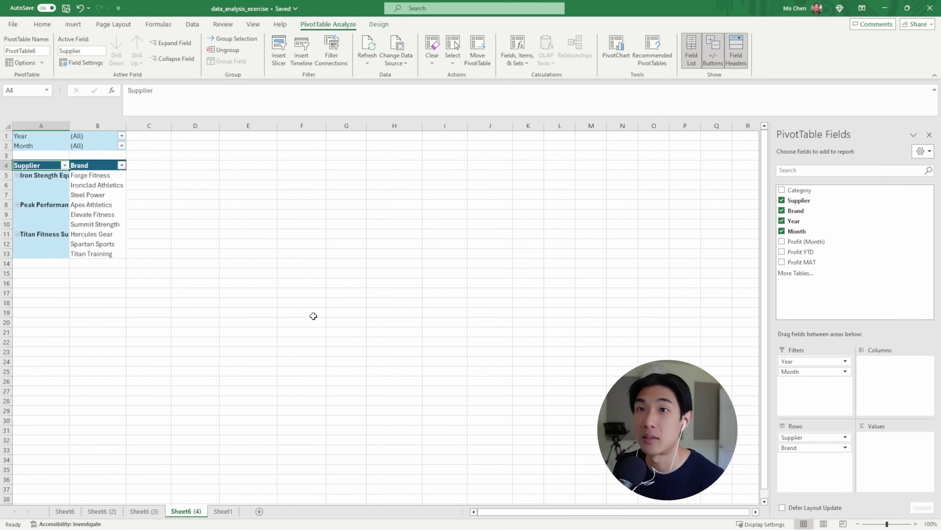
{"action": "double_click", "coordinate": [70, 125]}
{"action": "left_click", "coordinate": [150, 178]}
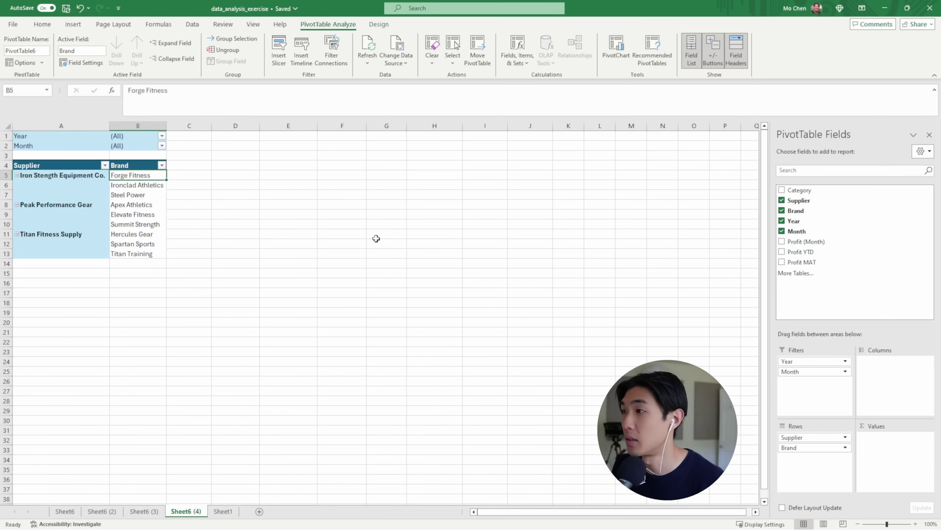
Add Profit MAT to the PivotTable values as a sum.
{"action": "left_click_drag", "start_coordinate": [813, 264], "coordinate": [864, 451]}
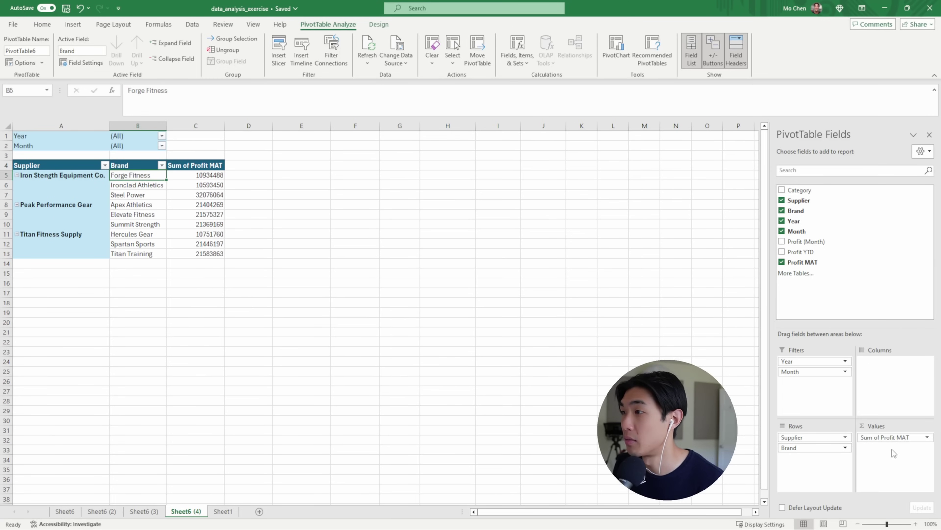
{"action": "left_click_drag", "start_coordinate": [186, 172], "coordinate": [203, 255]}
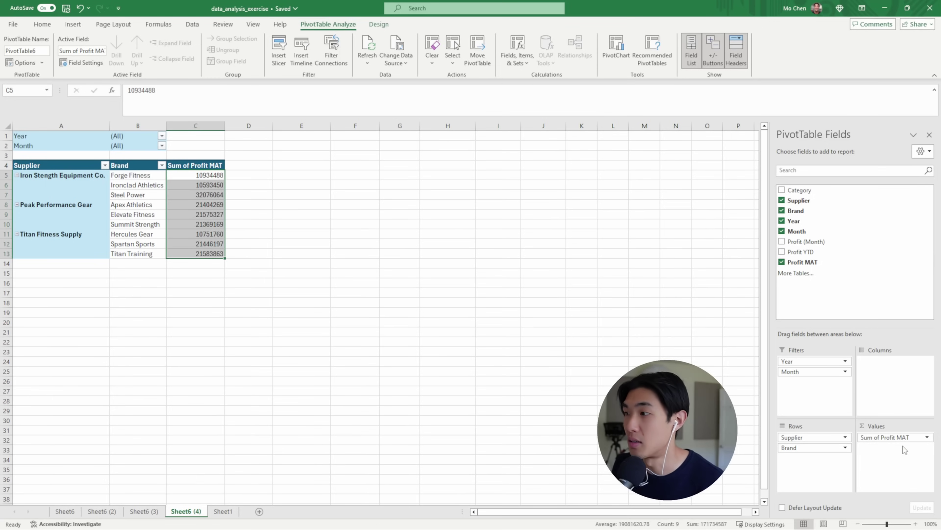
{"action": "left_click", "coordinate": [138, 154]}
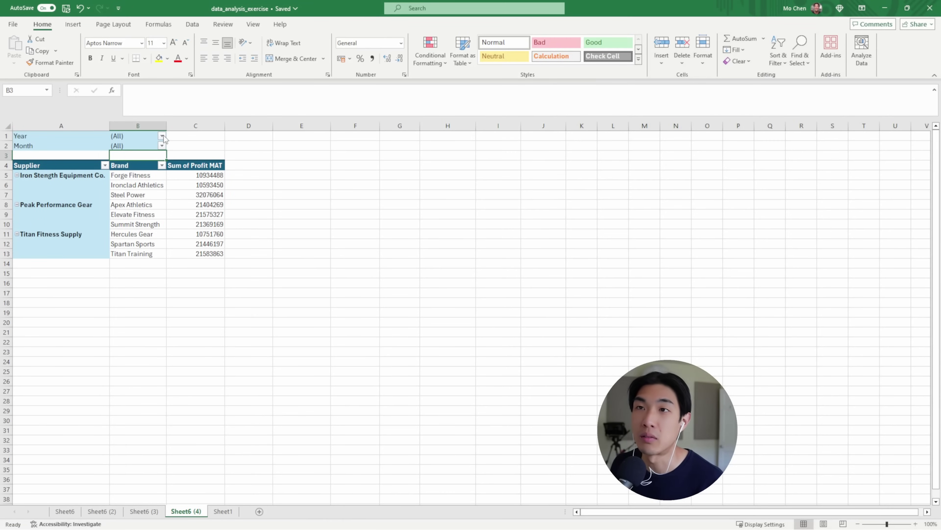
Filter the PivotTable to Year 2024 and Month 5.
{"action": "left_click", "coordinate": [162, 136]}
{"action": "left_click", "coordinate": [68, 222]}
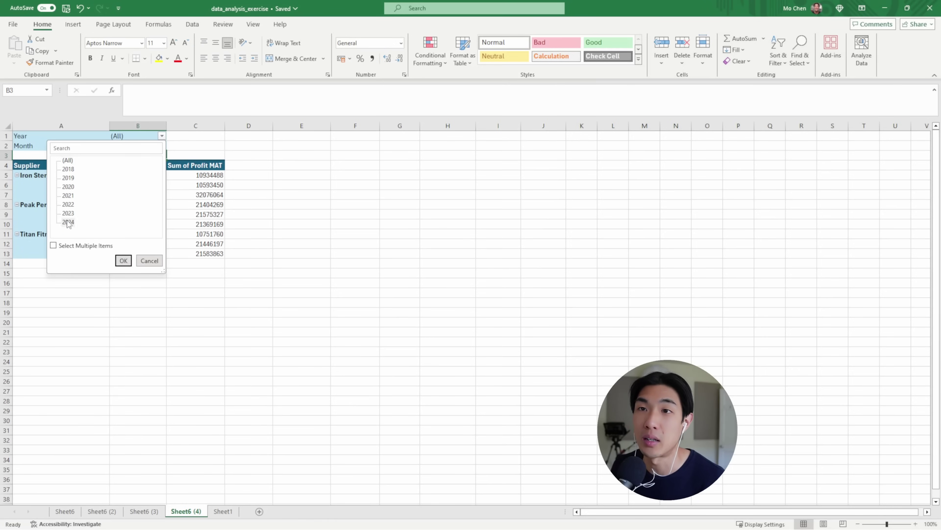
{"action": "left_click", "coordinate": [123, 261]}
{"action": "left_click", "coordinate": [162, 146]}
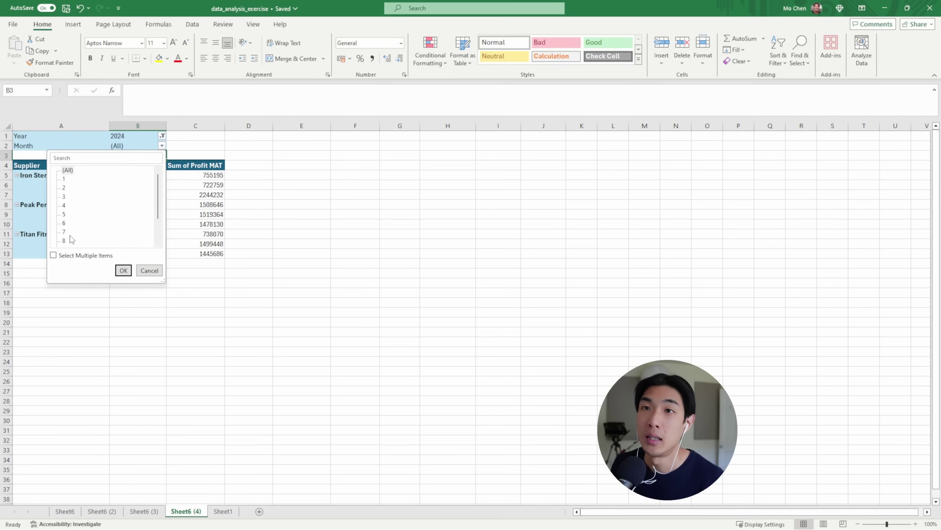
{"action": "left_click", "coordinate": [64, 215]}
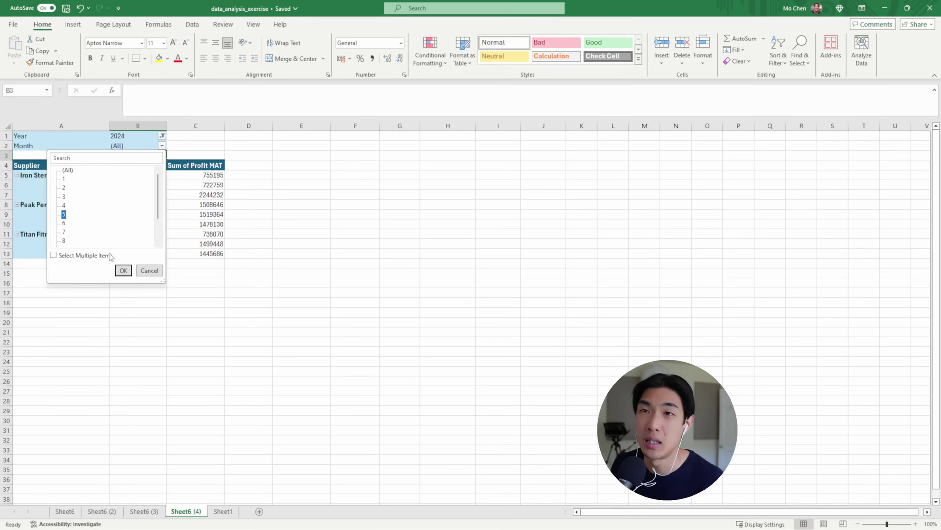
{"action": "left_click", "coordinate": [124, 270]}
Check the last month of 2024 data for Apex Athletics in Sheet1, row 78, and return to Sheet6 (4).
{"action": "left_click", "coordinate": [223, 511]}
{"action": "scroll", "coordinate": [247, 360], "scroll_direction": "down", "scroll_amount": 13}
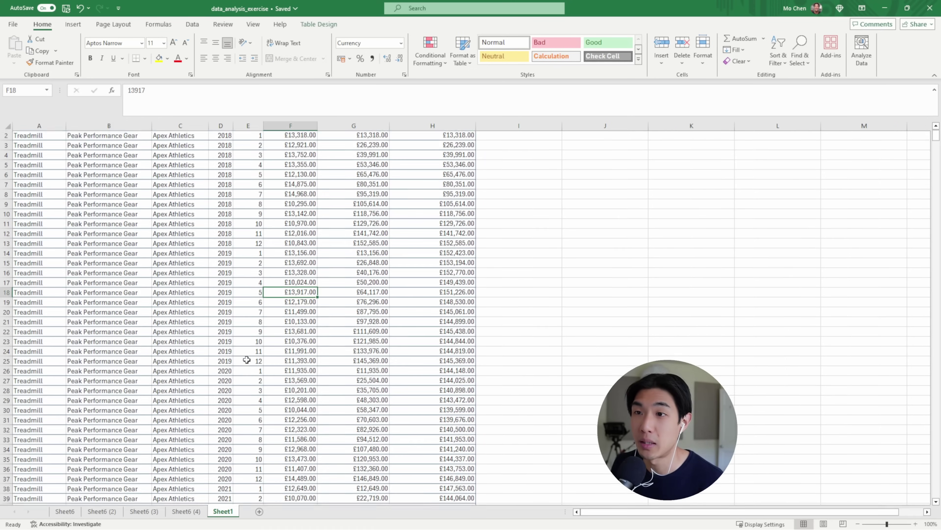
{"action": "scroll", "coordinate": [247, 359], "scroll_direction": "down", "scroll_amount": 5}
{"action": "left_click", "coordinate": [247, 359]}
{"action": "left_click", "coordinate": [4, 362]}
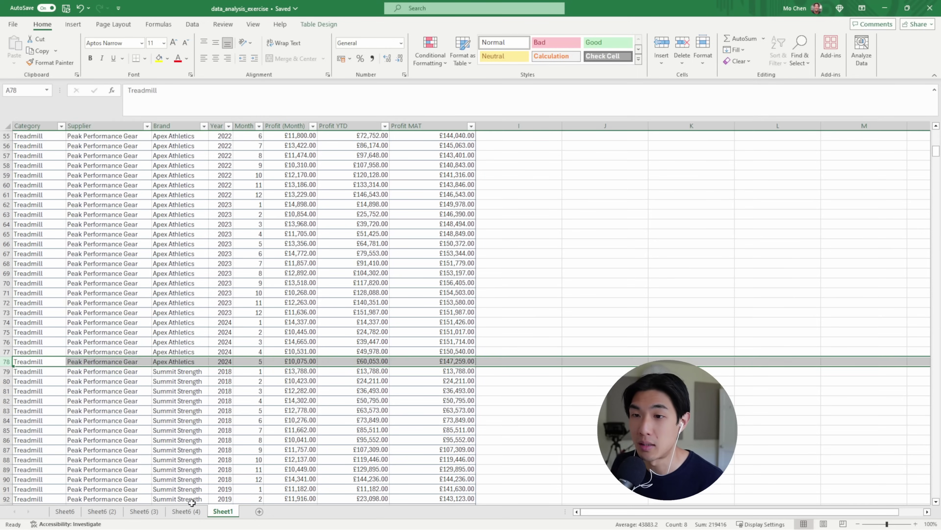
{"action": "left_click", "coordinate": [186, 511]}
{"action": "double_click", "coordinate": [215, 167]}
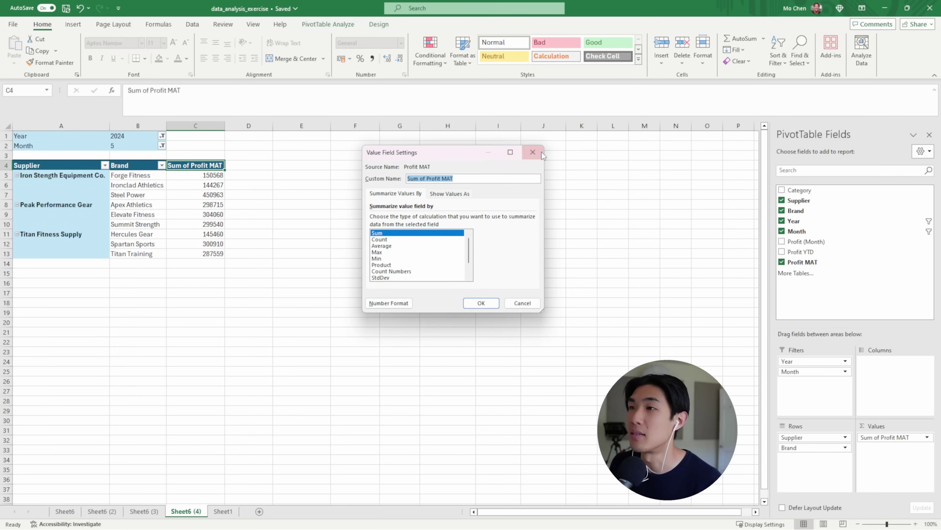
{"action": "left_click", "coordinate": [533, 152]}
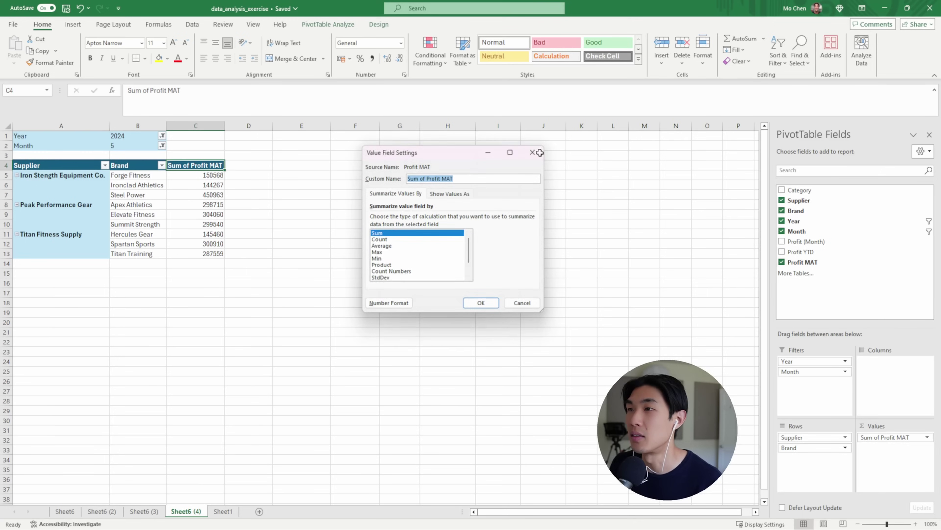
{"action": "left_click", "coordinate": [927, 437]}
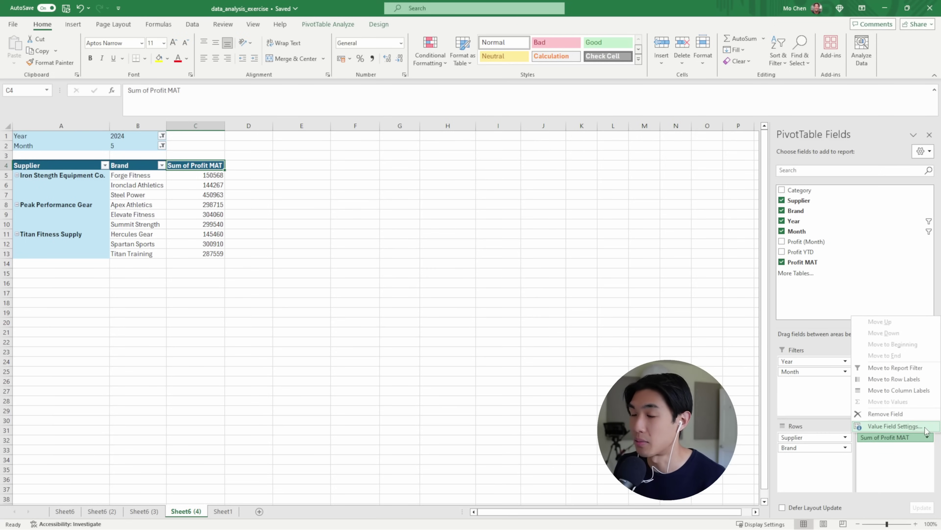
{"action": "left_click", "coordinate": [923, 427]}
{"action": "left_click_drag", "start_coordinate": [468, 158], "coordinate": [412, 158]}
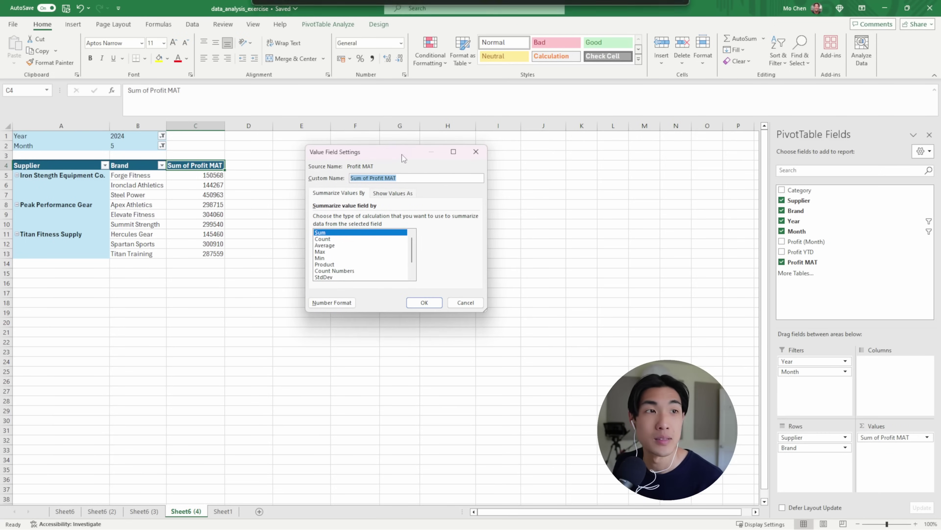
{"action": "key", "text": "Escape"}
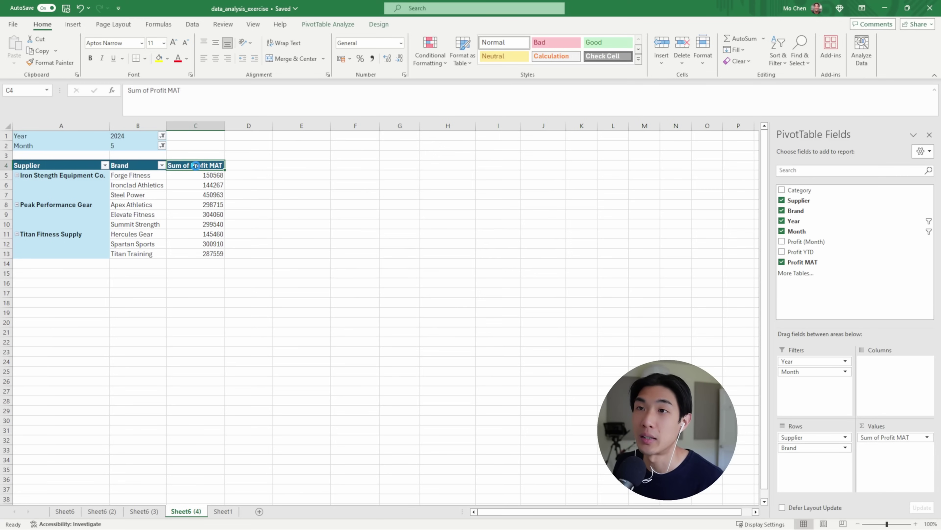
Format the Sum of Profit MAT field as Number with two decimal places and a thousands separator.
{"action": "double_click", "coordinate": [196, 165]}
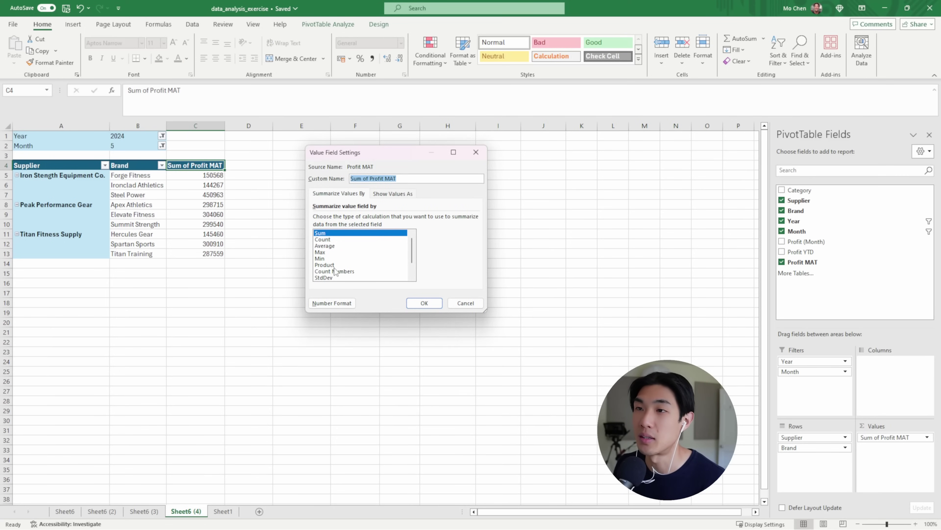
{"action": "left_click", "coordinate": [332, 303]}
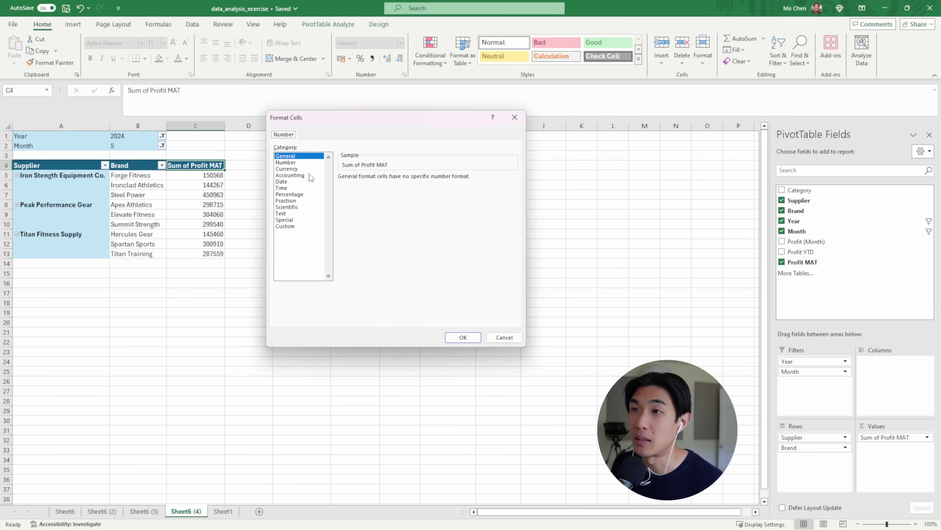
{"action": "left_click", "coordinate": [308, 163]}
{"action": "left_click", "coordinate": [355, 190]}
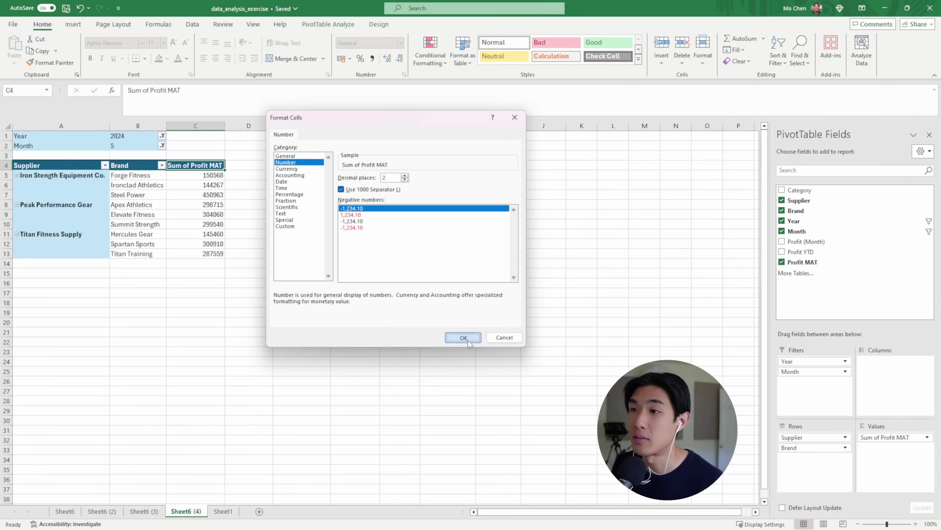
{"action": "left_click", "coordinate": [463, 337]}
{"action": "left_click", "coordinate": [424, 303]}
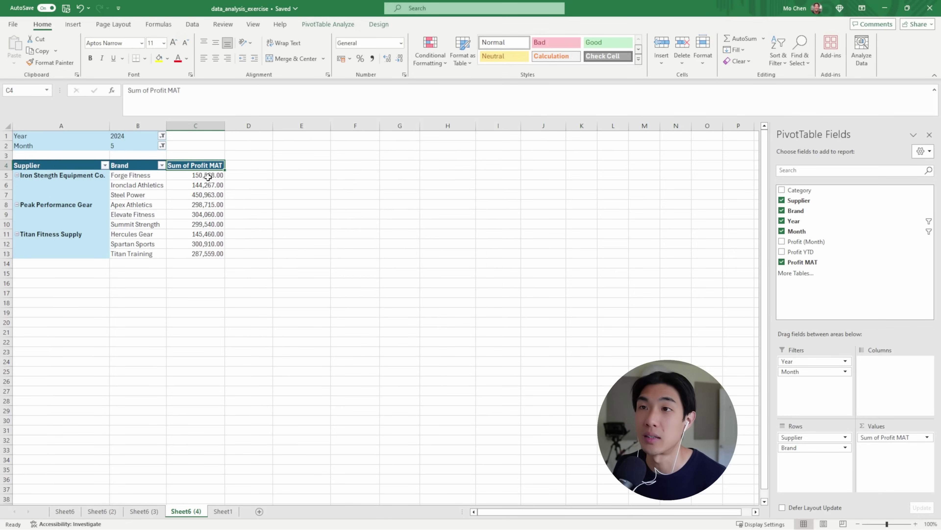
Examine the Profit MAT values by supplier and brand, starting with Forge Fitness under the first supplier.
{"action": "left_click_drag", "start_coordinate": [208, 177], "coordinate": [220, 261]}
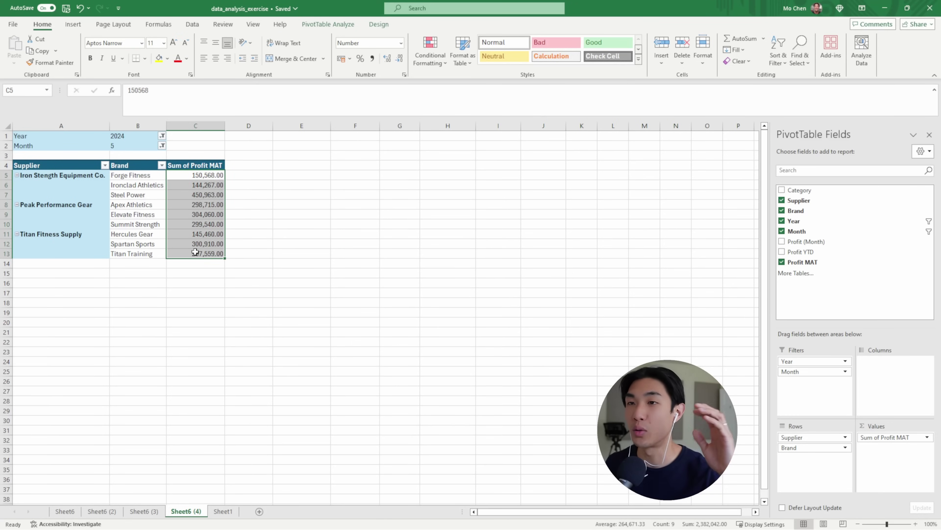
{"action": "left_click", "coordinate": [112, 175]}
{"action": "left_click", "coordinate": [48, 176]}
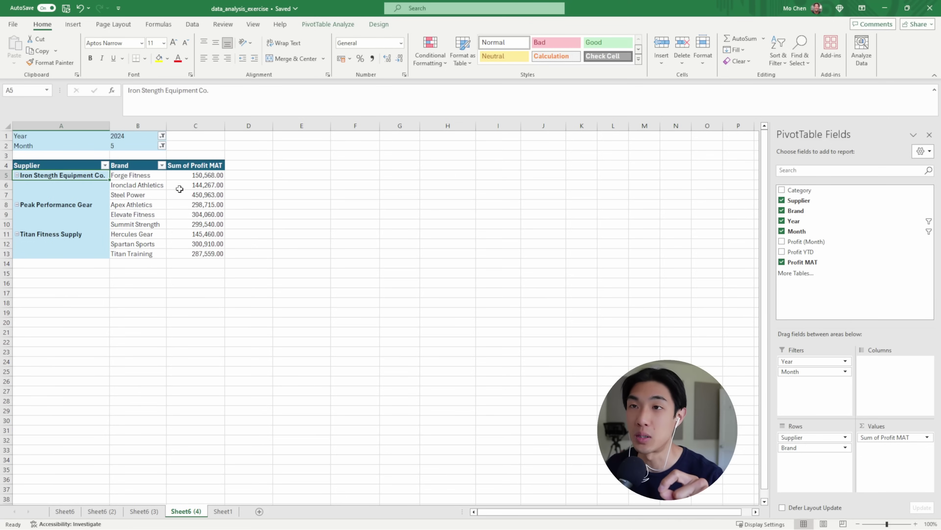
{"action": "left_click", "coordinate": [202, 177]}
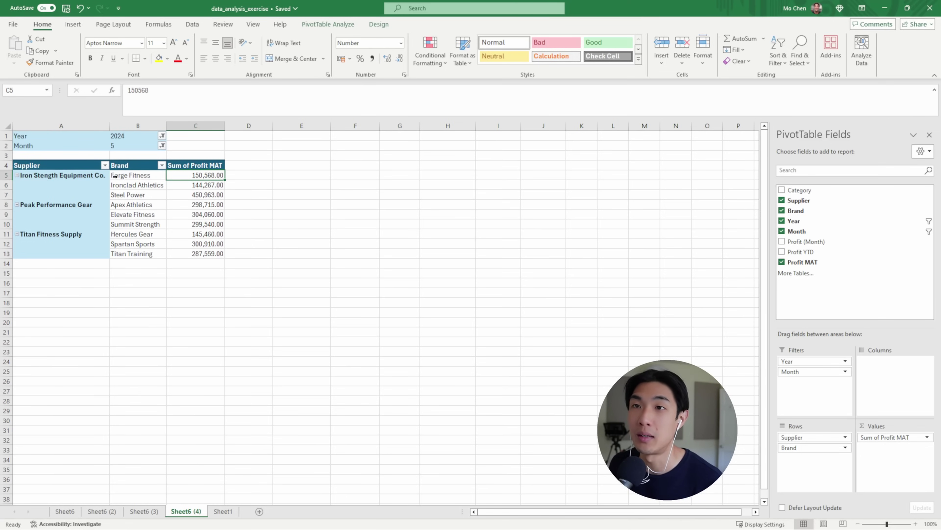
{"action": "left_click", "coordinate": [40, 171]}
{"action": "left_click", "coordinate": [74, 179]}
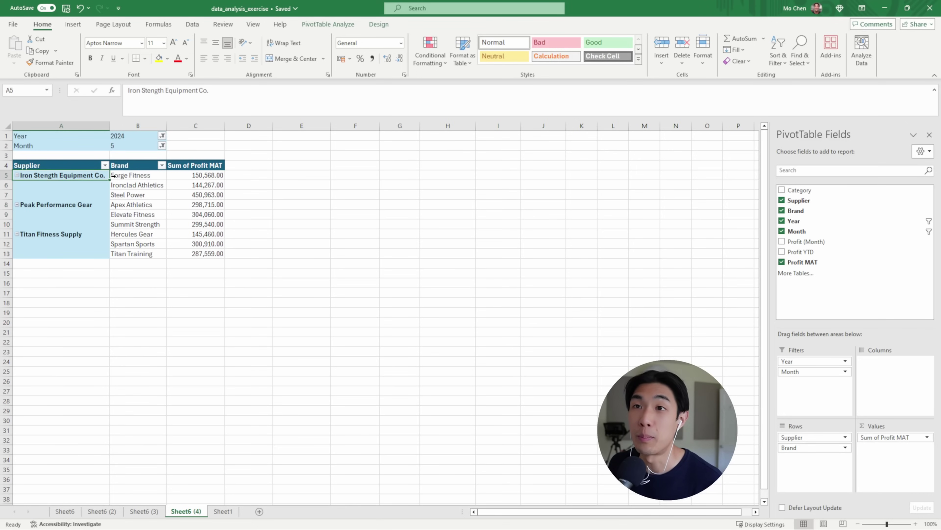
{"action": "left_click", "coordinate": [127, 176]}
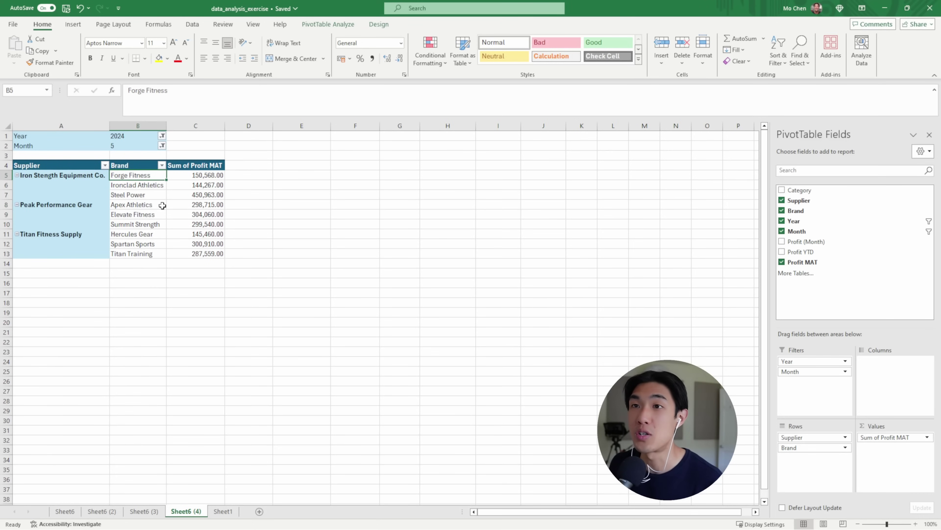
{"action": "left_click", "coordinate": [192, 175]}
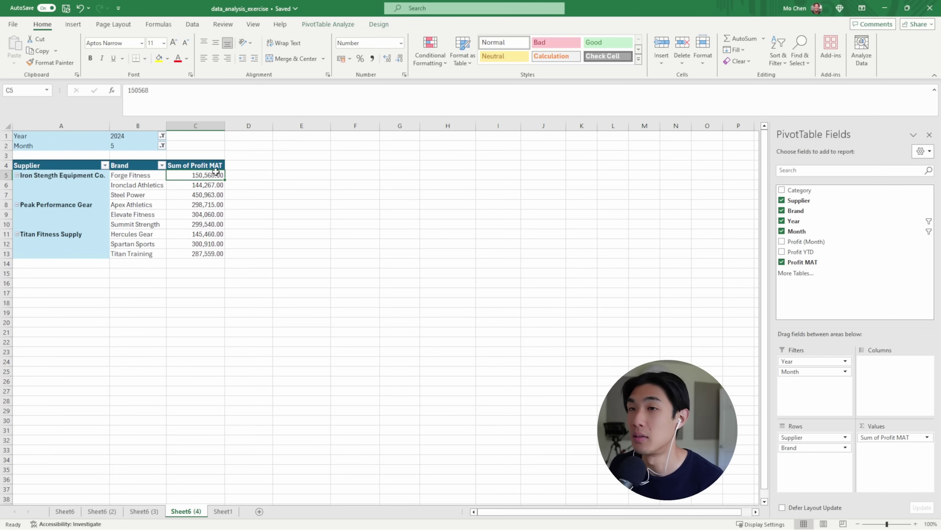
Add Category as a row field below Brand, widen column B, and review the Profit MAT values in D5:D20.
{"action": "left_click_drag", "start_coordinate": [815, 190], "coordinate": [838, 463]}
{"action": "left_click_drag", "start_coordinate": [167, 129], "coordinate": [185, 130]}
{"action": "left_click_drag", "start_coordinate": [218, 195], "coordinate": [275, 322]}
{"action": "left_click", "coordinate": [319, 251]}
{"action": "left_click_drag", "start_coordinate": [263, 176], "coordinate": [293, 322]}
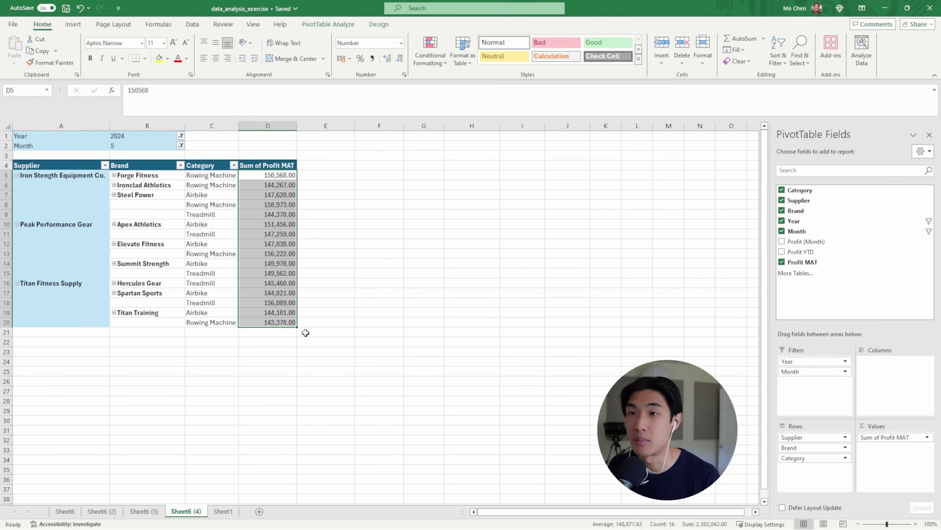
{"action": "left_click", "coordinate": [275, 291]}
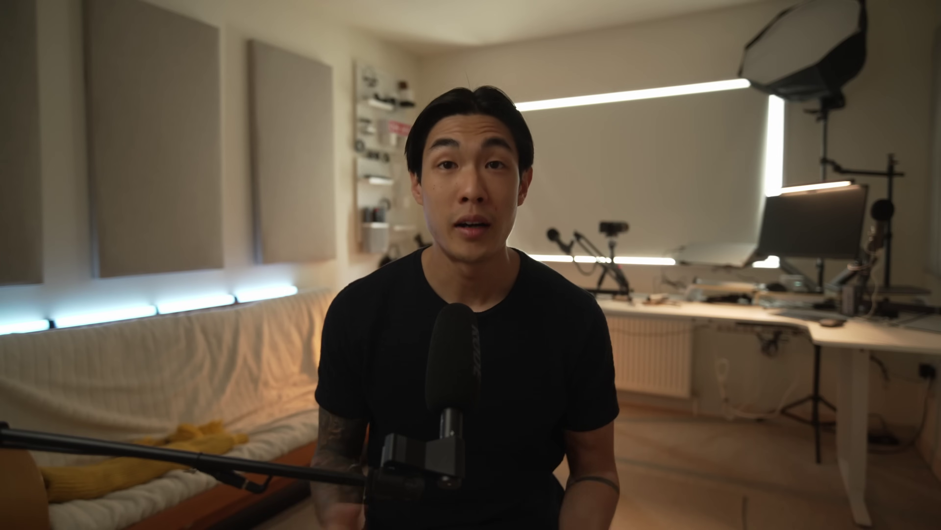